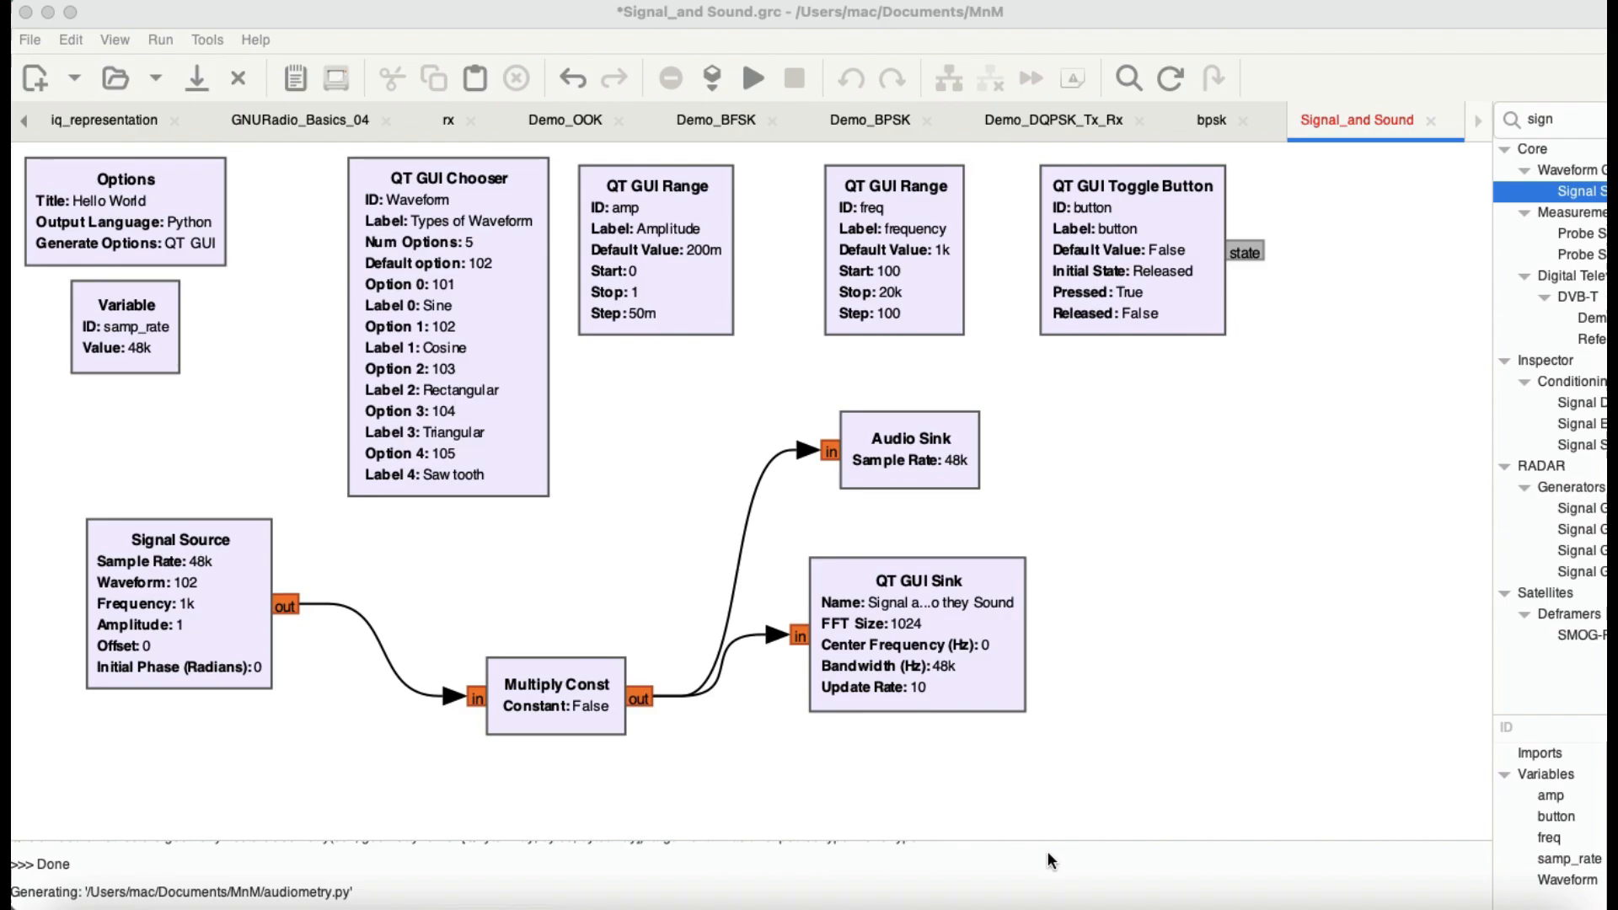
Step: Review the Signal Source block's properties, including the waveform types available for its Waveform parameter
left_click(163, 570)
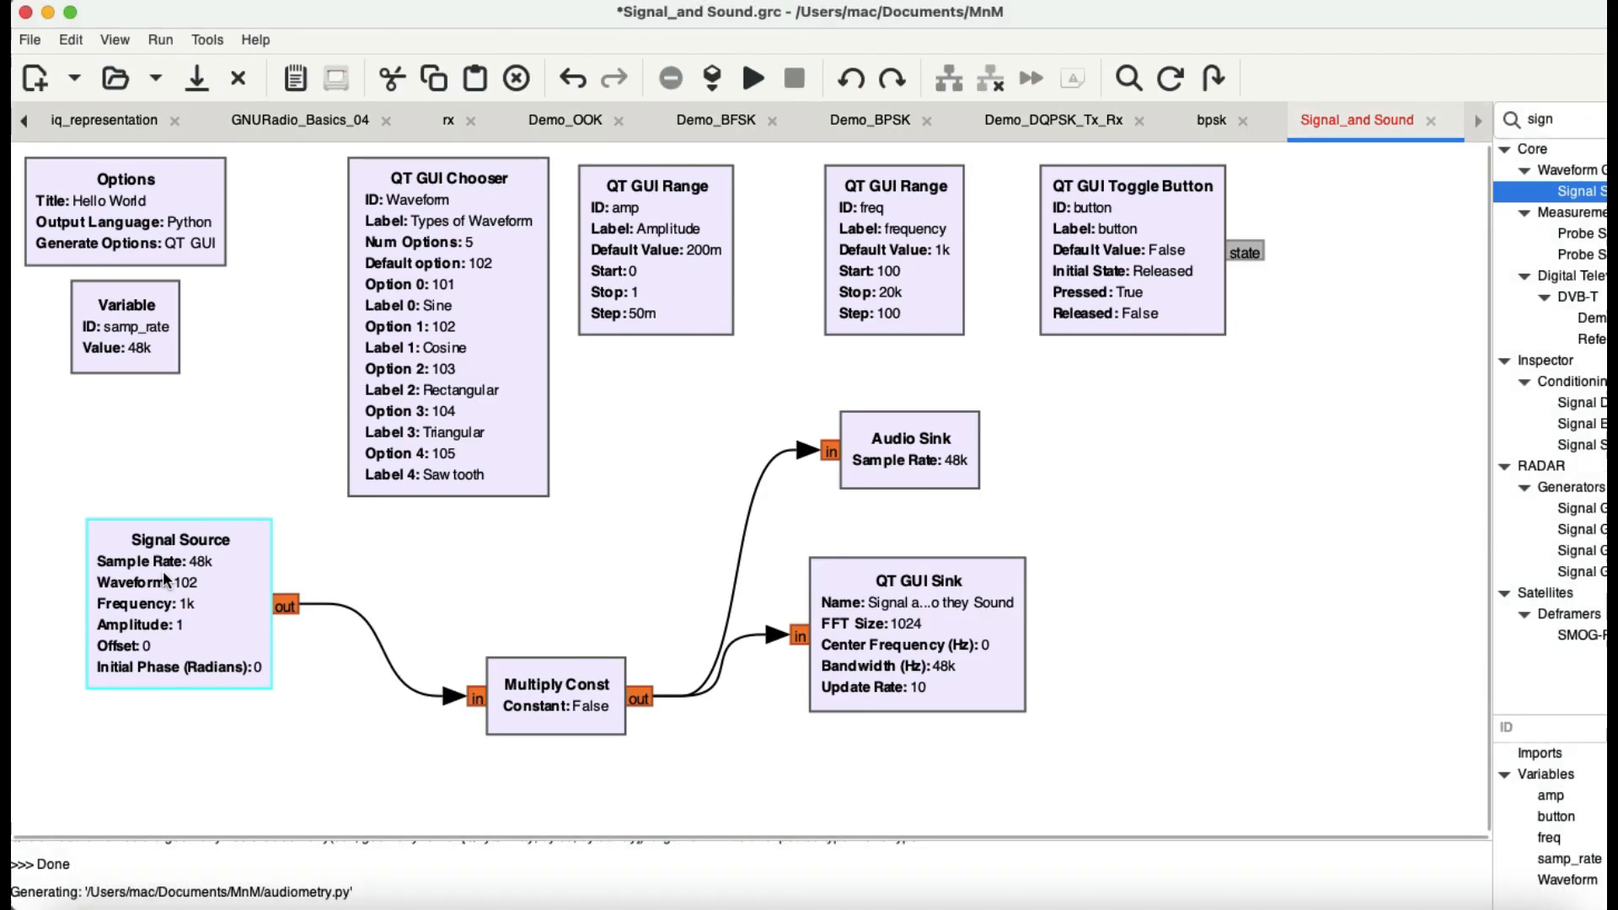
double_click(164, 578)
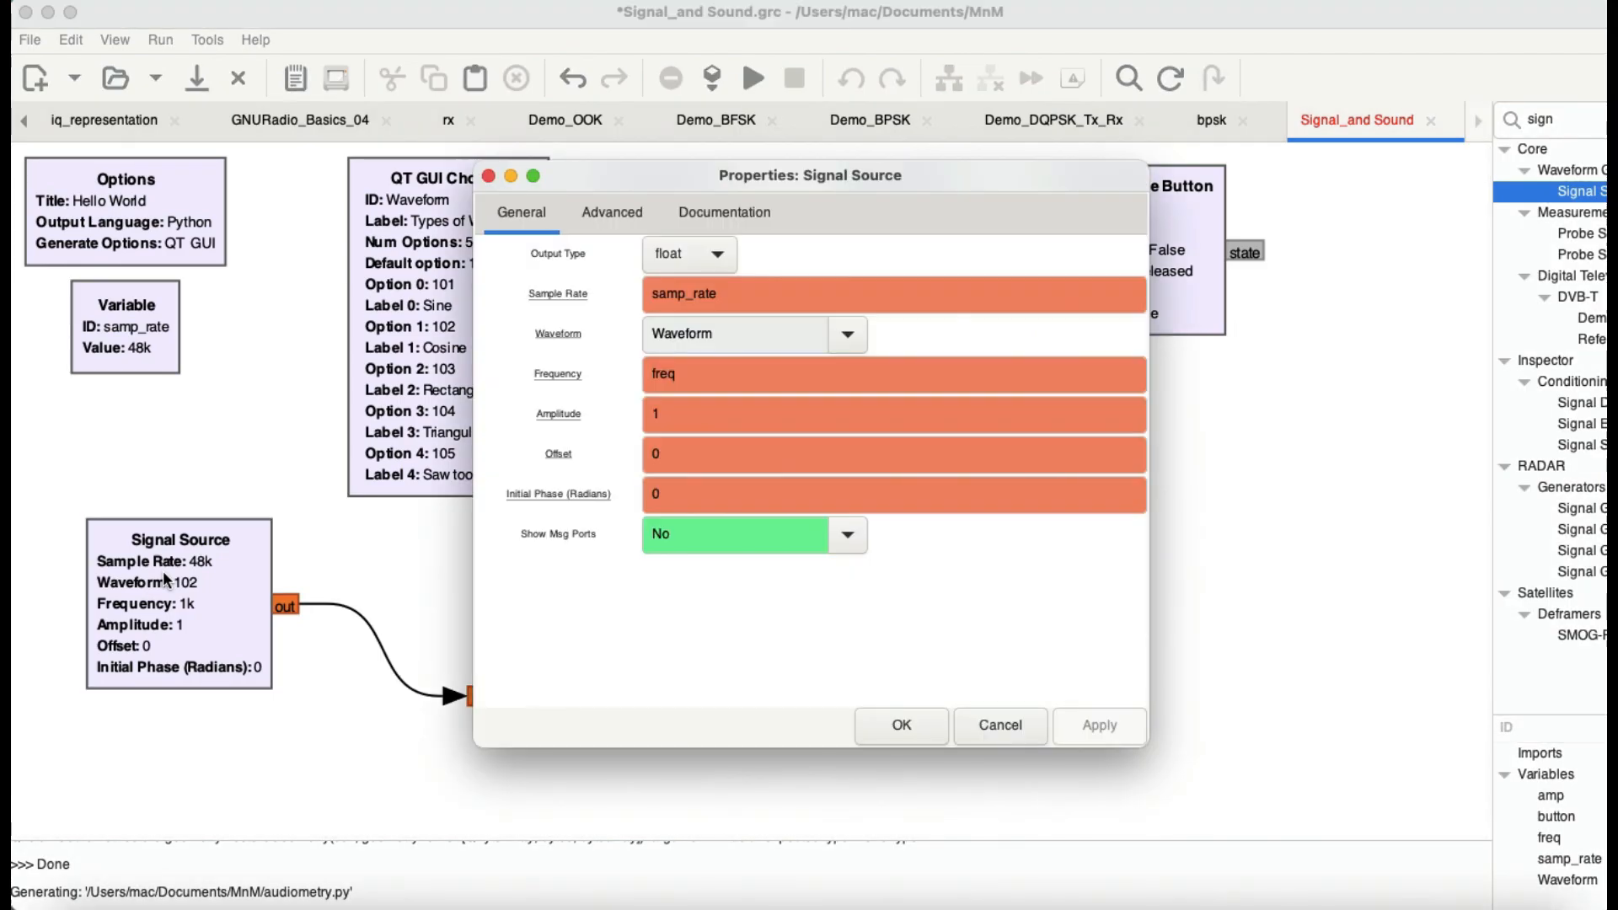
left_click(850, 338)
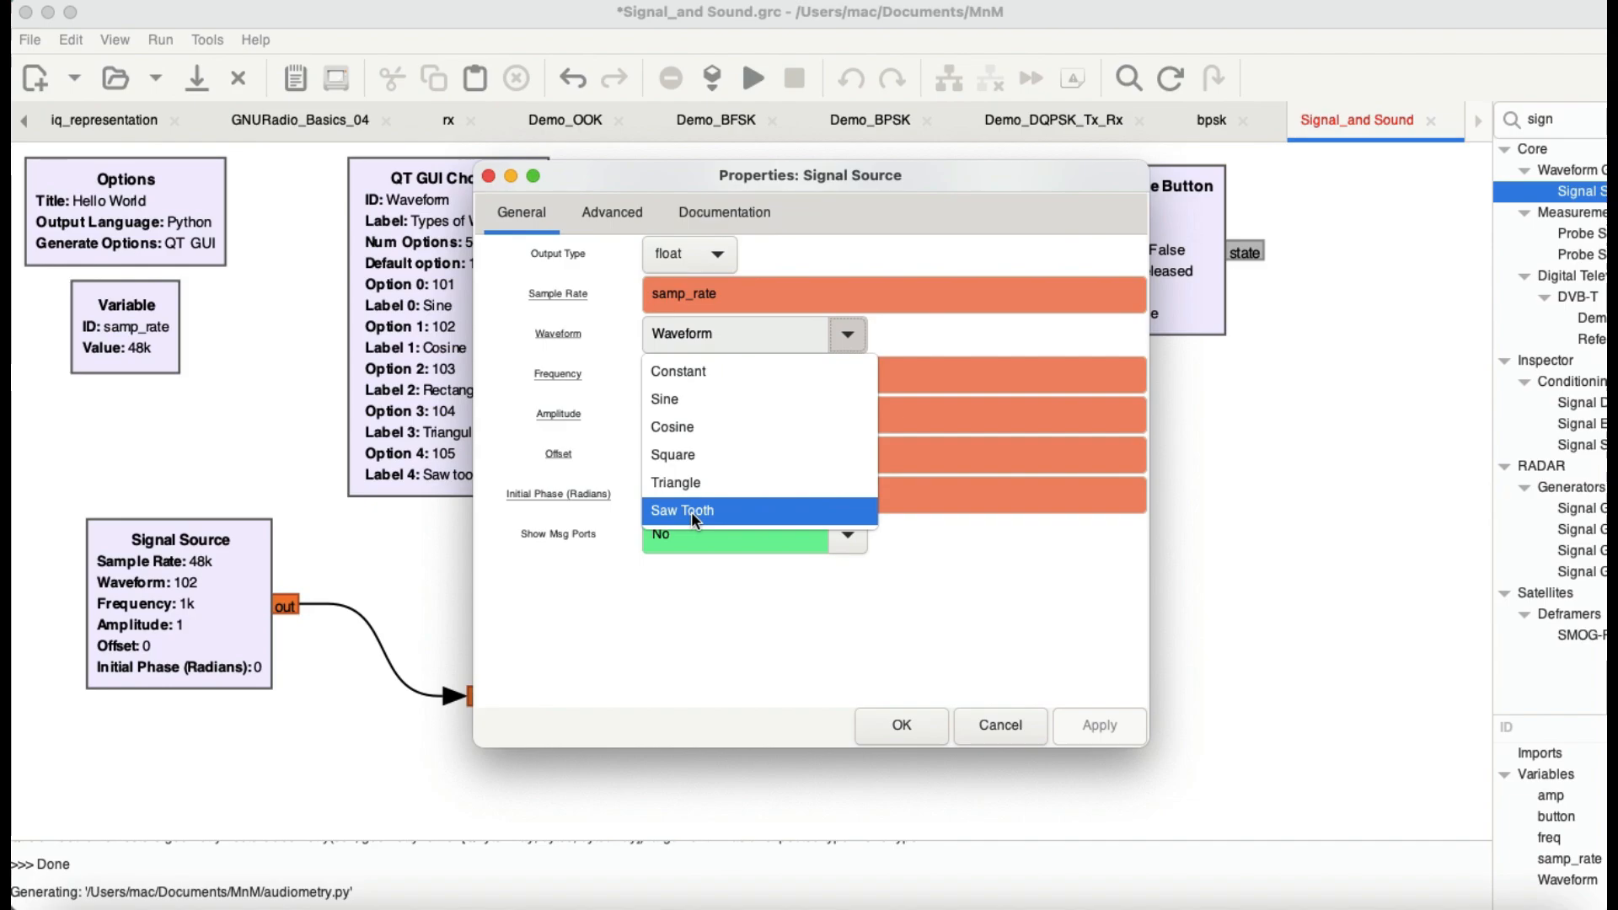
left_click(917, 327)
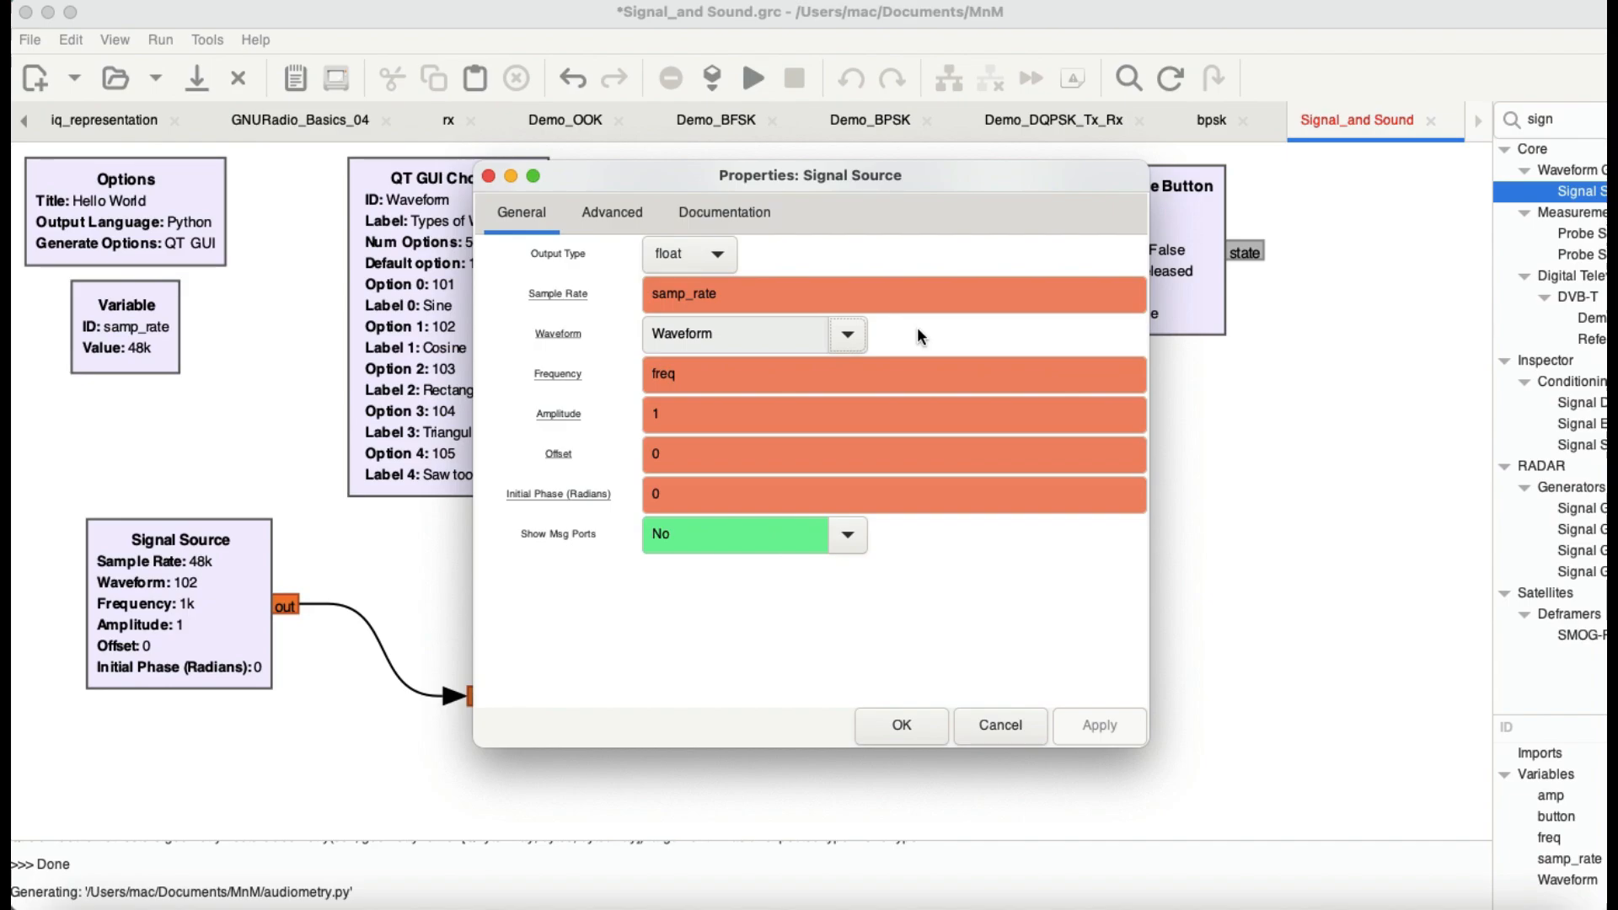
left_click(898, 726)
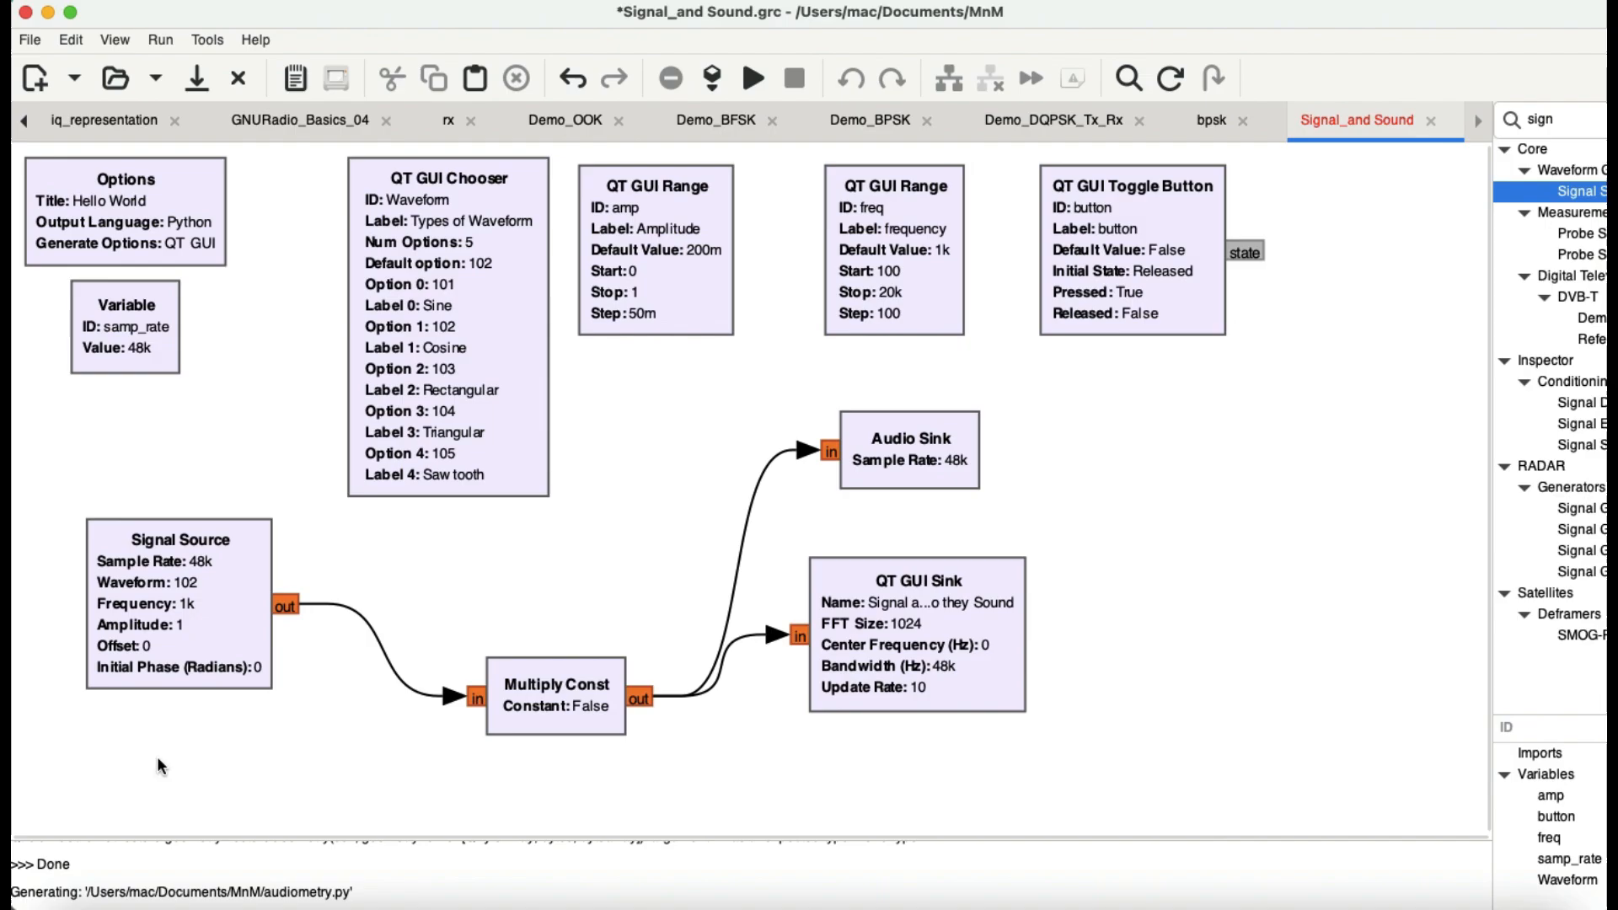
double_click(153, 621)
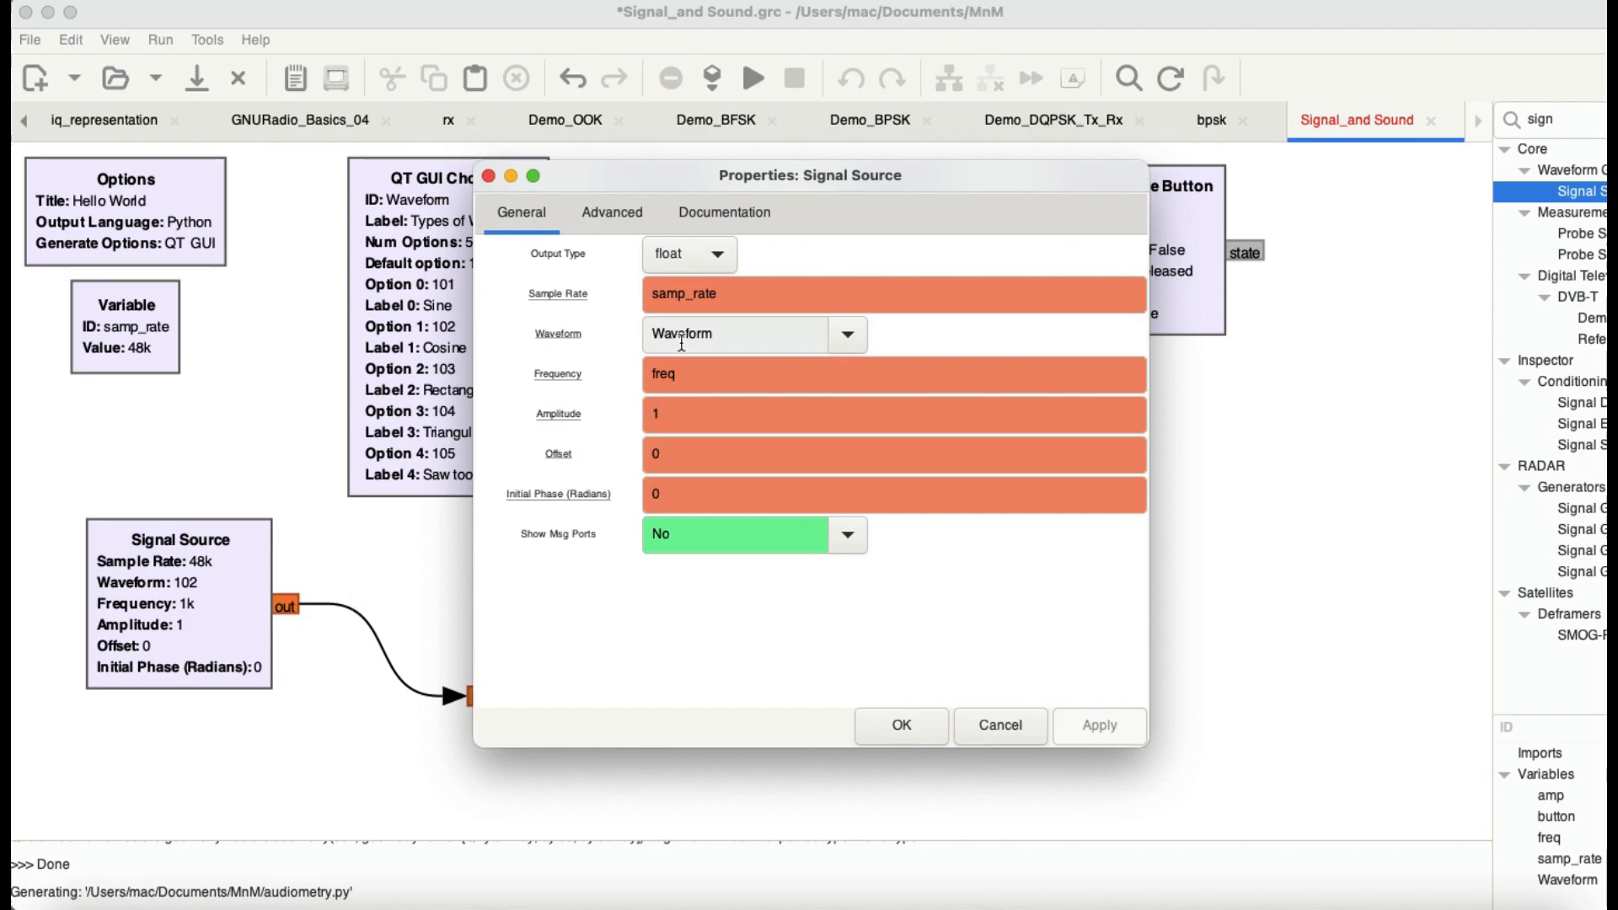
left_click_drag(661, 169, 902, 157)
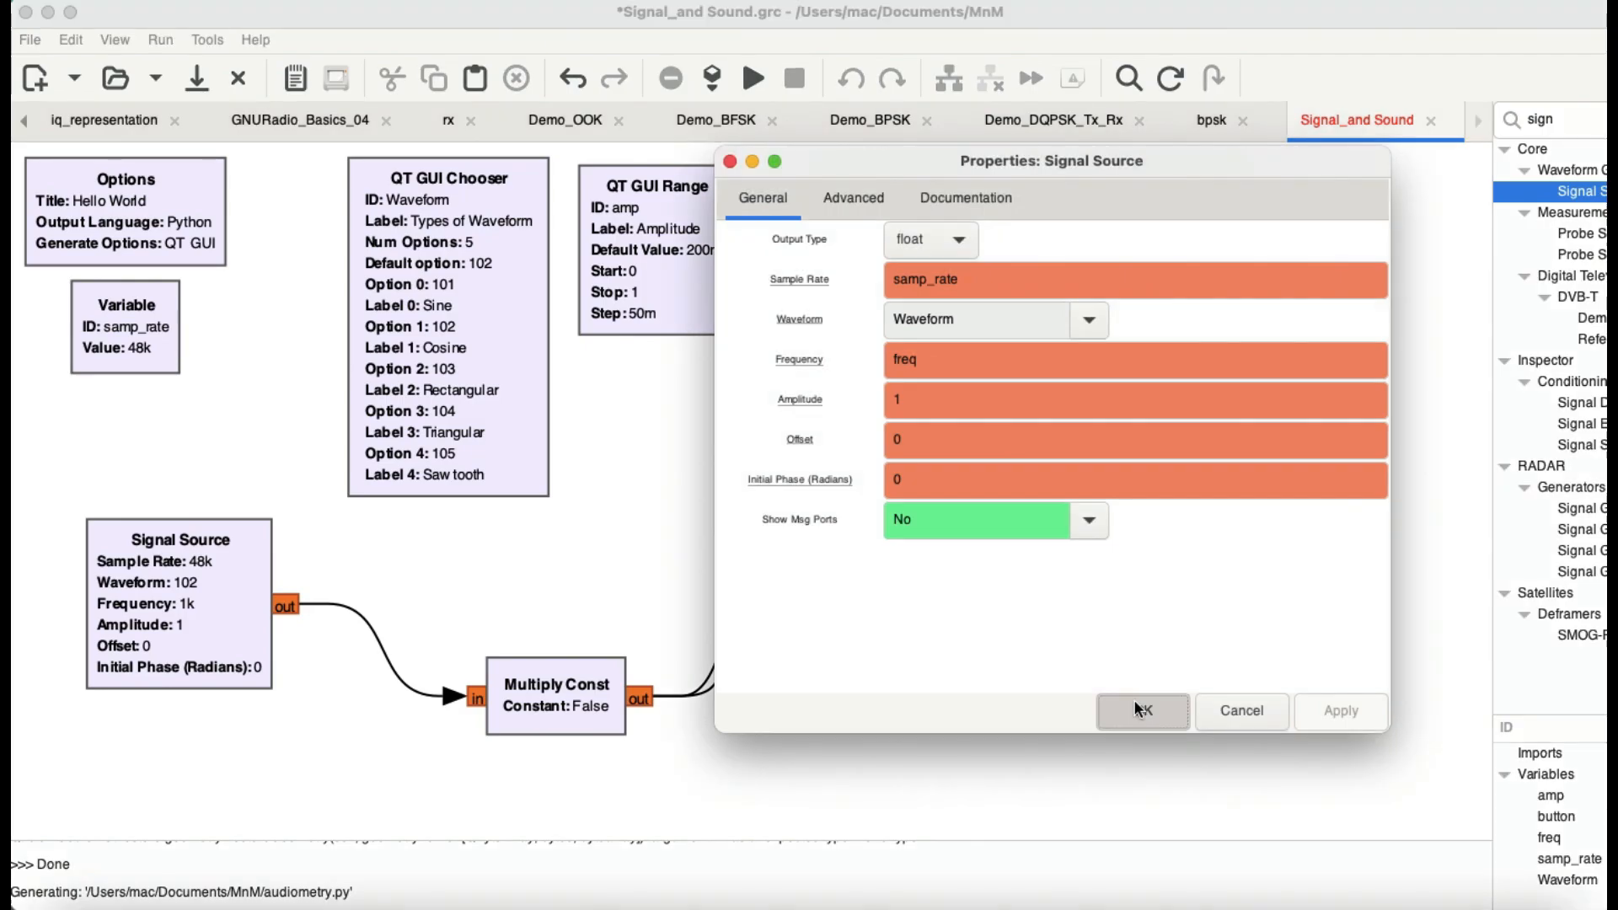
left_click(1134, 699)
Step: Examine the QT GUI Chooser block's ID, default option, option values, labels, widget and GUI hint
double_click(413, 253)
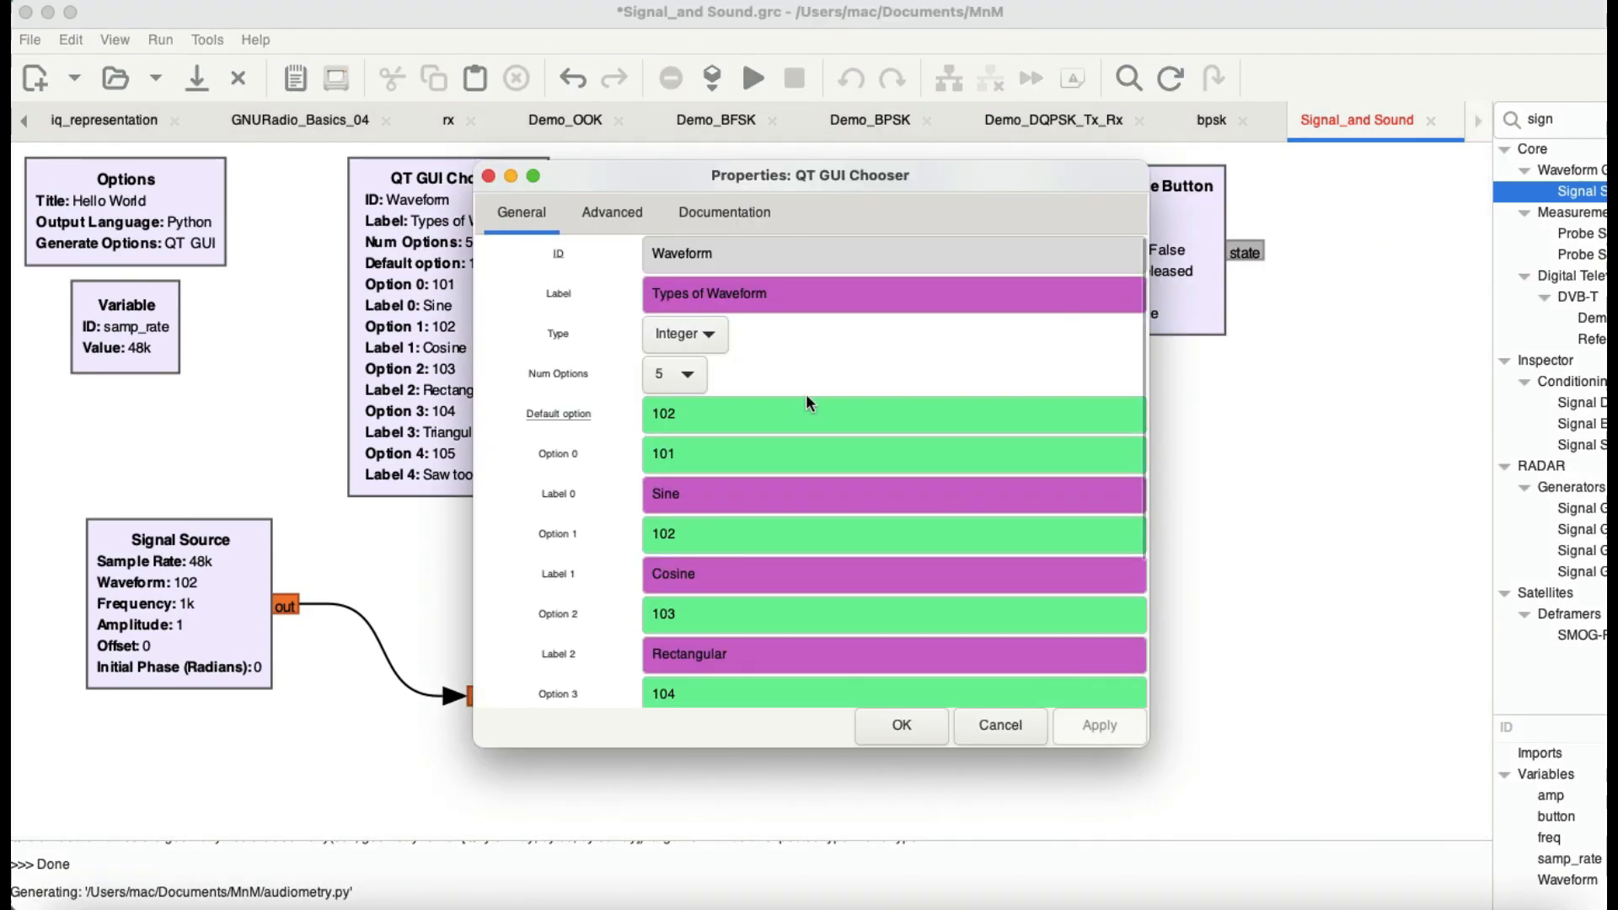
scroll(806, 393, "down", 3)
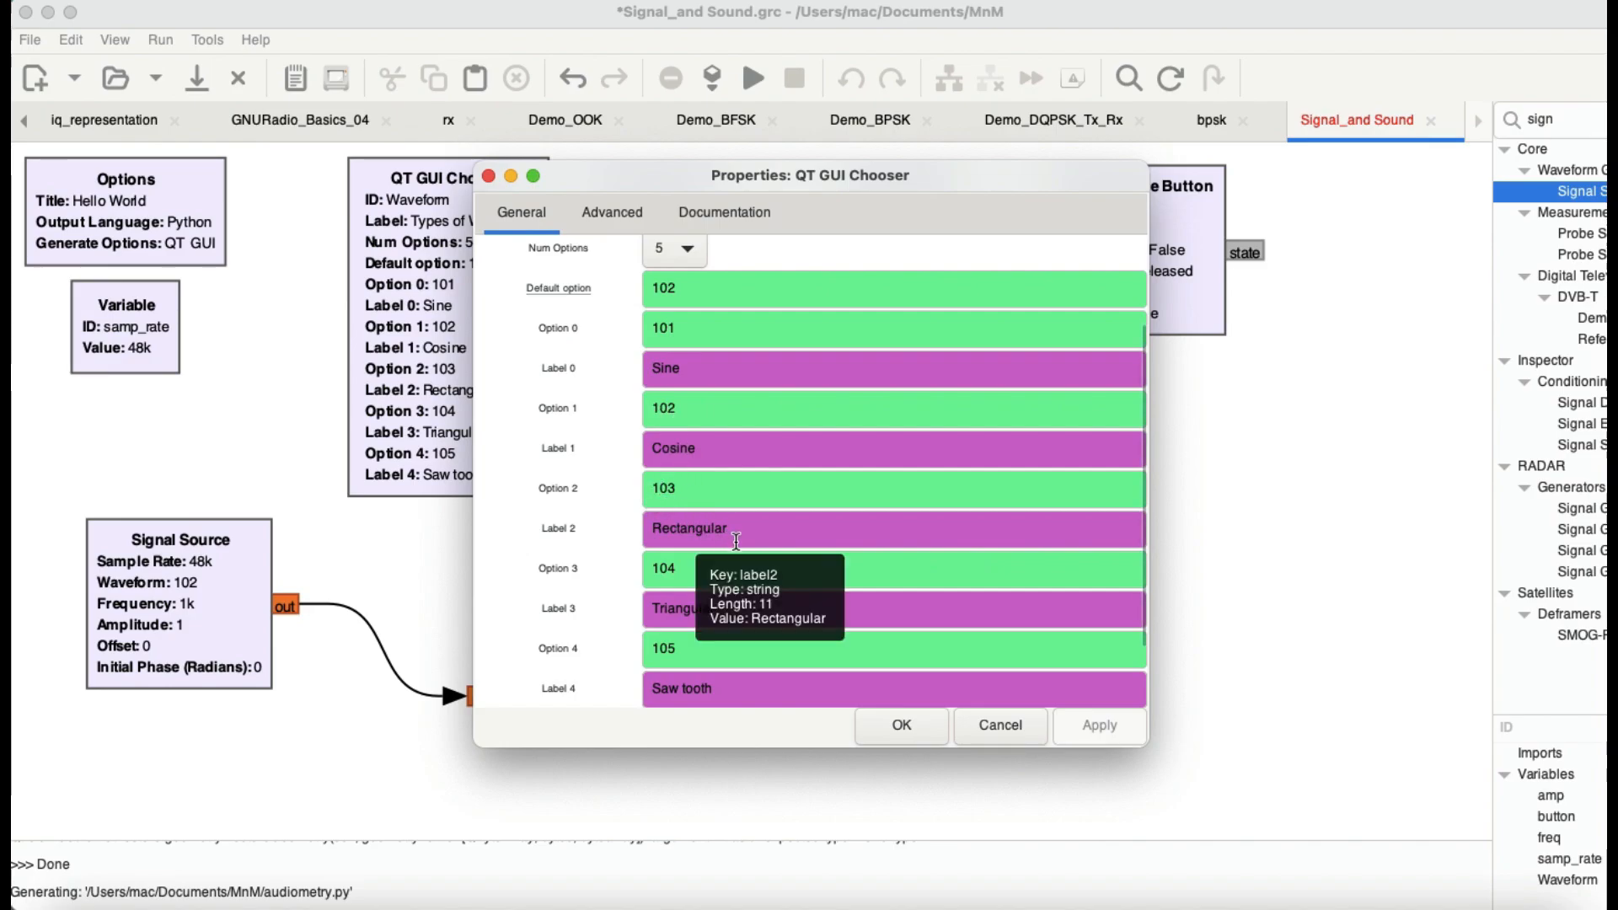
scroll(687, 537, "down", 2)
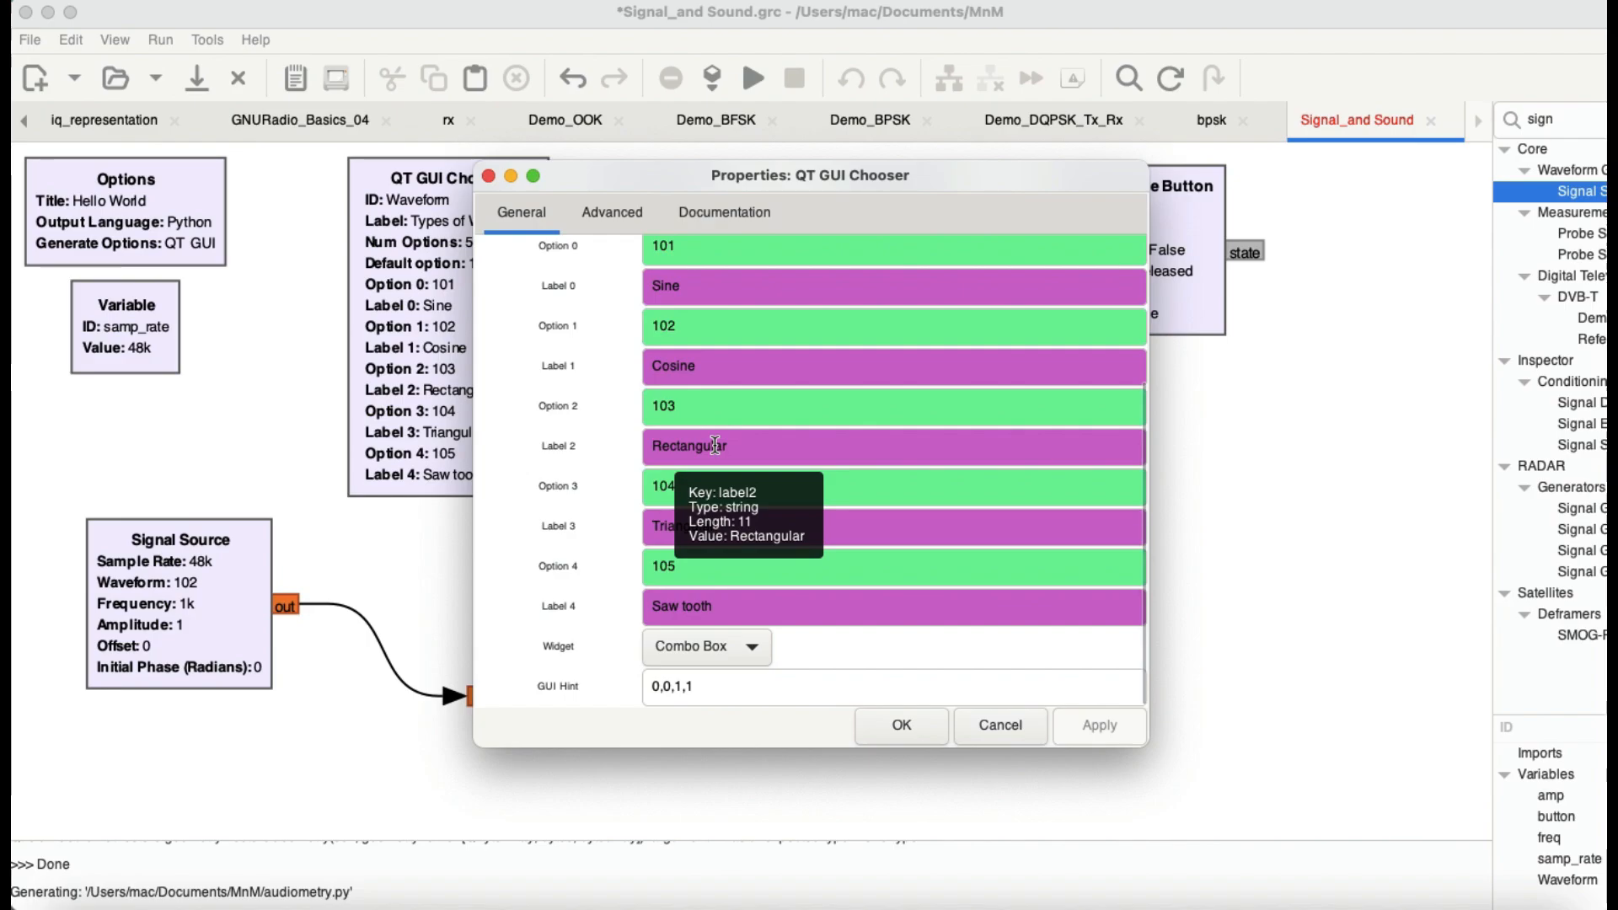
scroll(715, 444, "up", 5)
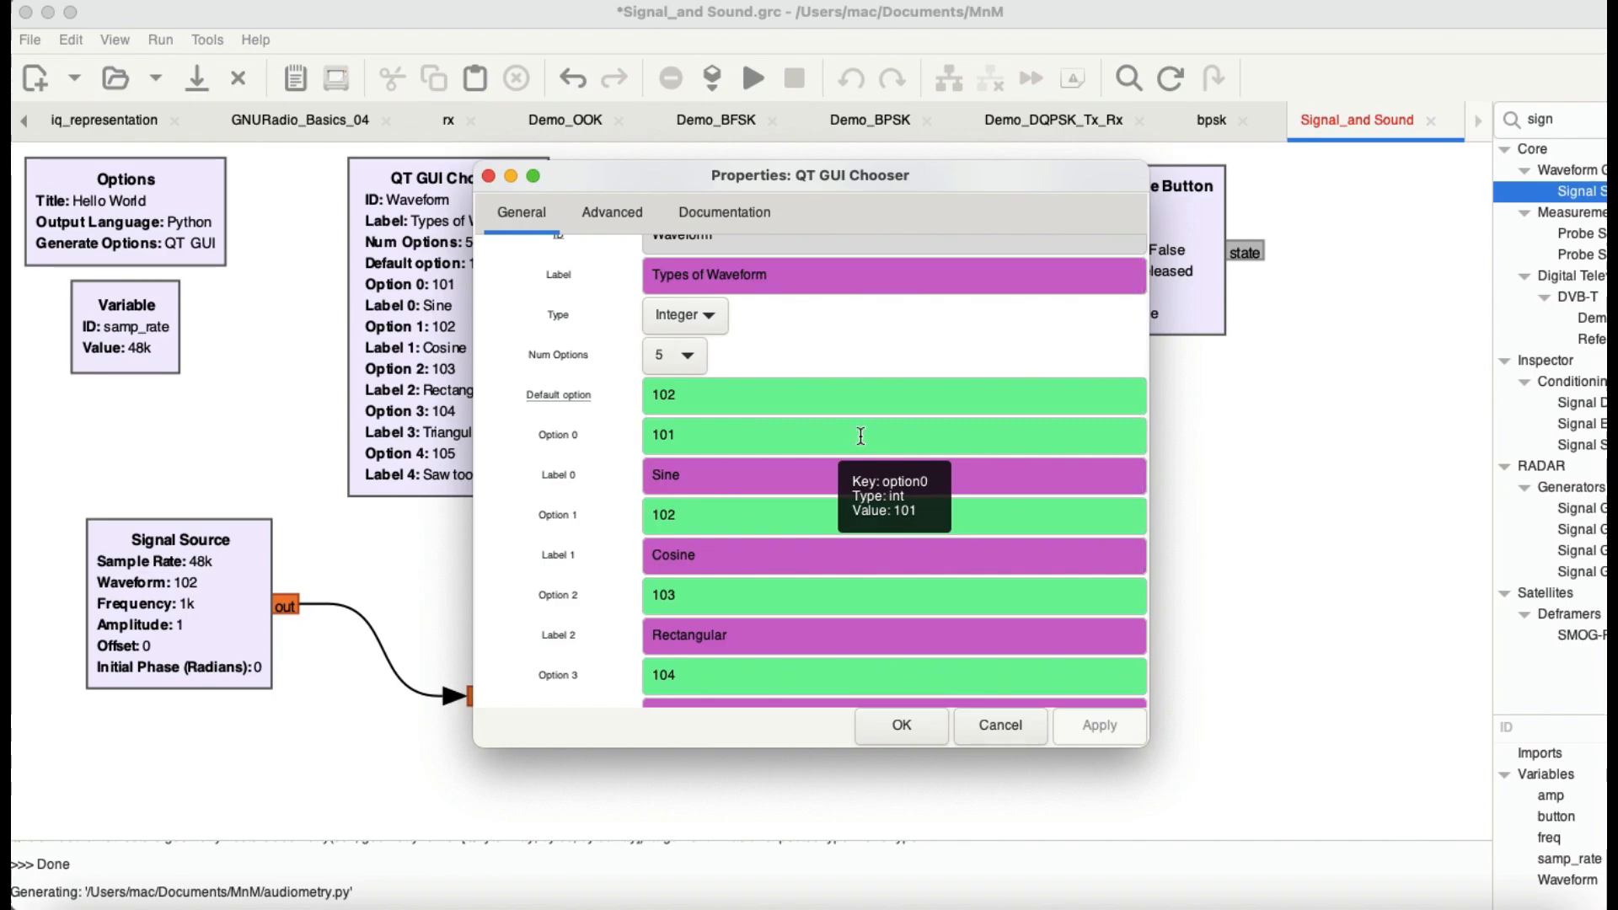
scroll(756, 346, "up", 1)
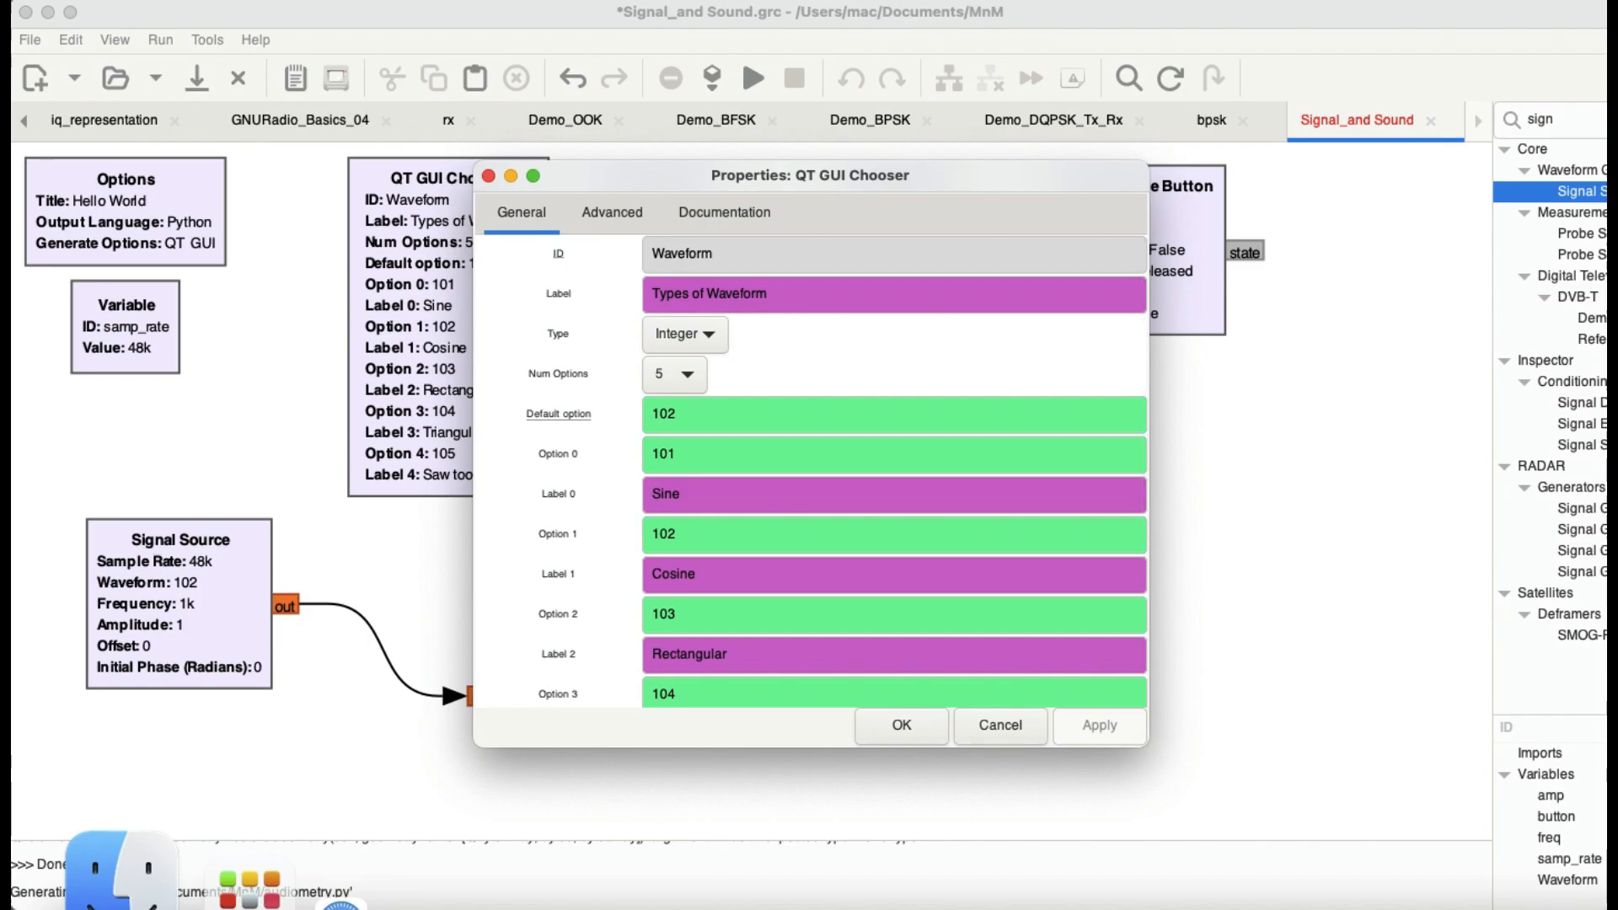
scroll(678, 546, "down", 5)
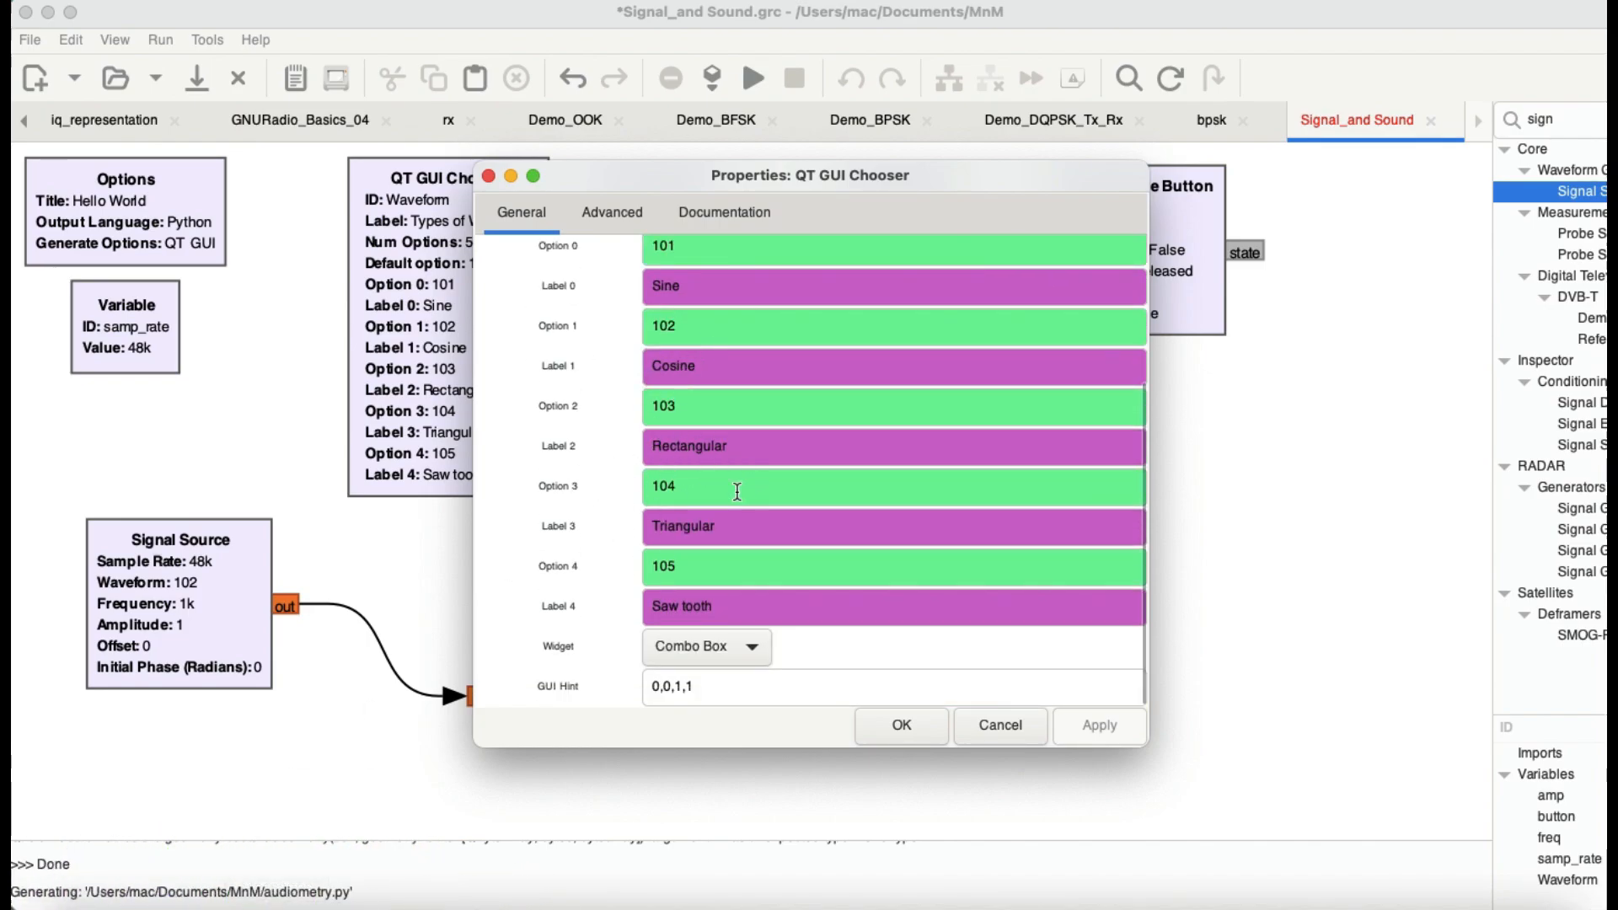
left_click(912, 725)
Step: Check which variable the Signal Source block's Waveform parameter refers to
double_click(156, 611)
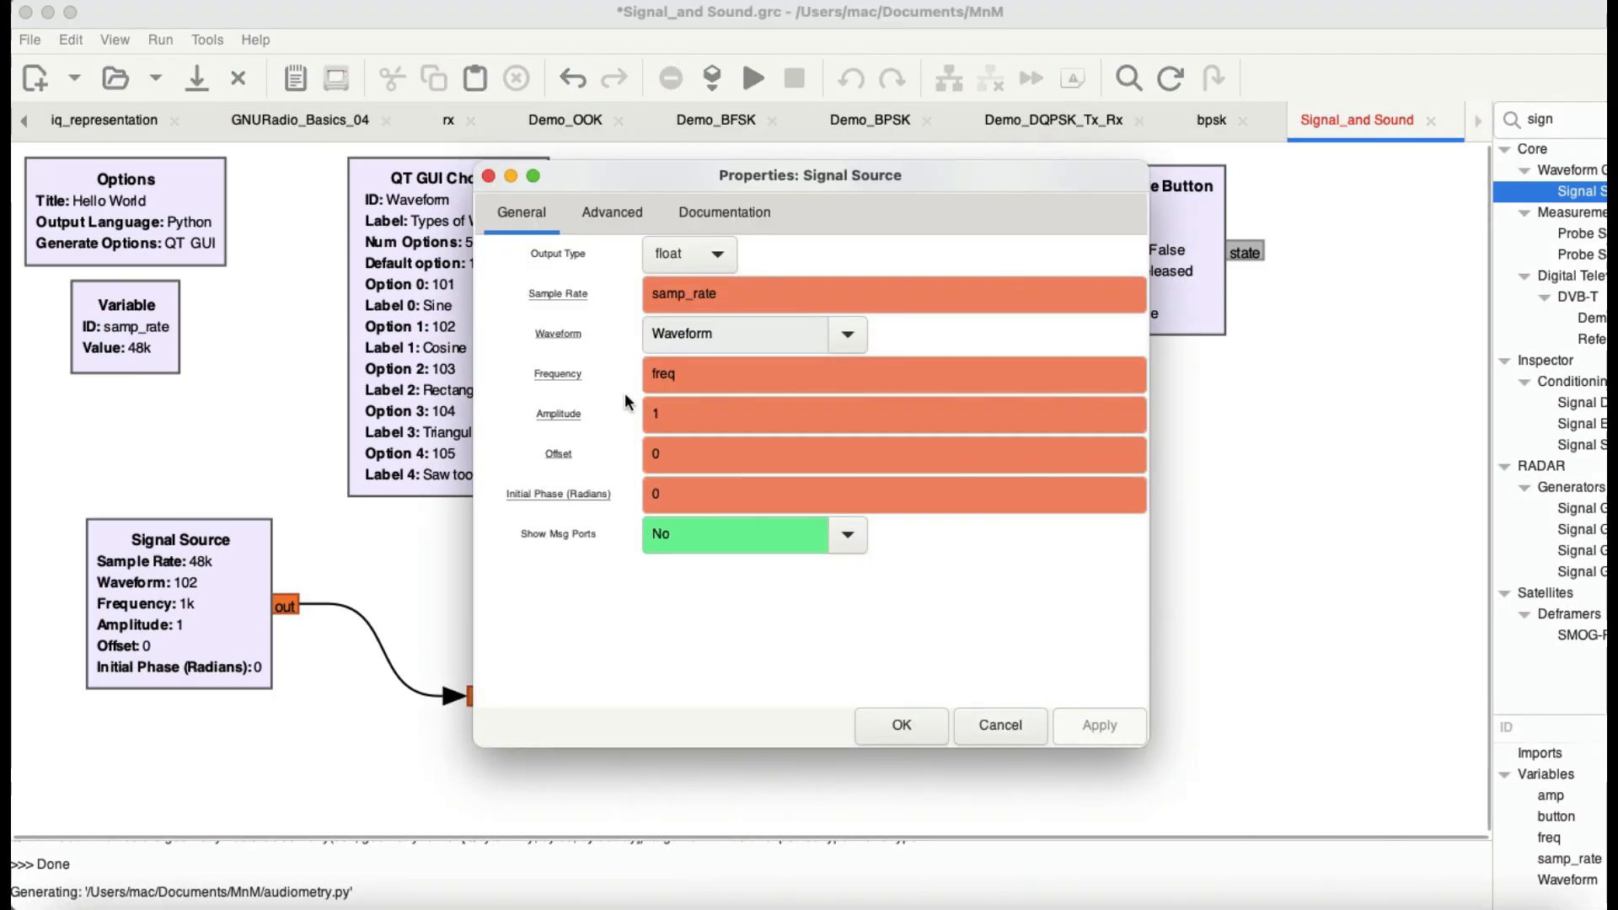
double_click(738, 343)
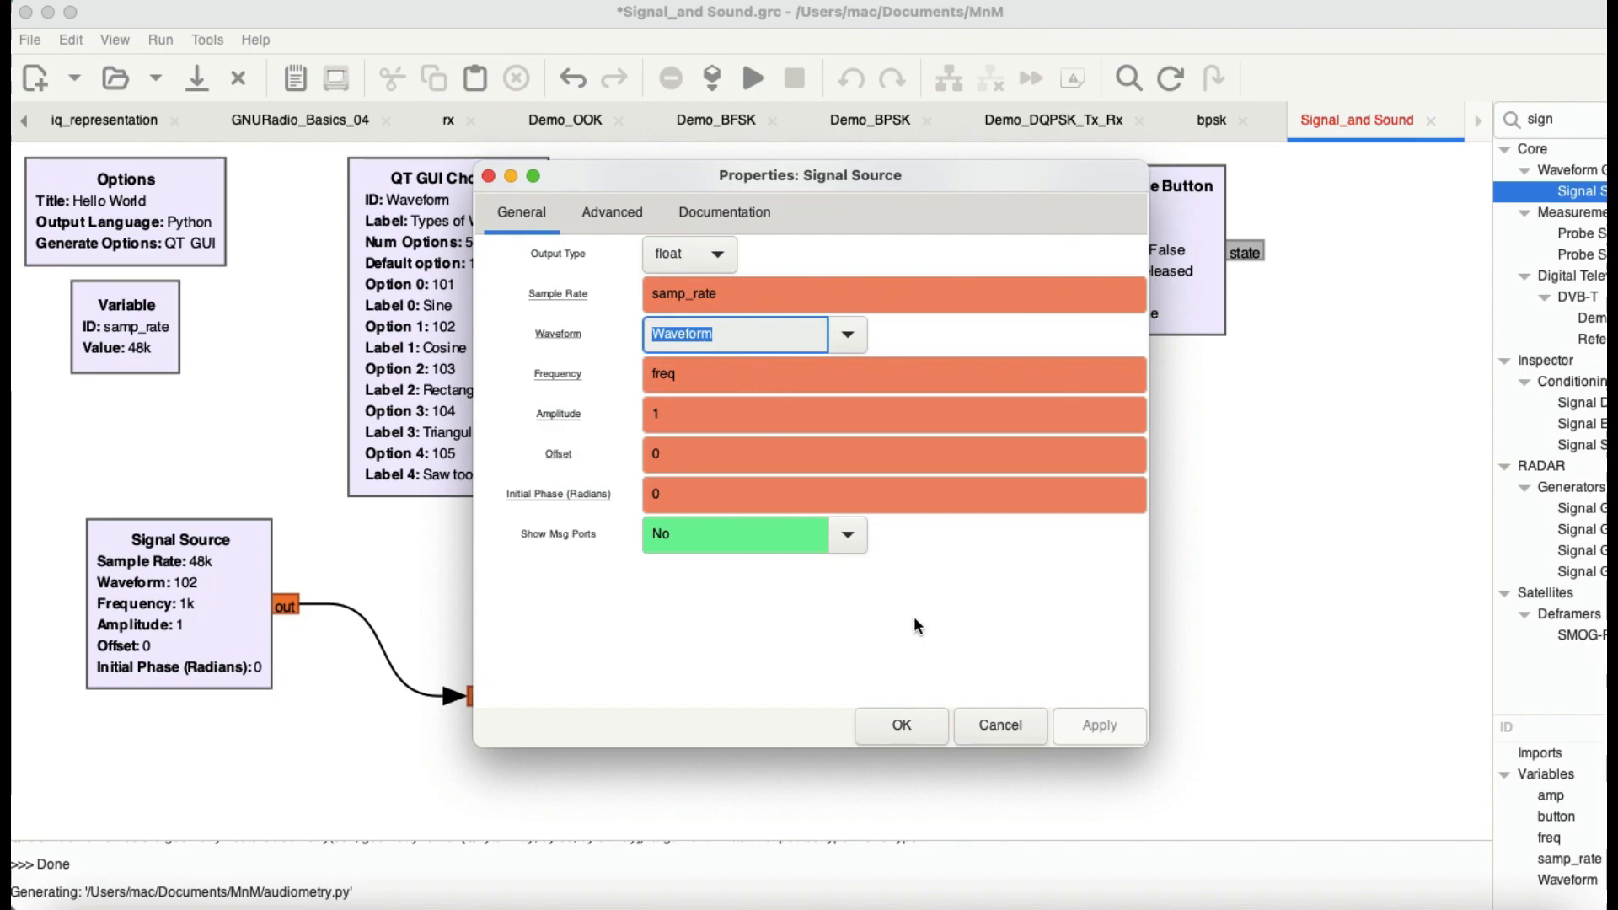
left_click(902, 727)
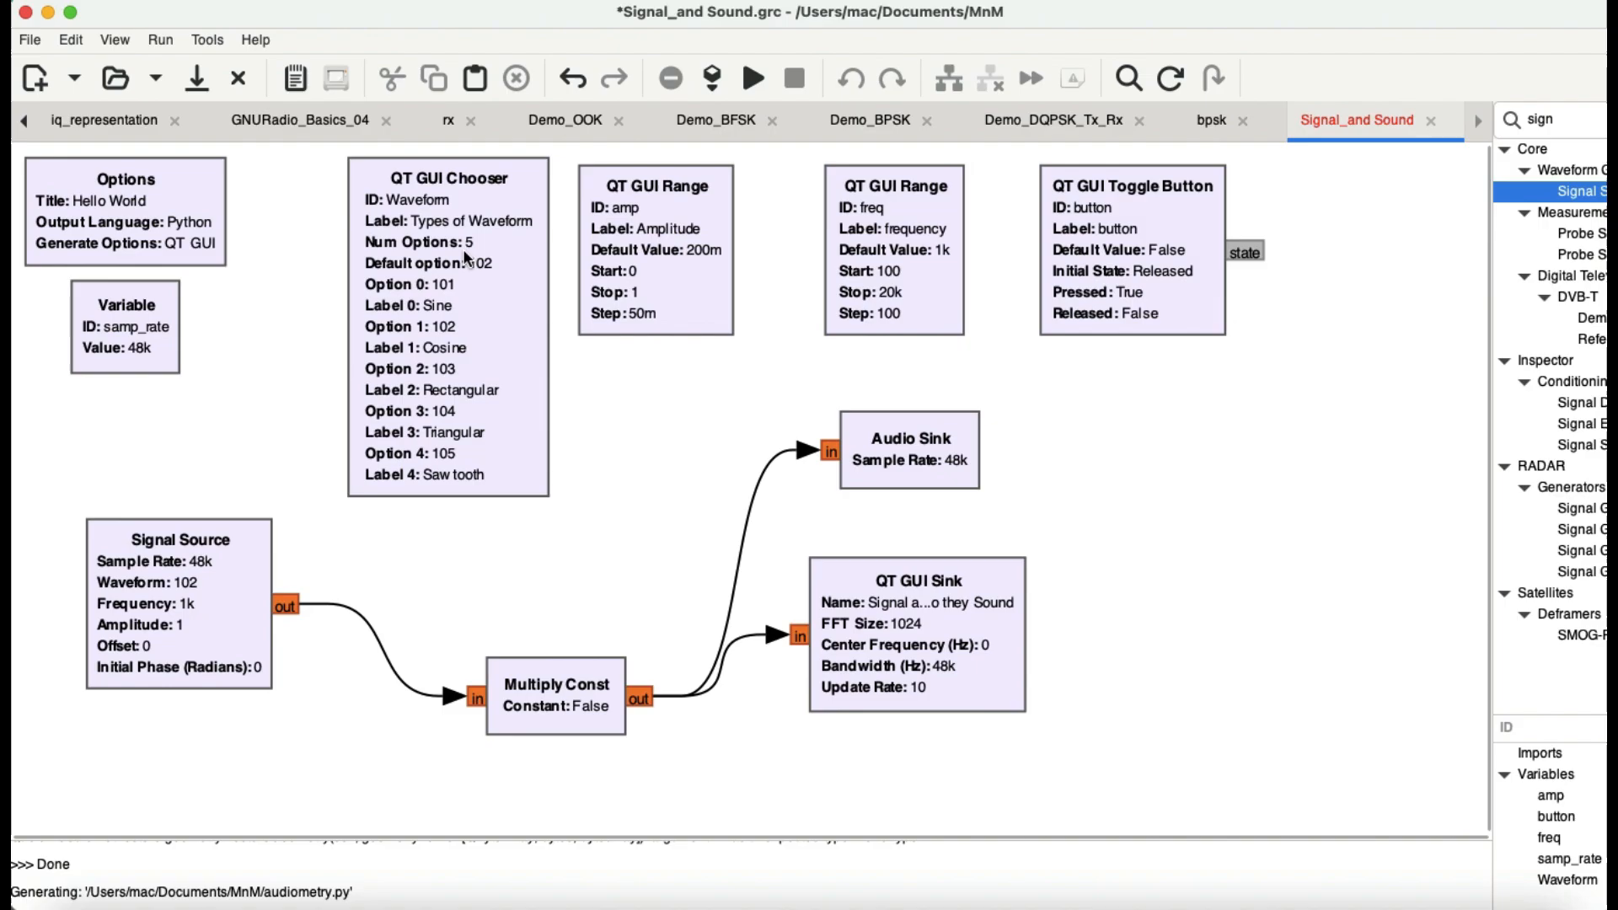
Step: Set the Signal Source block's amplitude to the variable amp
double_click(162, 570)
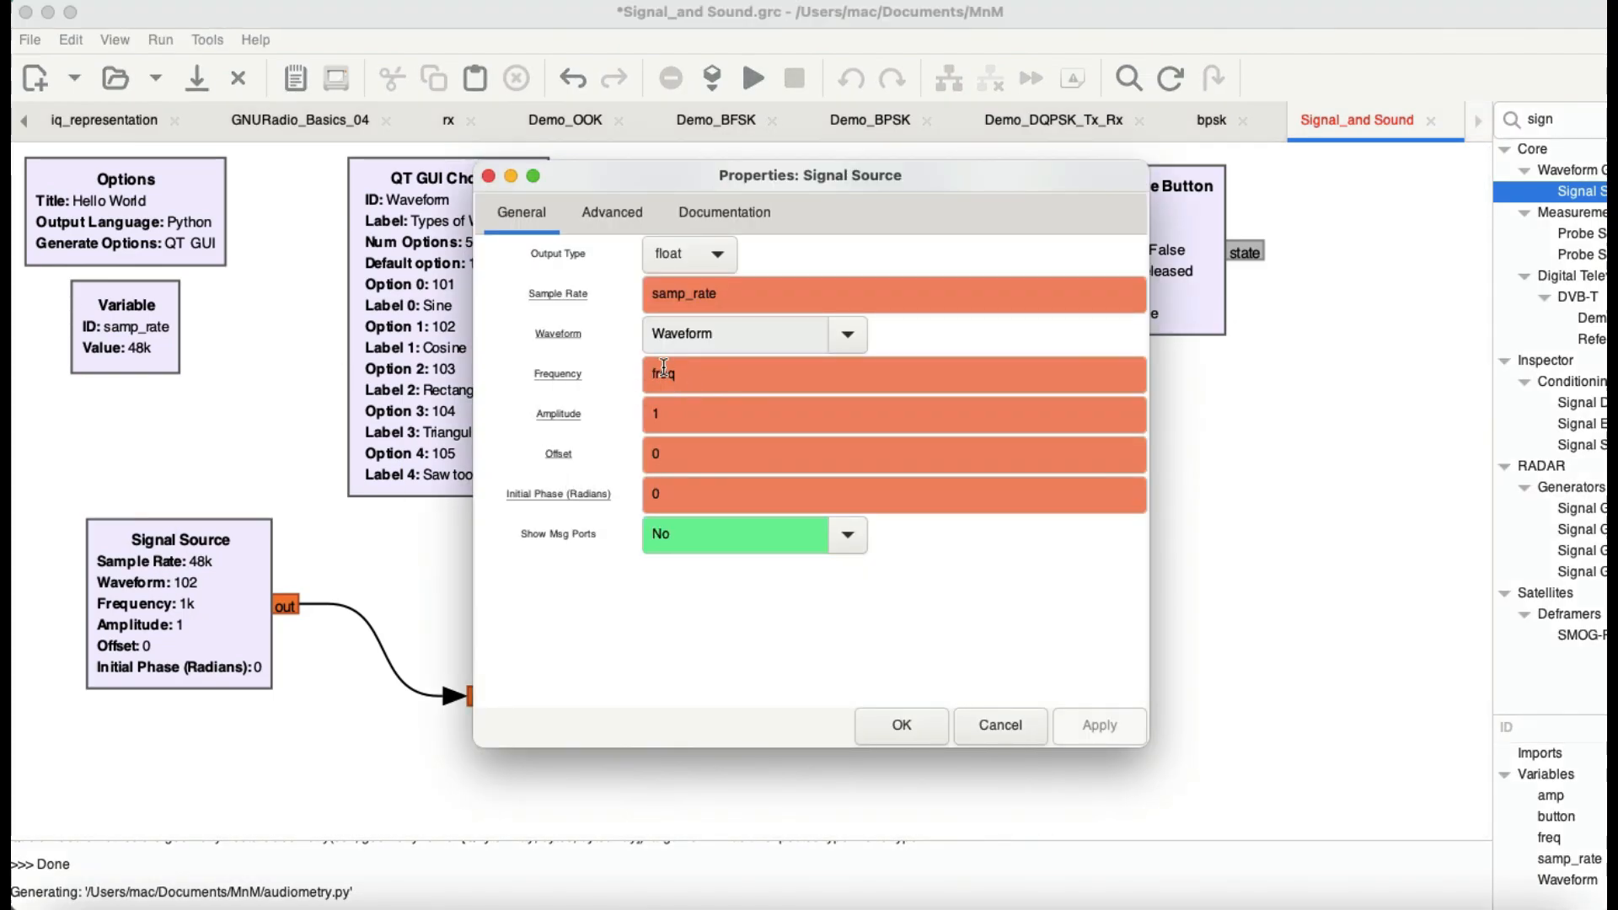
mouse_move(664, 368)
left_click_drag(797, 180, 1135, 352)
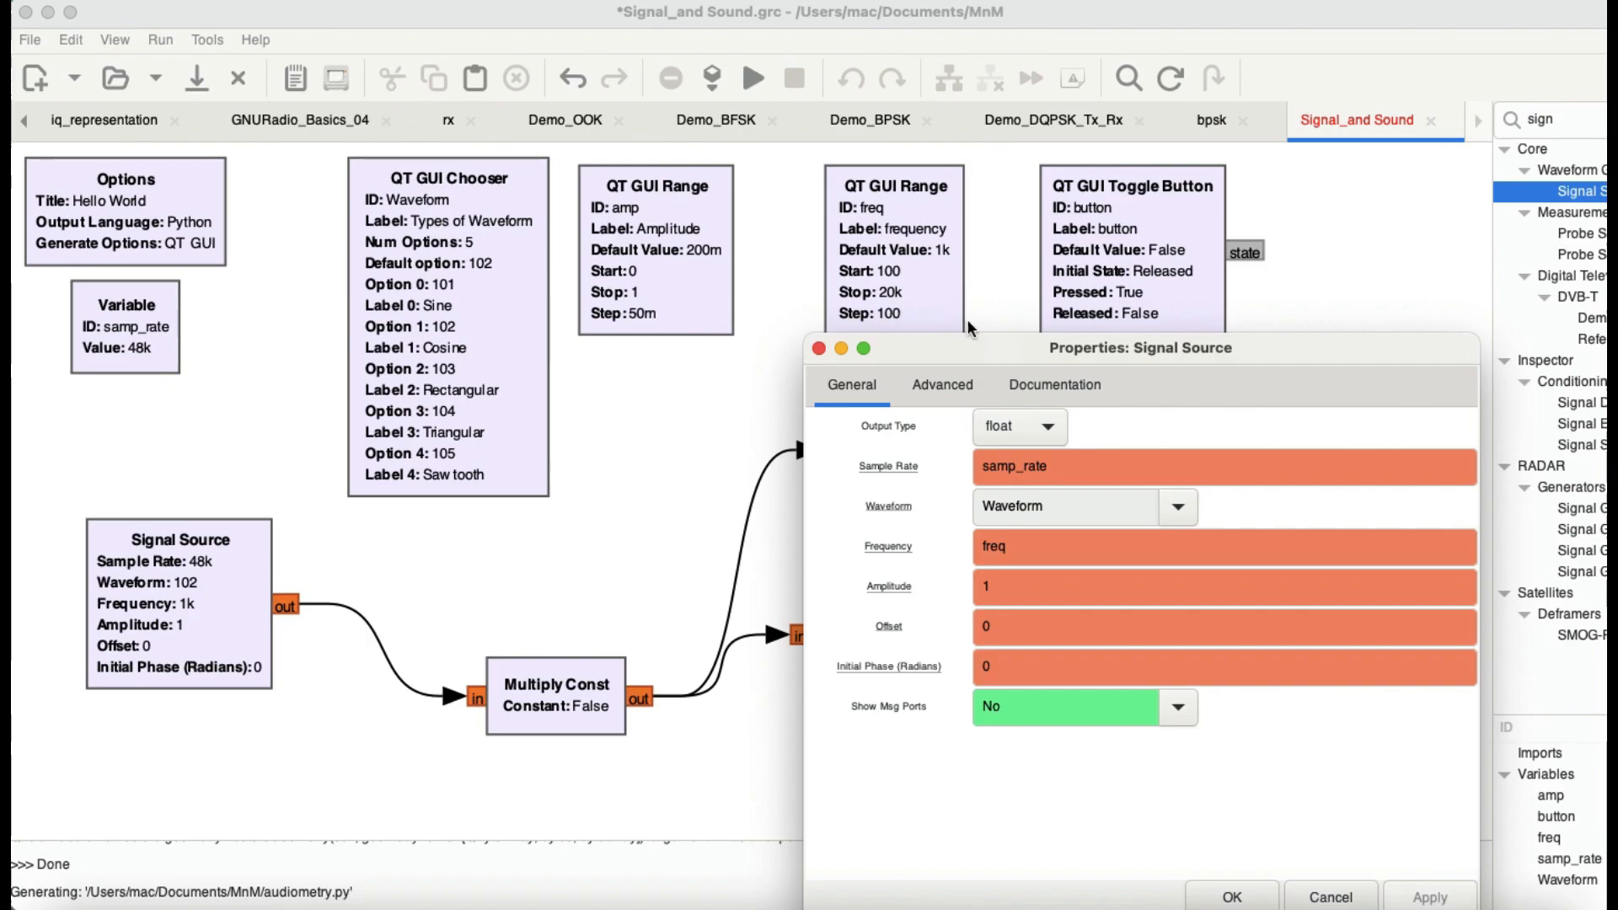
double_click(1009, 589)
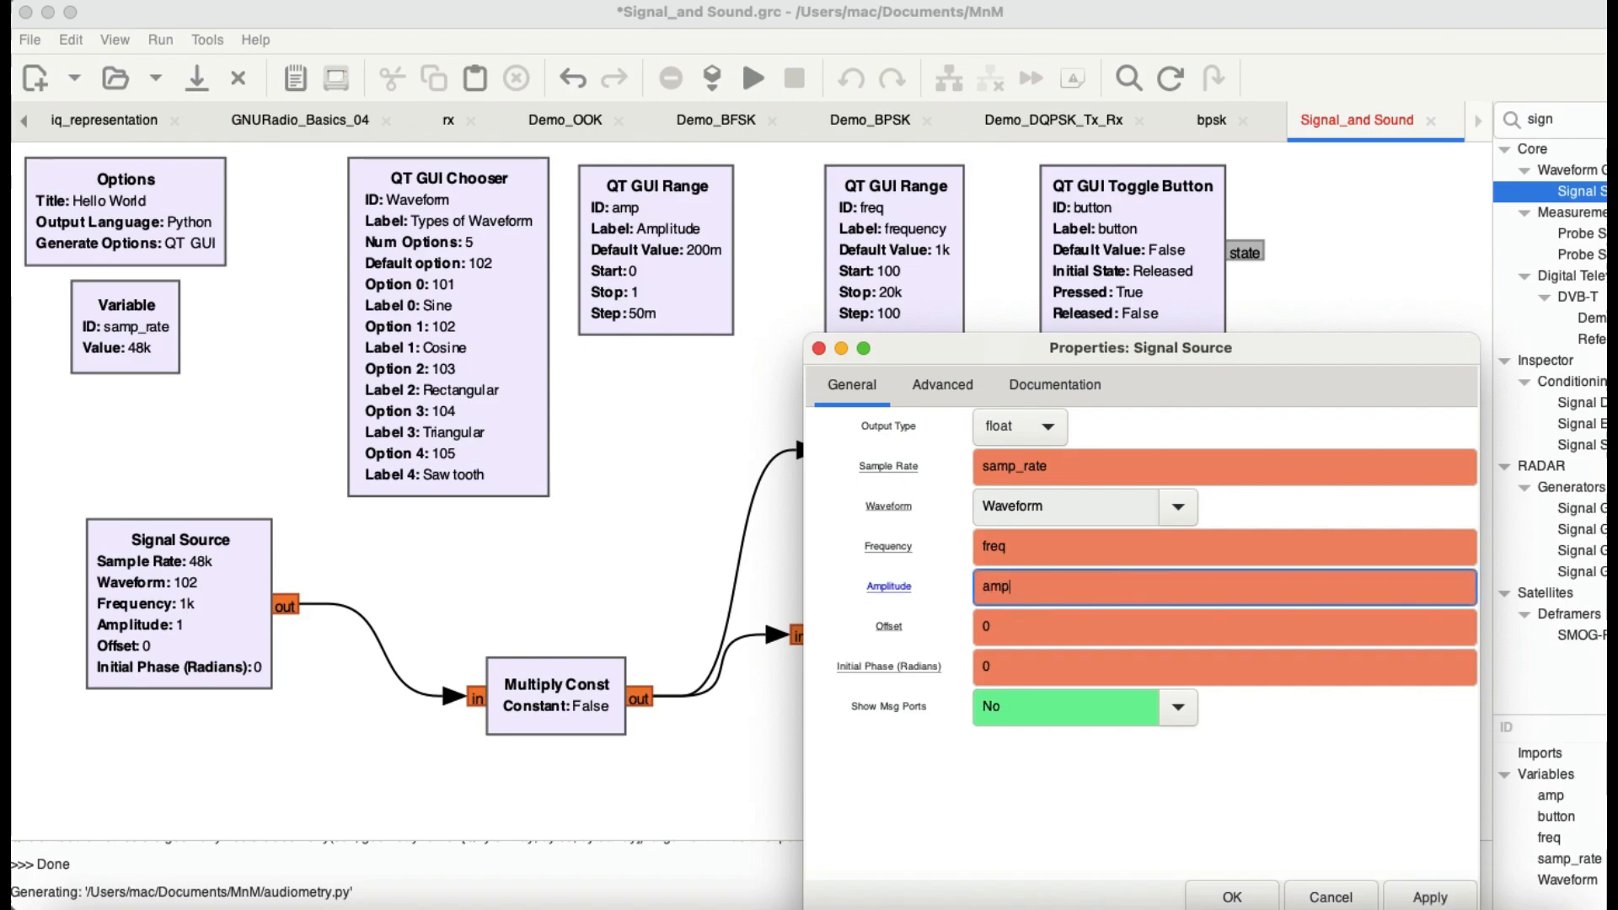
key("Return")
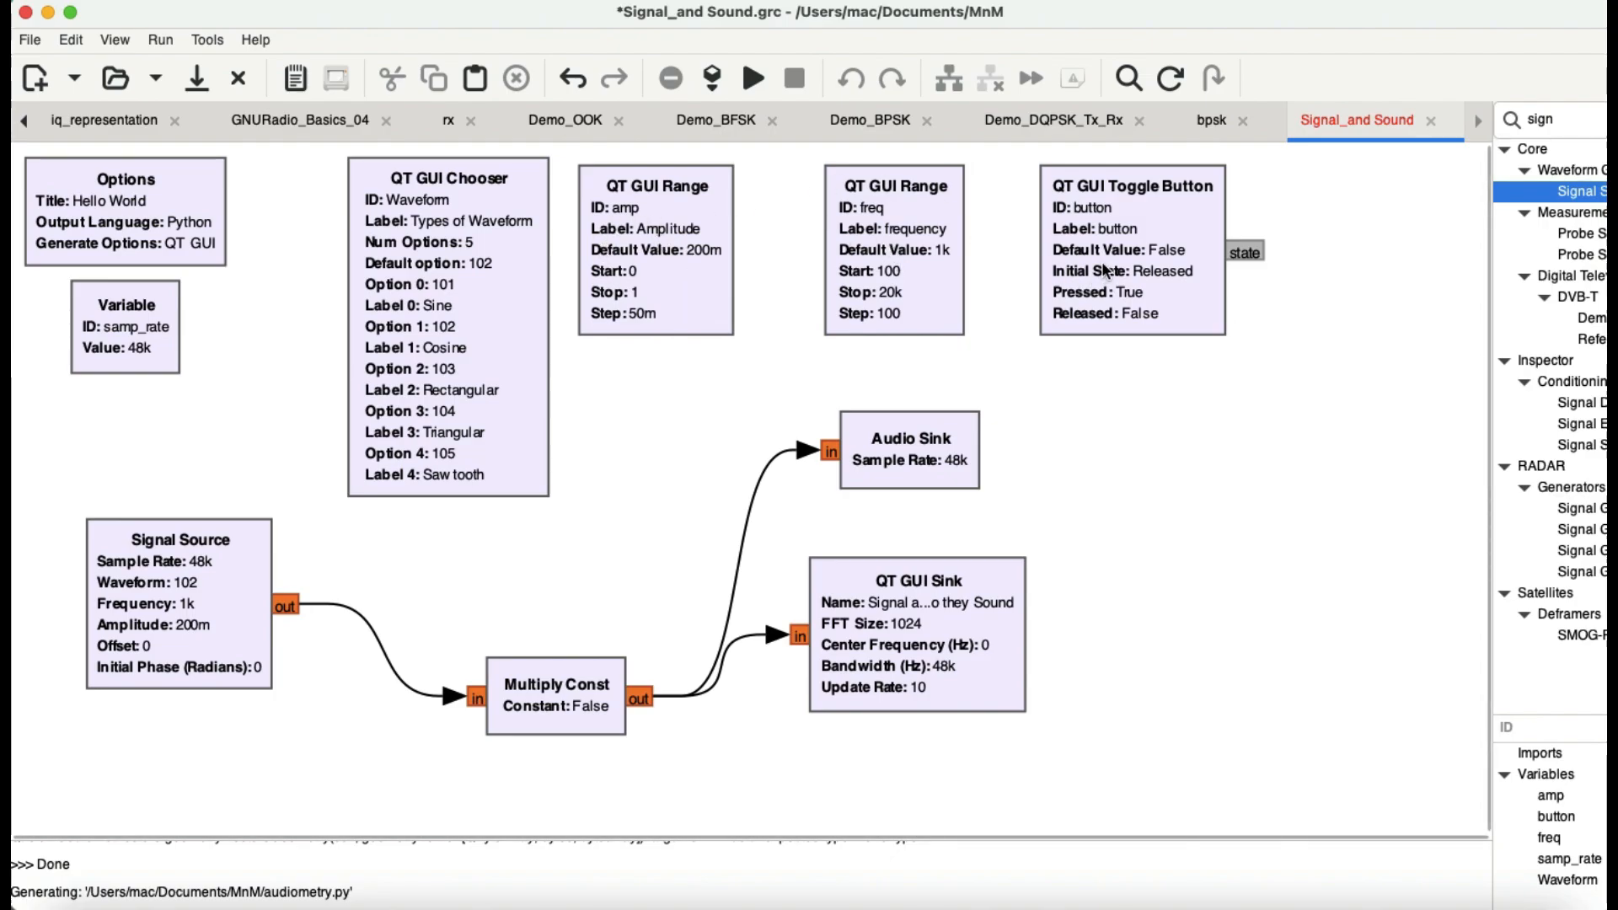
Step: Shift the QT GUI Toggle Button block slightly toward the frequency range block and set its message property name to button
left_click_drag(1104, 270, 1073, 270)
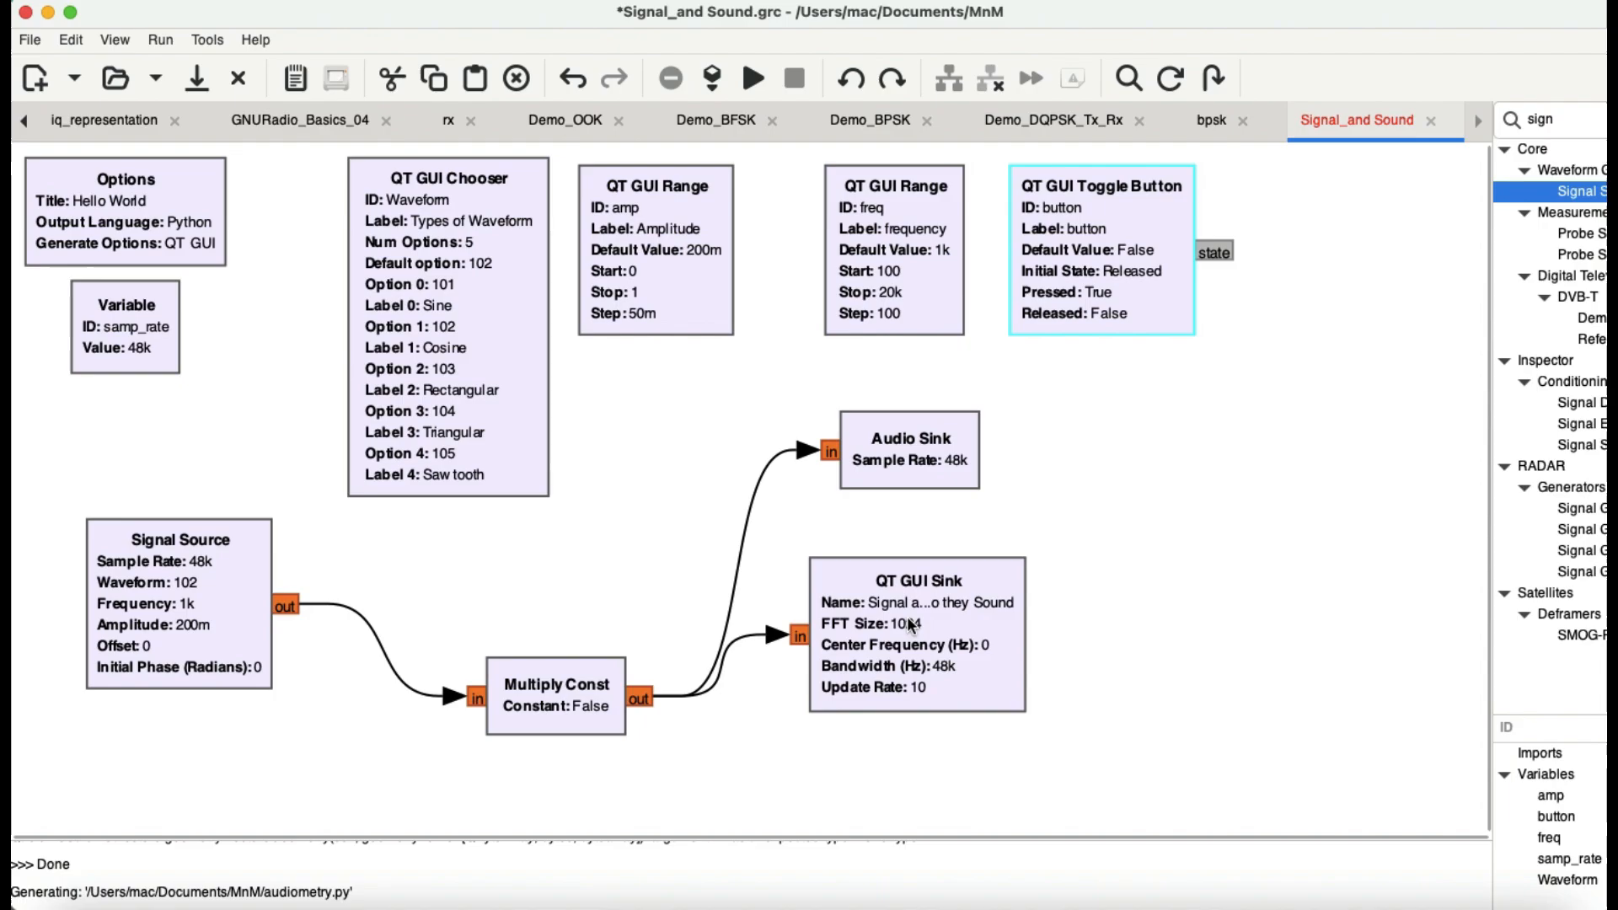
double_click(1091, 257)
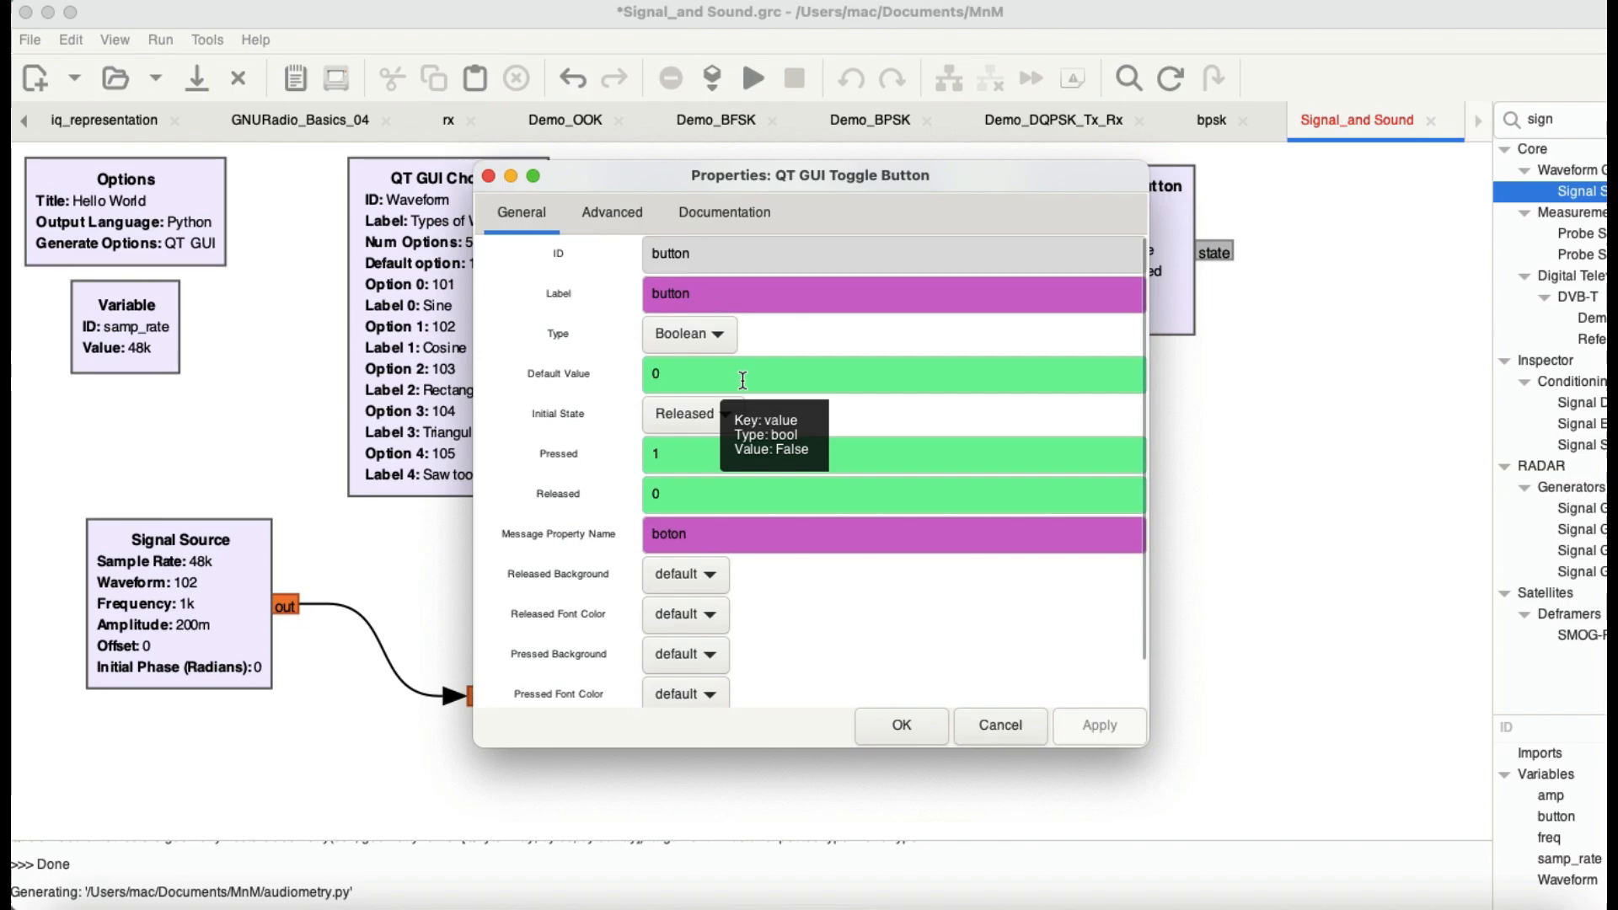
double_click(696, 521)
type("button")
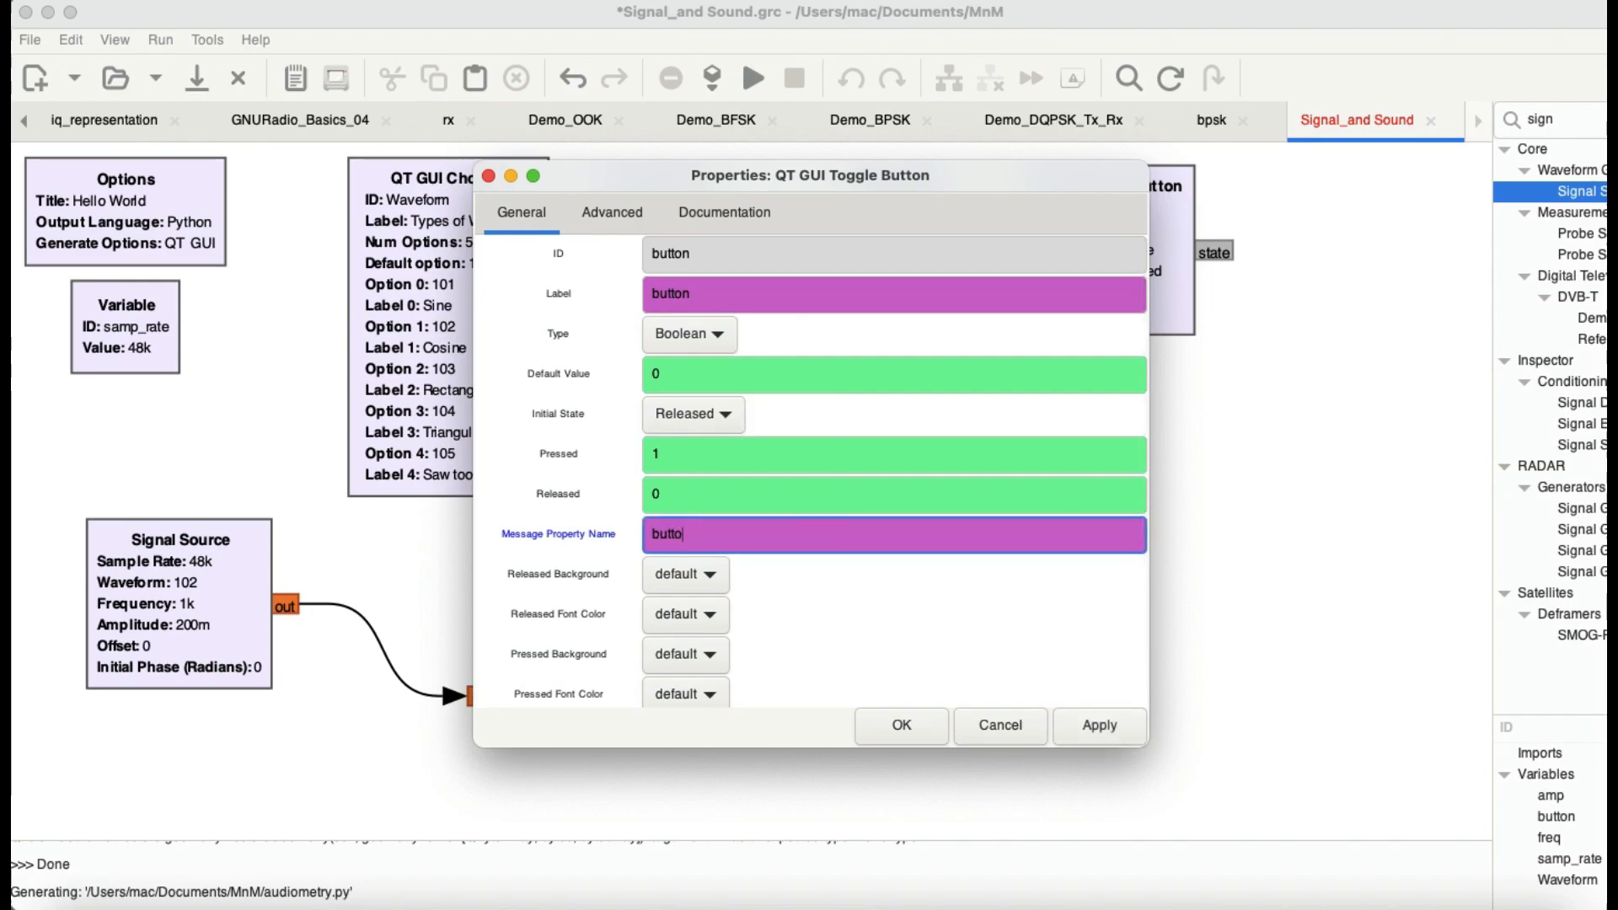
key("Return")
double_click(1163, 286)
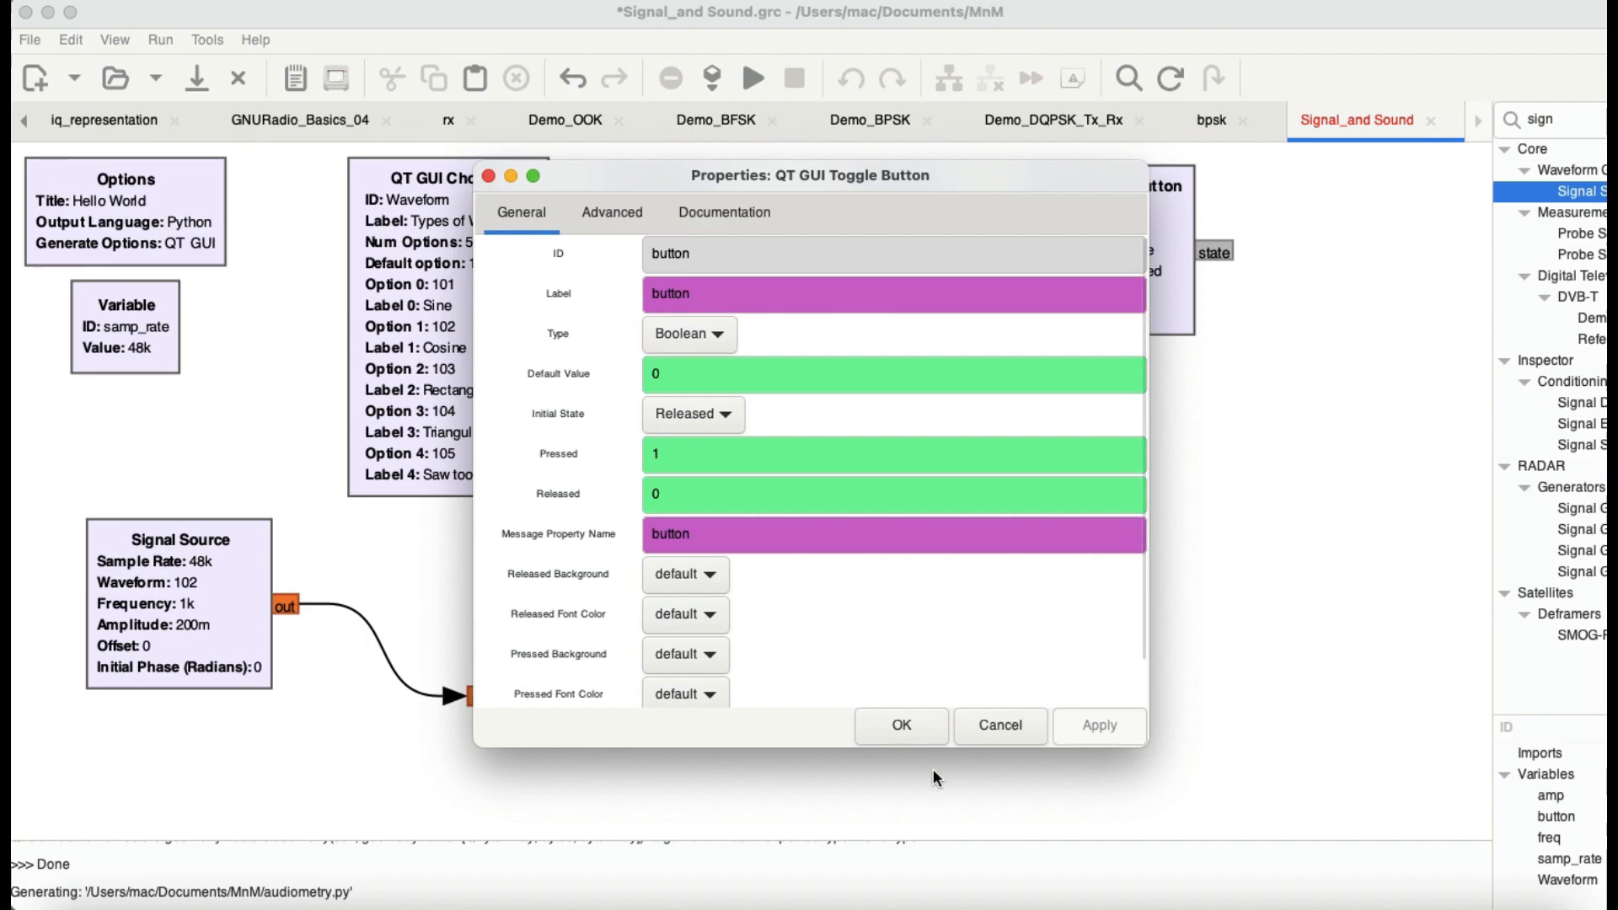
left_click(903, 728)
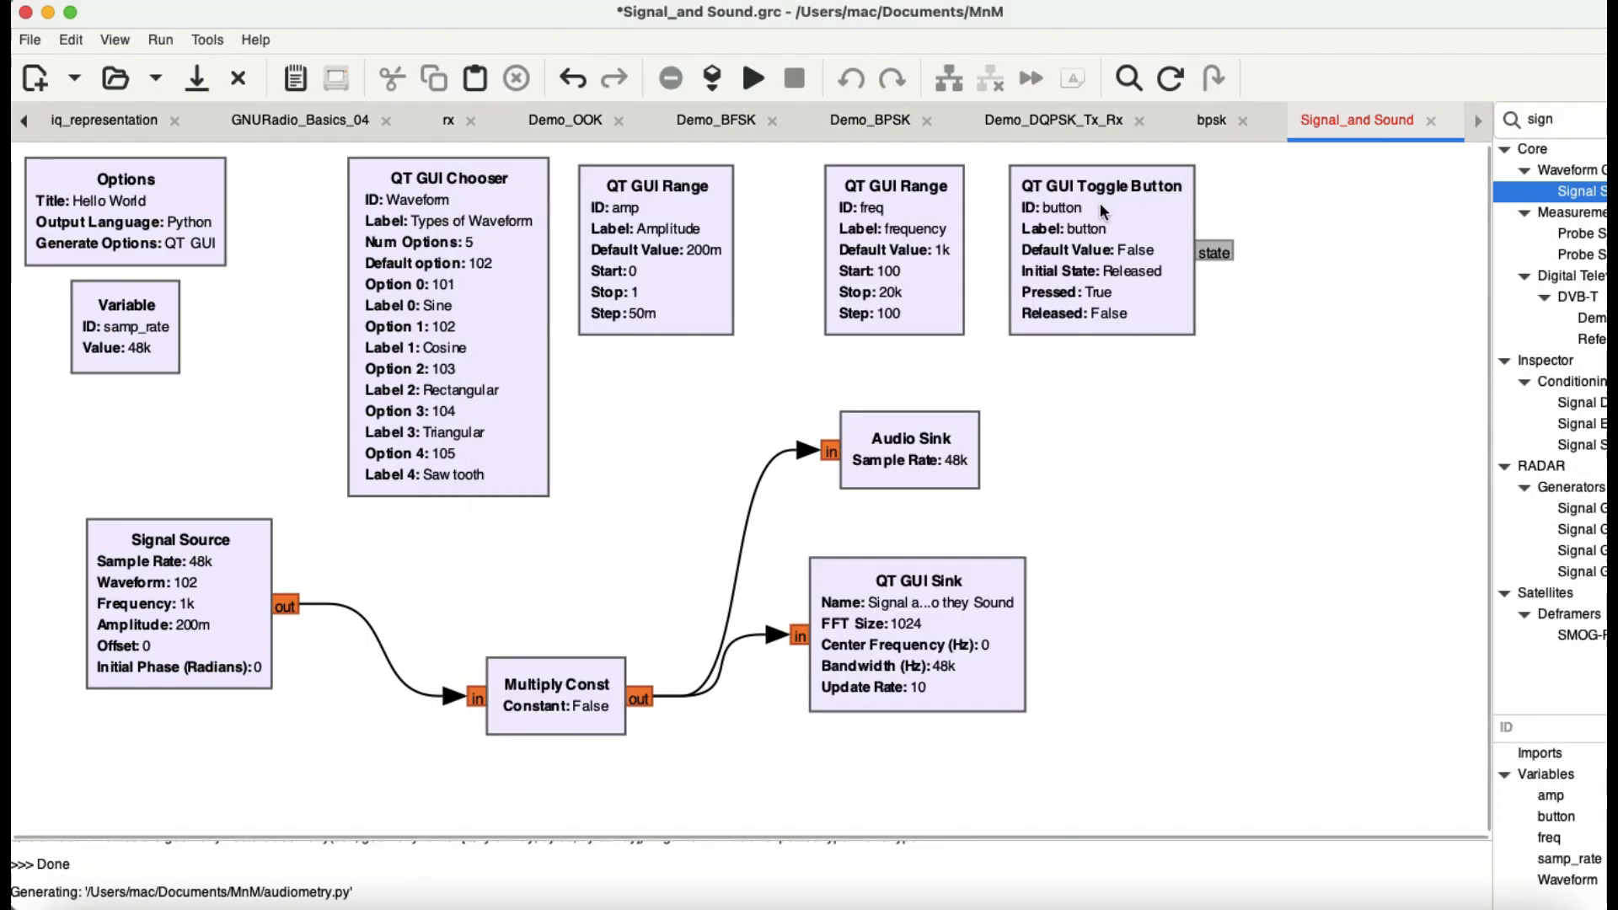
Step: Review the Multiply Const block's constant and vector length alongside the rest of the flowgraph
double_click(551, 703)
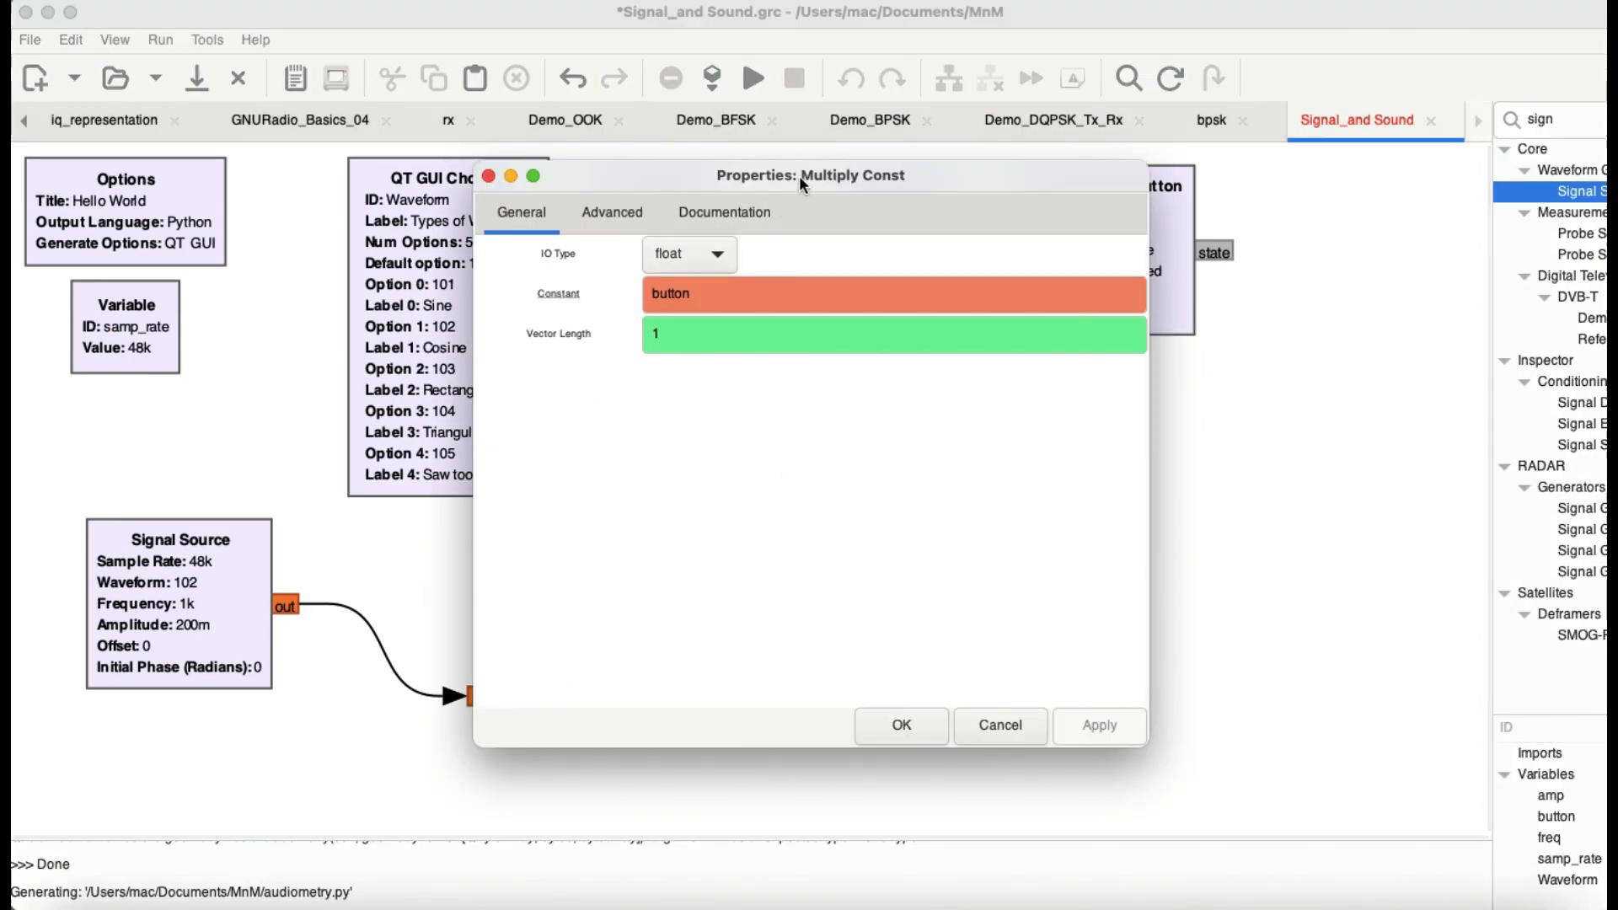
left_click_drag(801, 169, 1093, 318)
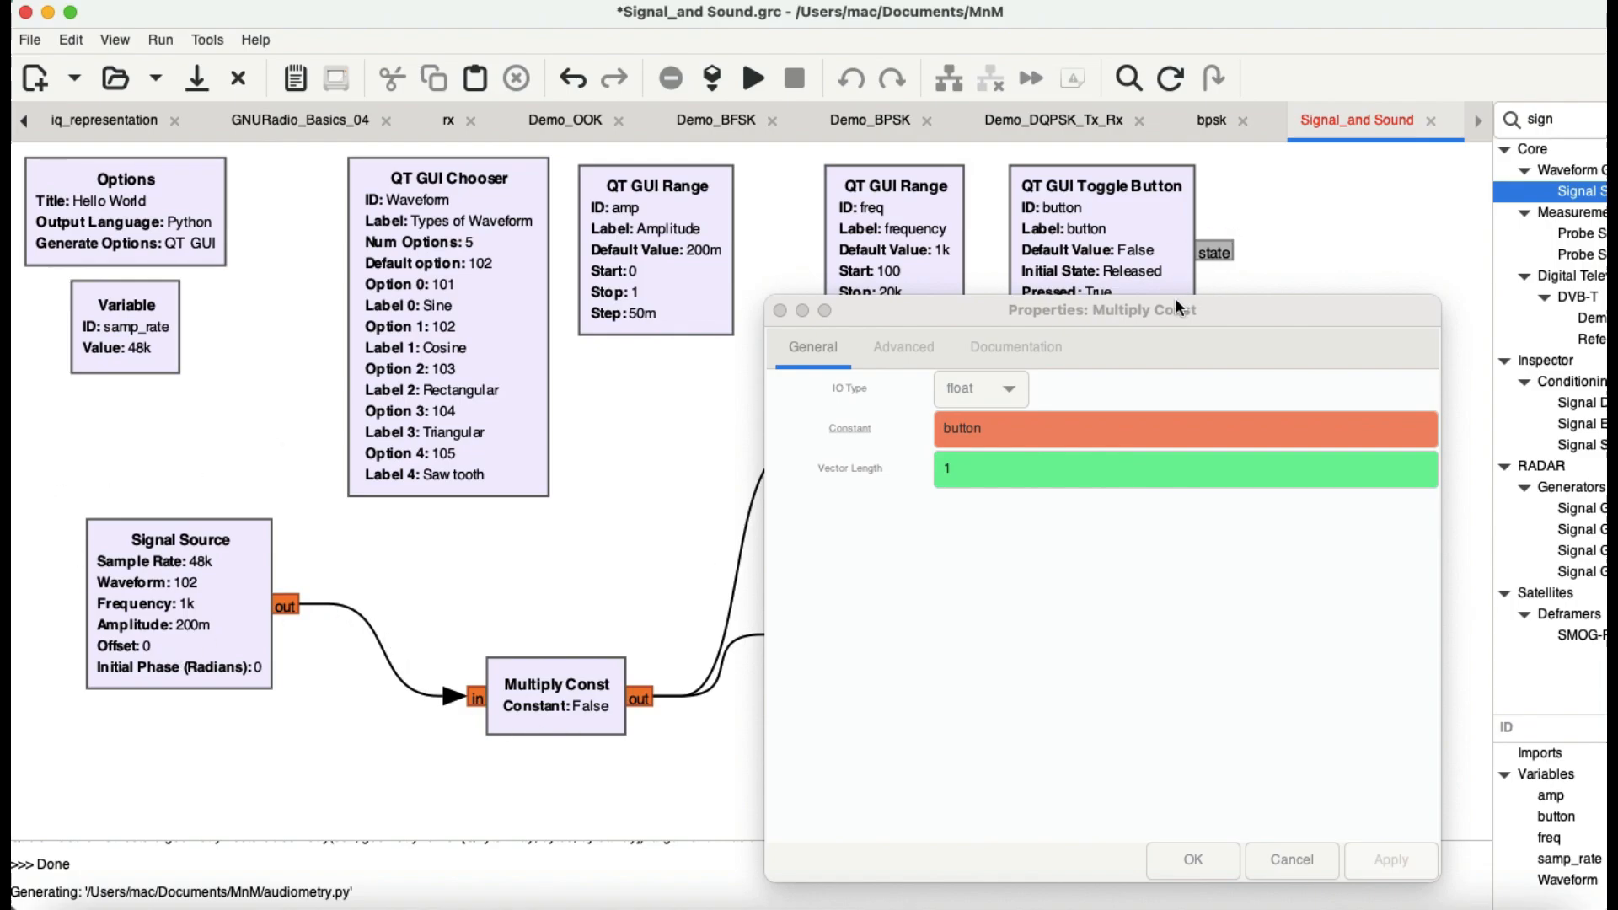
left_click_drag(1180, 309, 1485, 397)
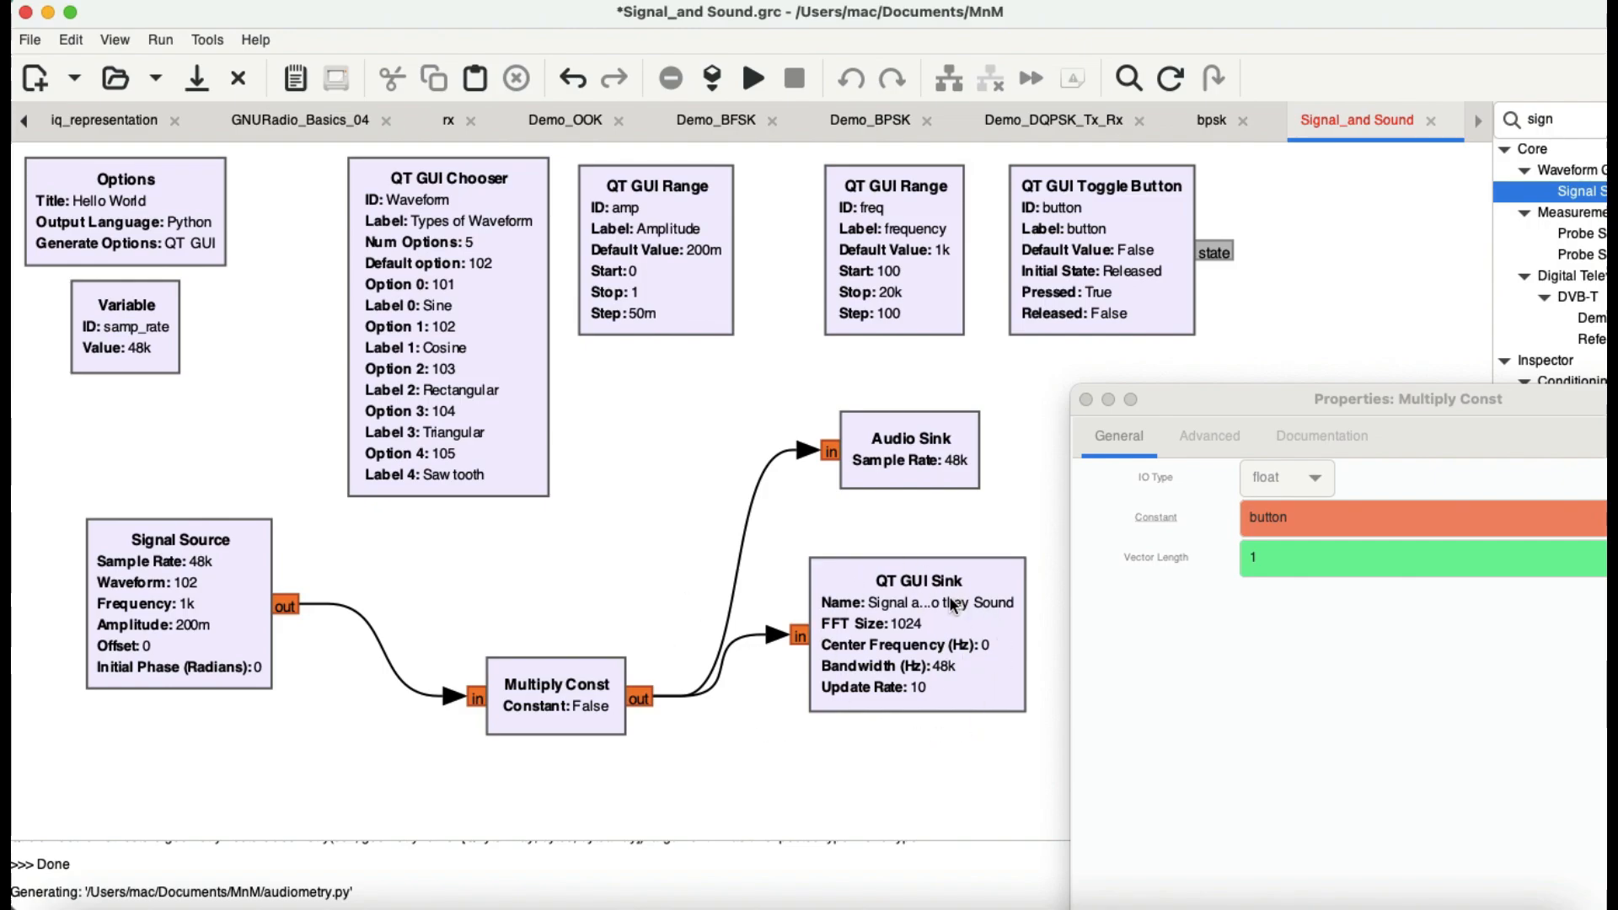
left_click_drag(1370, 409, 1027, 213)
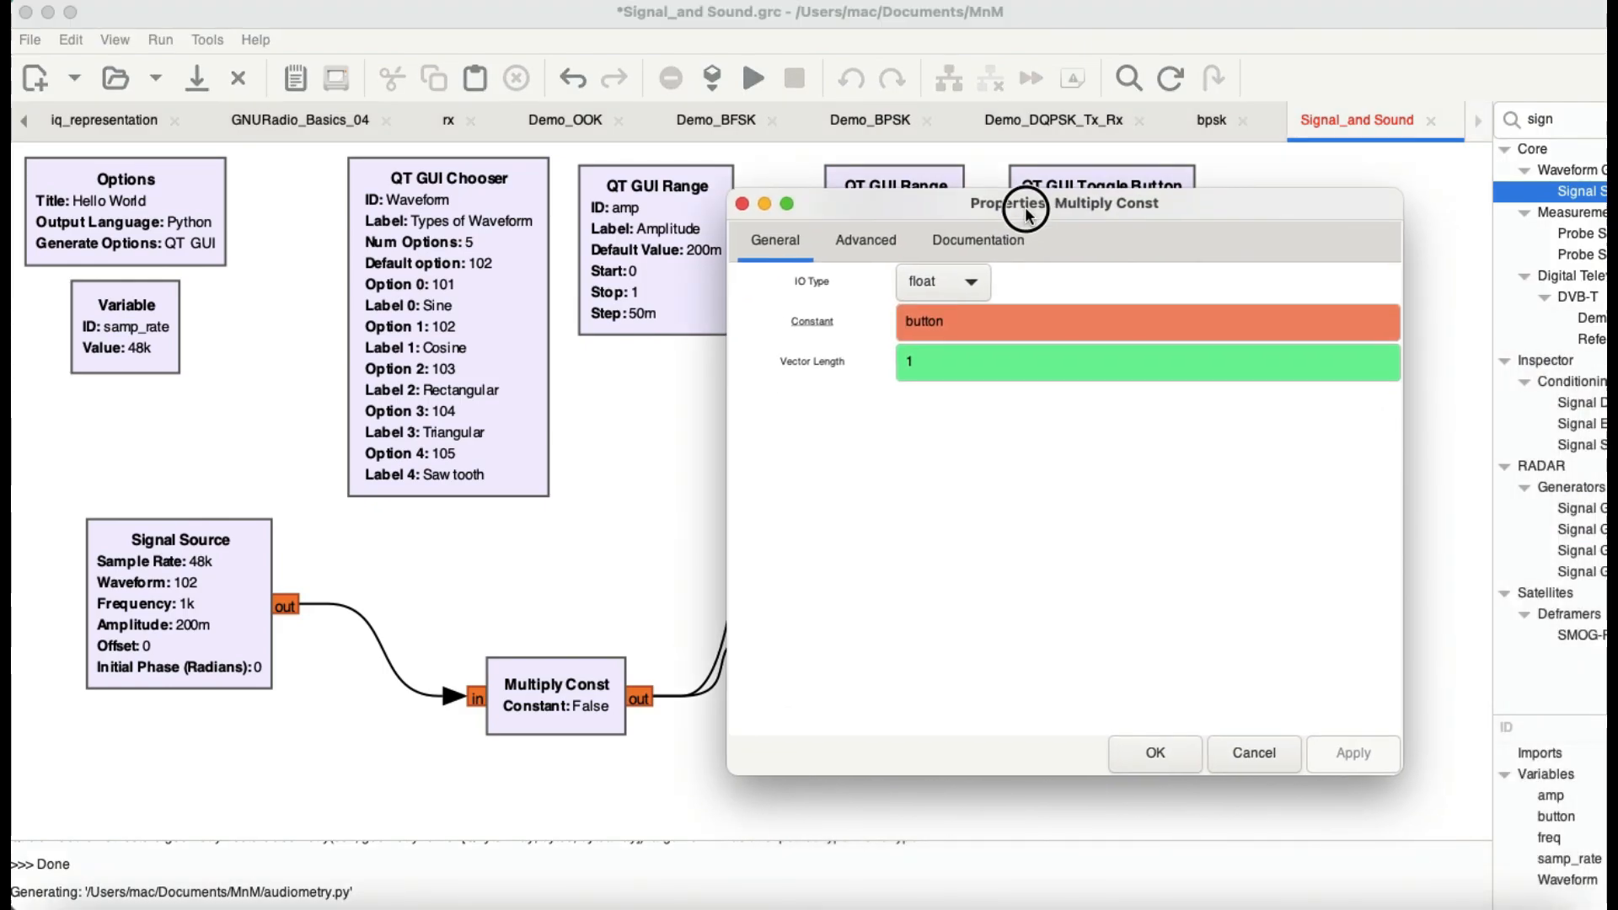
left_click(1145, 747)
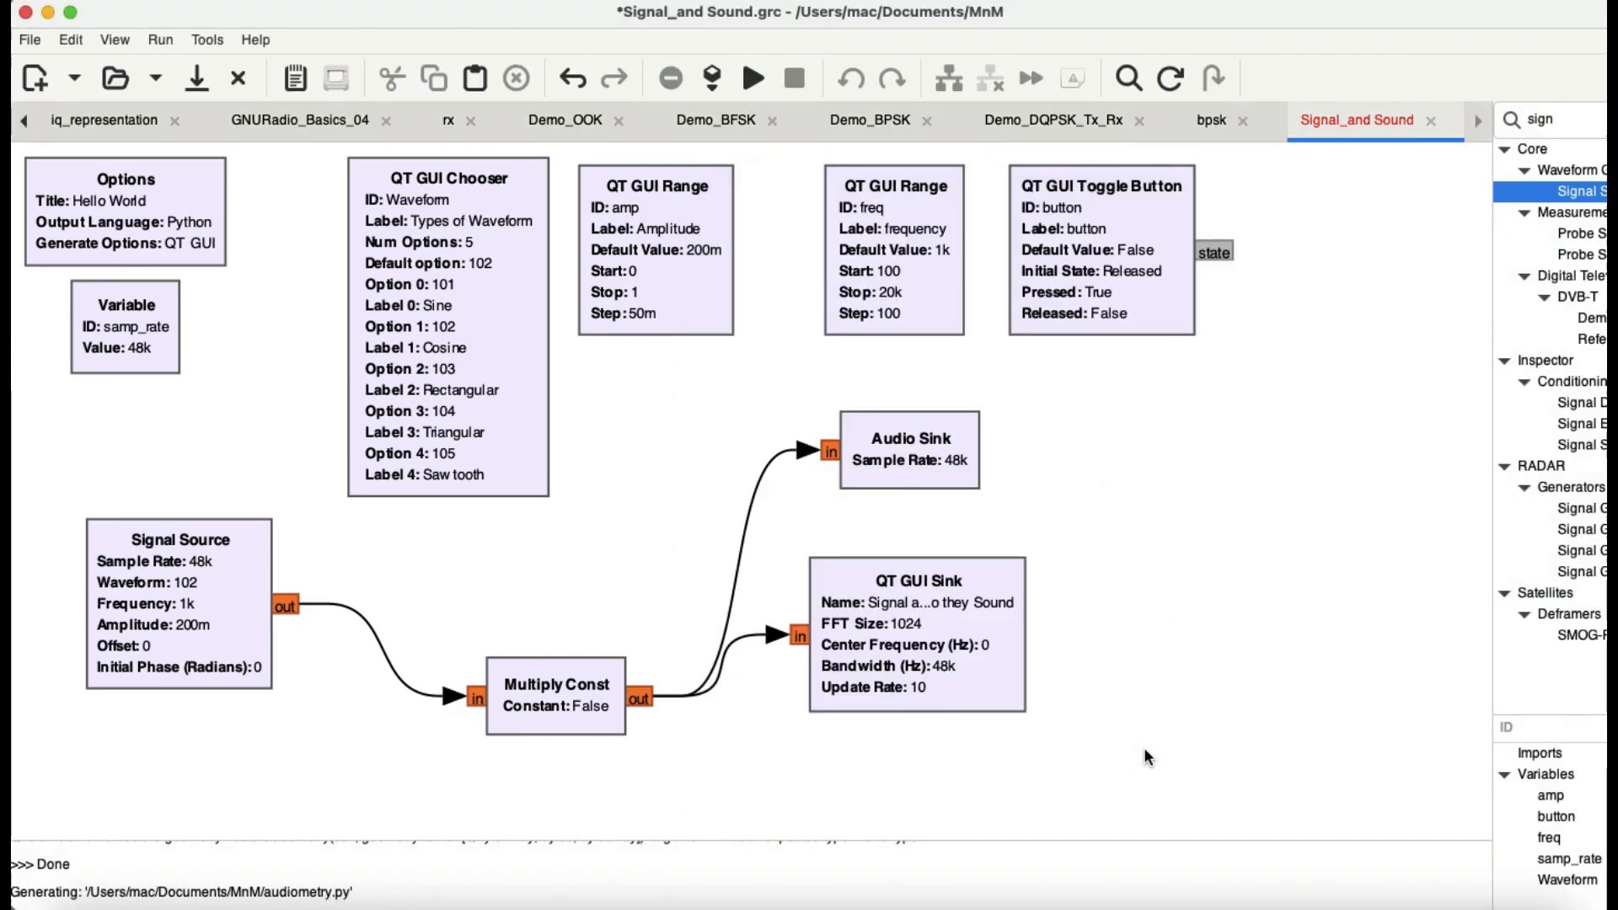
Step: Raise the system volume to maximum and run the flowgraph
key("XF86AudioRaiseVolume")
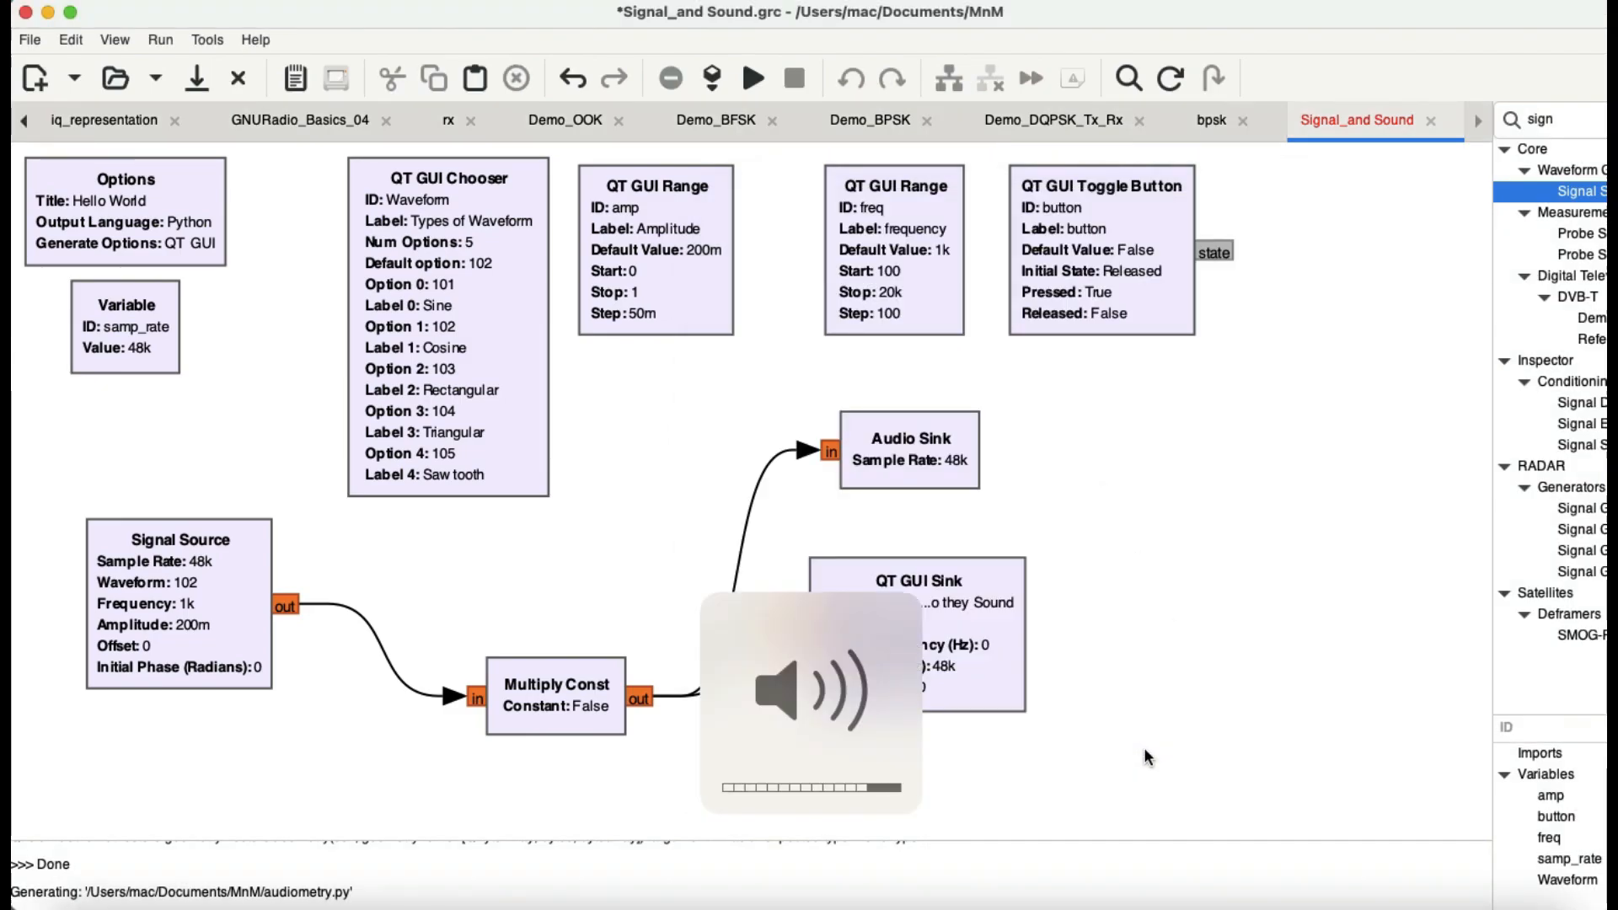
key("XF86AudioRaiseVolume")
key("XF86AudioRaiseVolume")
key("XF86AudioRaiseVolume")
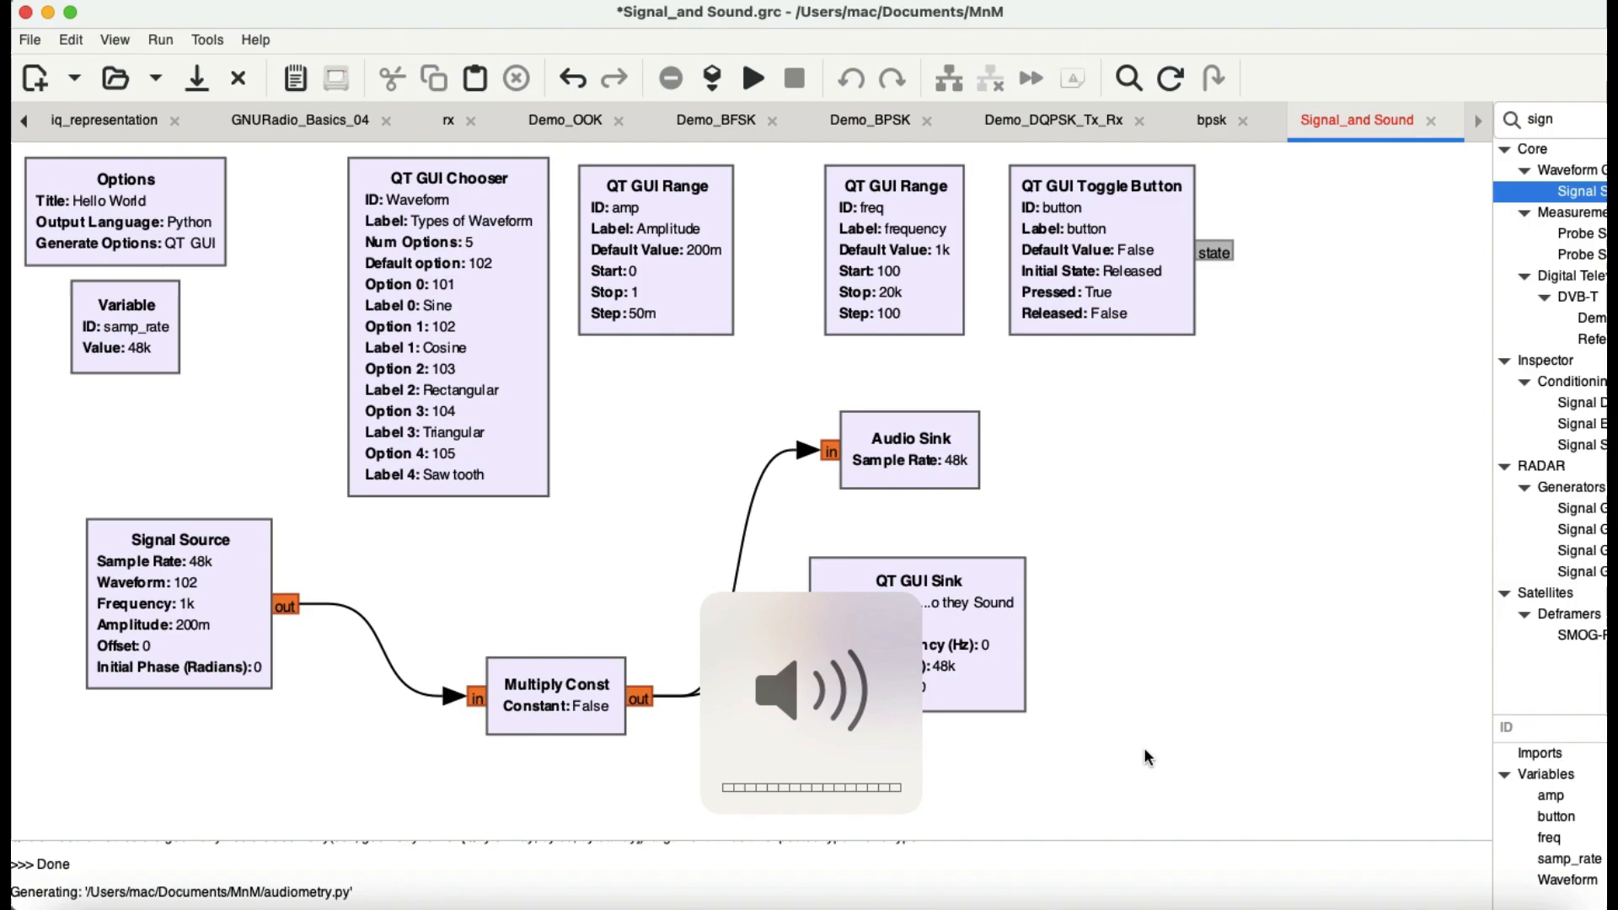
left_click(753, 77)
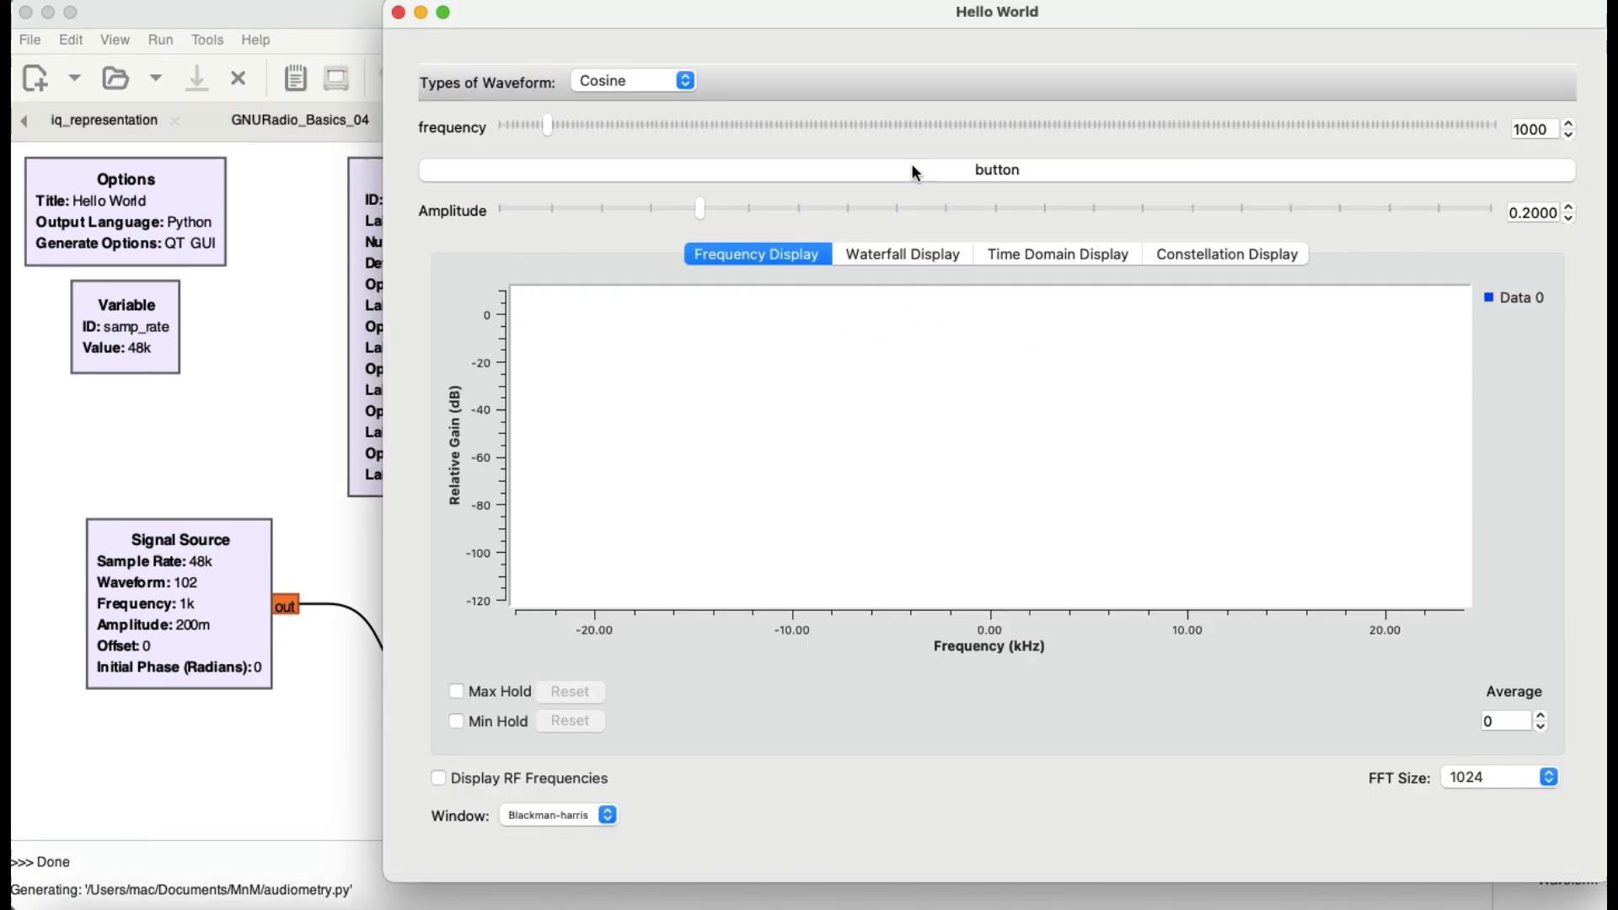
Step: Keep Cosine as the waveform type and set the frequency to 2500 in the running Hello World window
left_click_drag(959, 22, 832, 23)
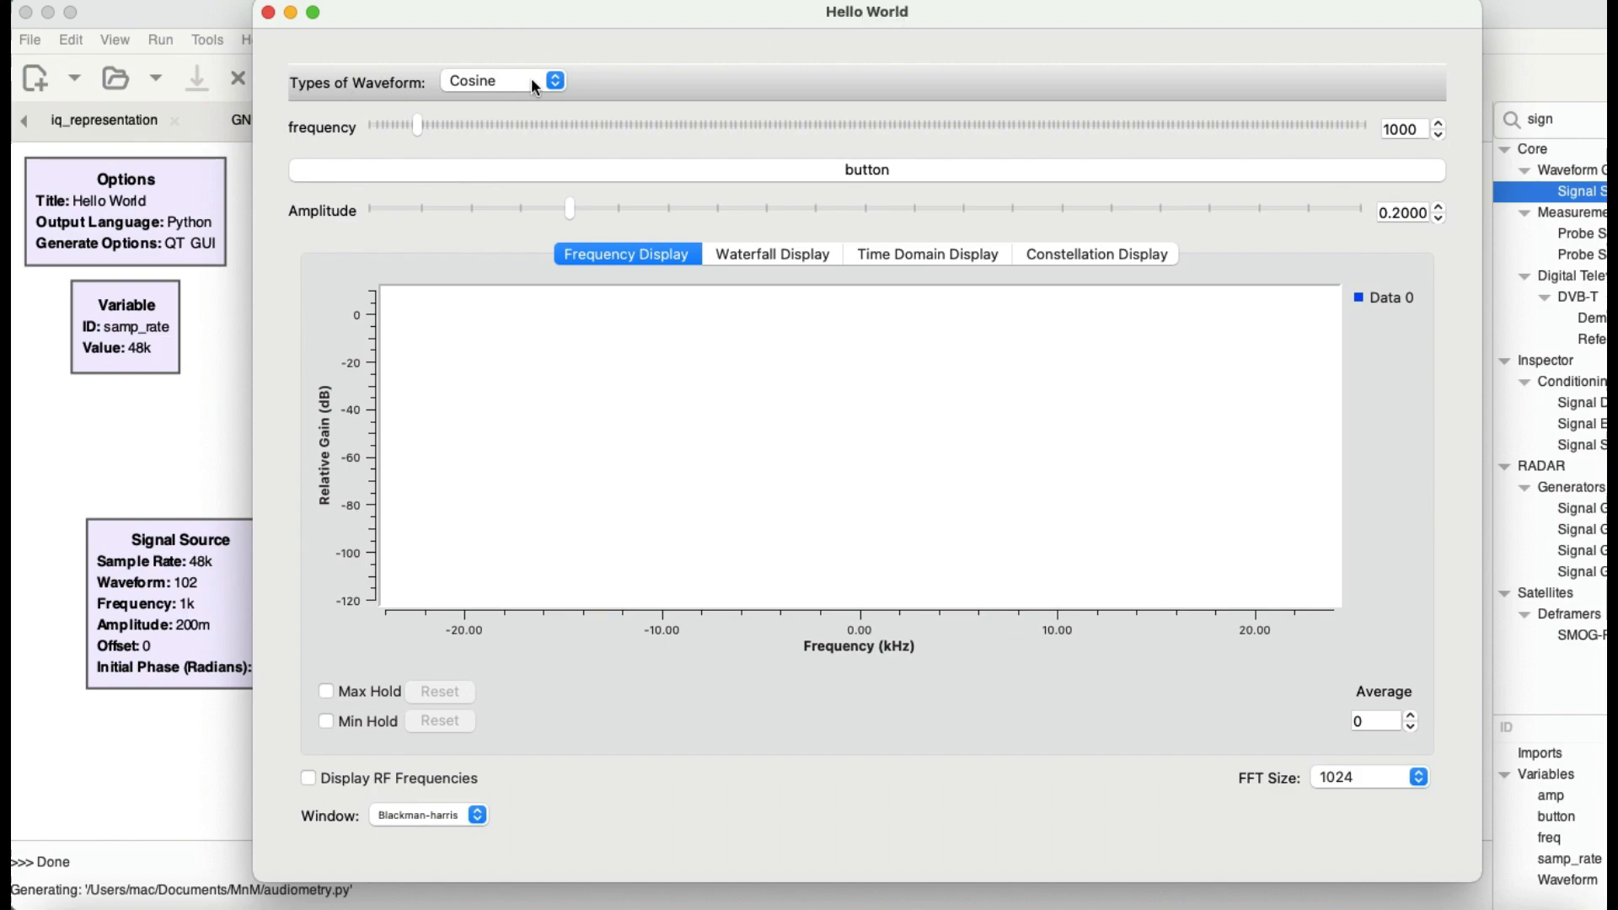
left_click(555, 77)
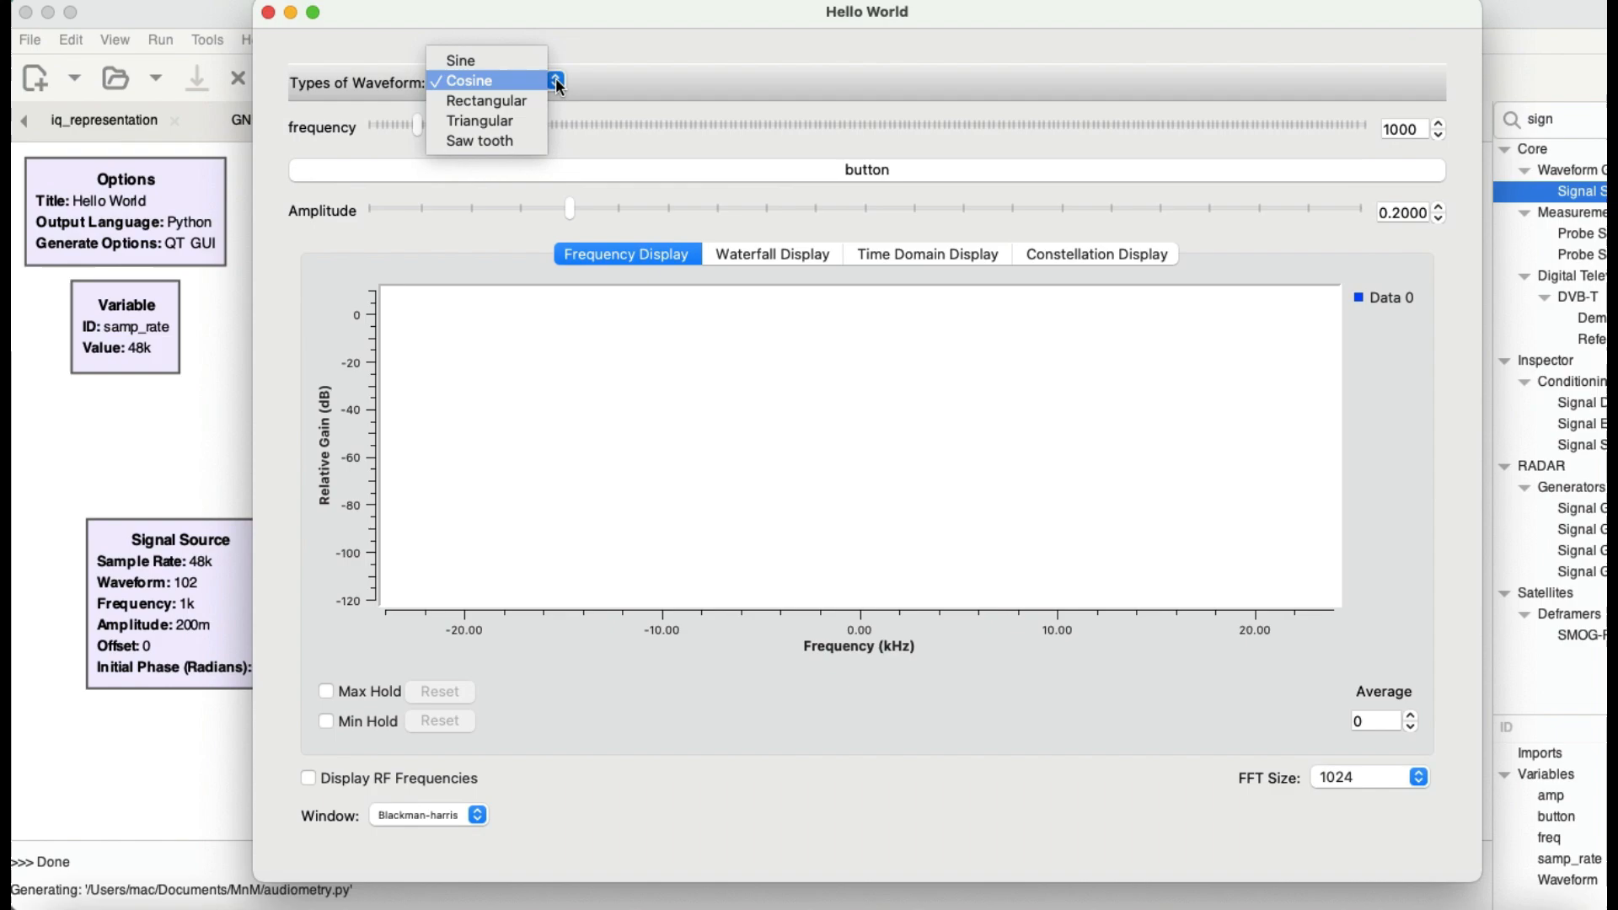
left_click(487, 80)
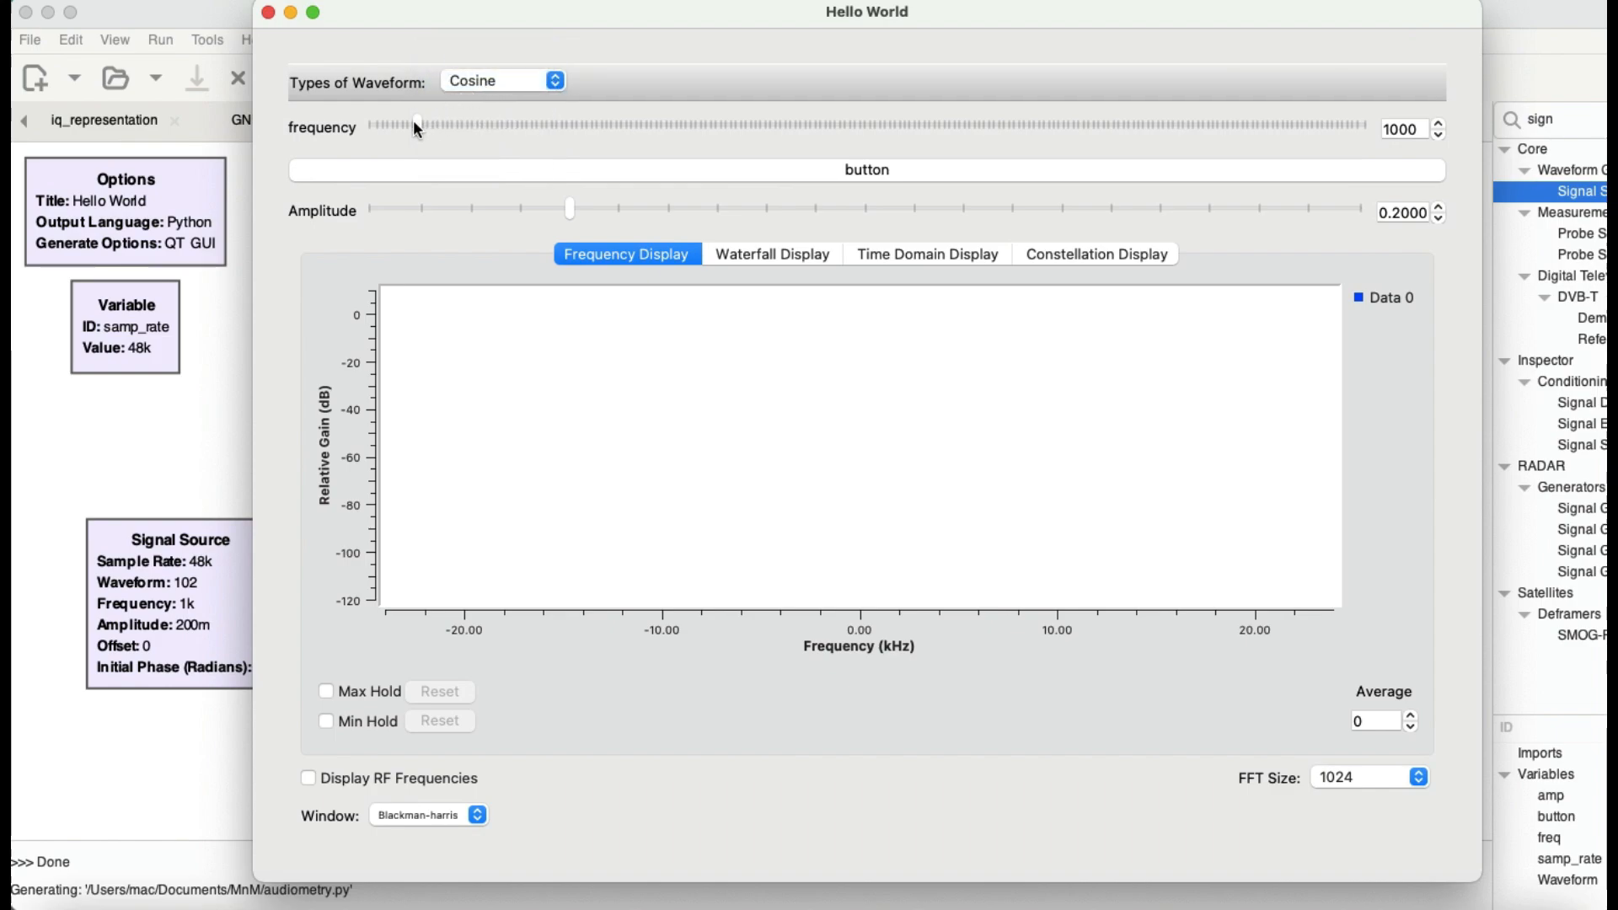
left_click_drag(415, 125, 489, 134)
Step: Move the Hello World window aside to expose the Multiply Const block and switch the toggle button on
left_click_drag(658, 11, 1073, 37)
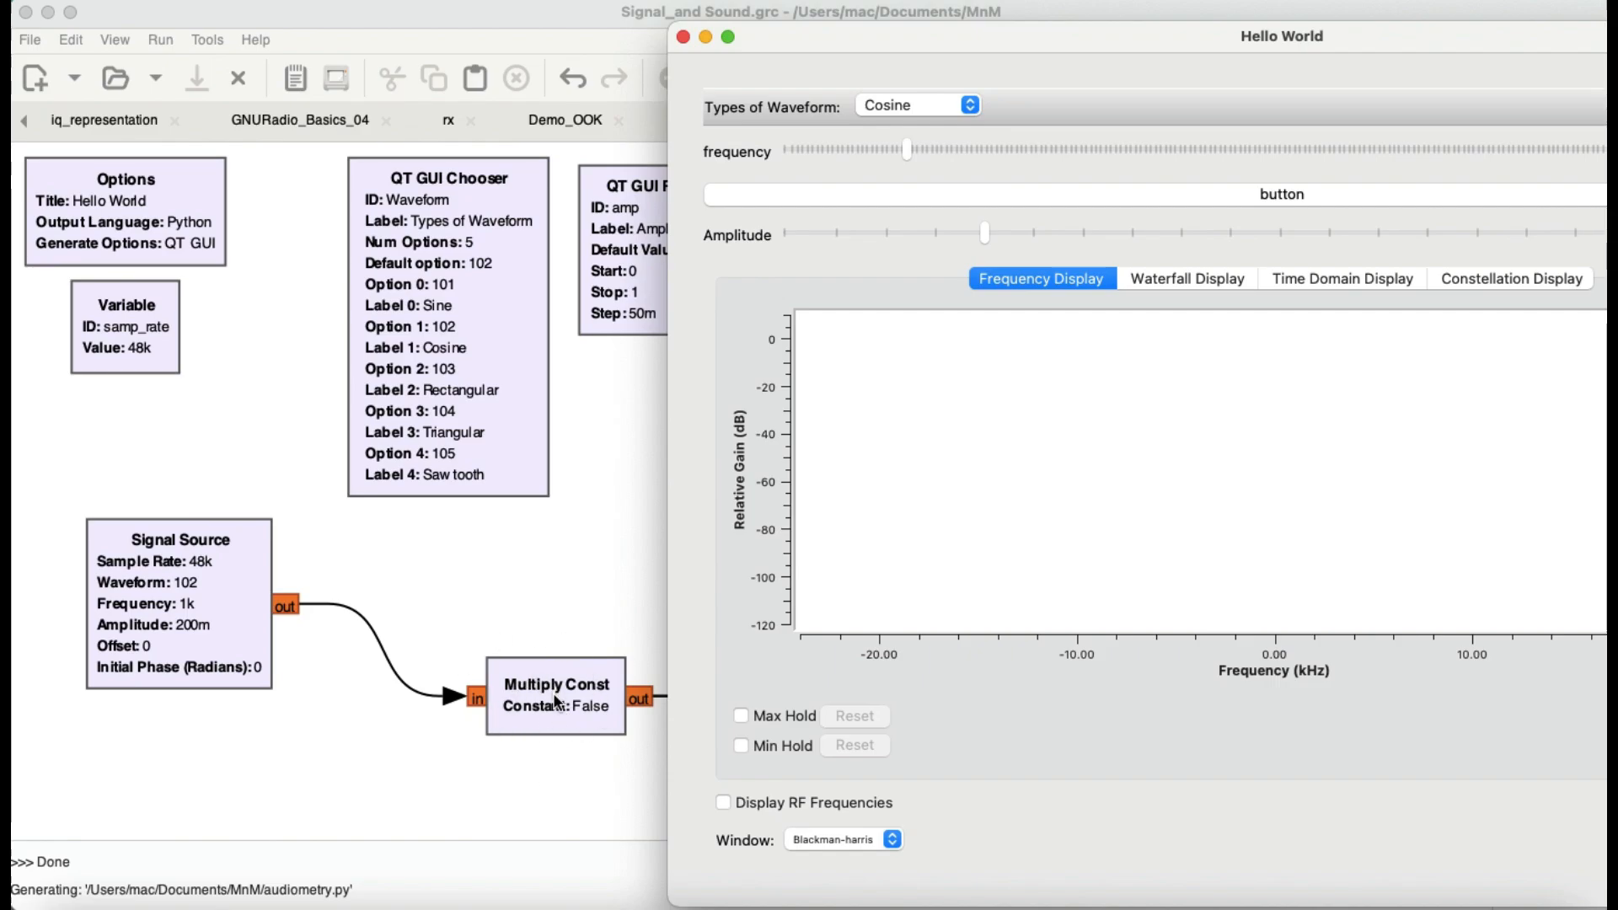
left_click(1277, 195)
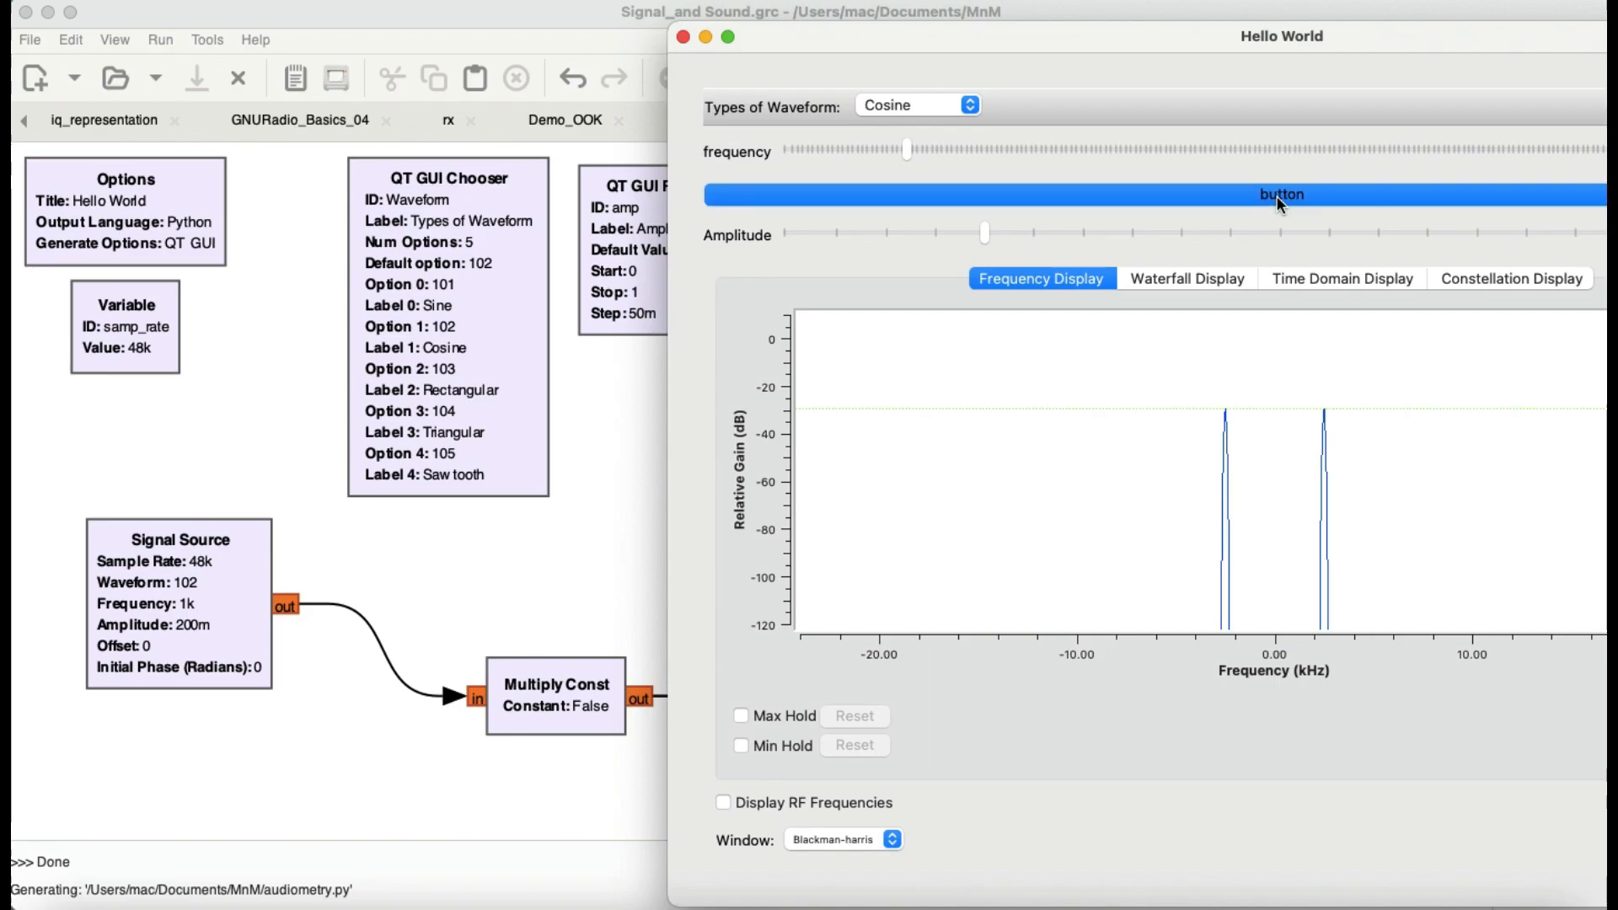
Step: Bring the Hello World window back into full view and lower the amplitude to 0.05
left_click_drag(1262, 39, 867, 35)
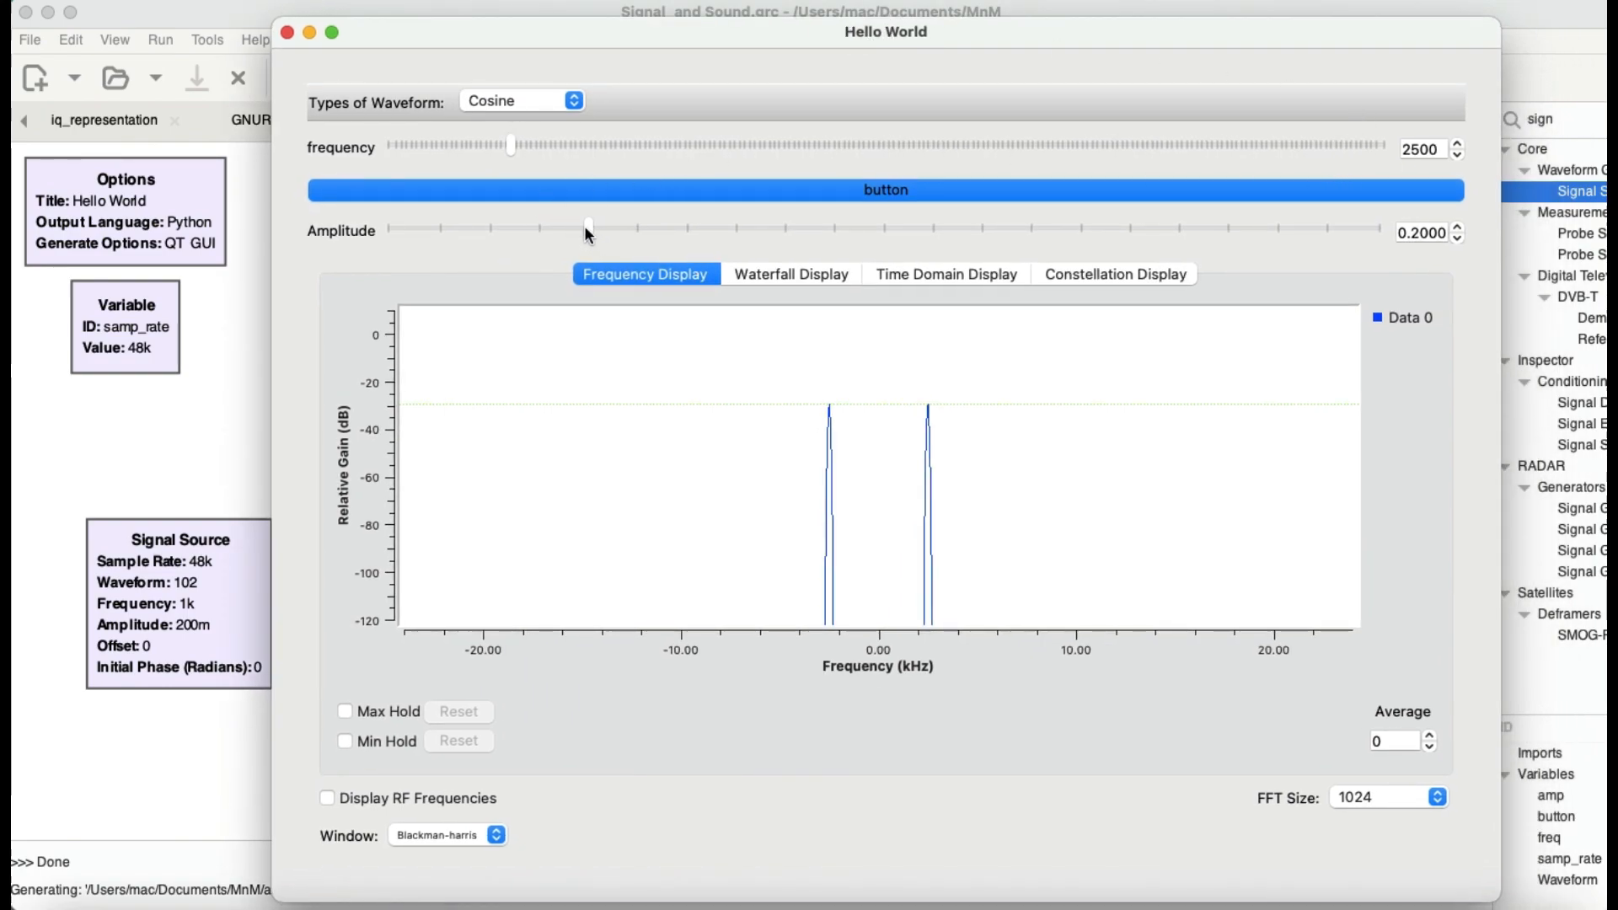
left_click(543, 226)
left_click(487, 226)
left_click(438, 226)
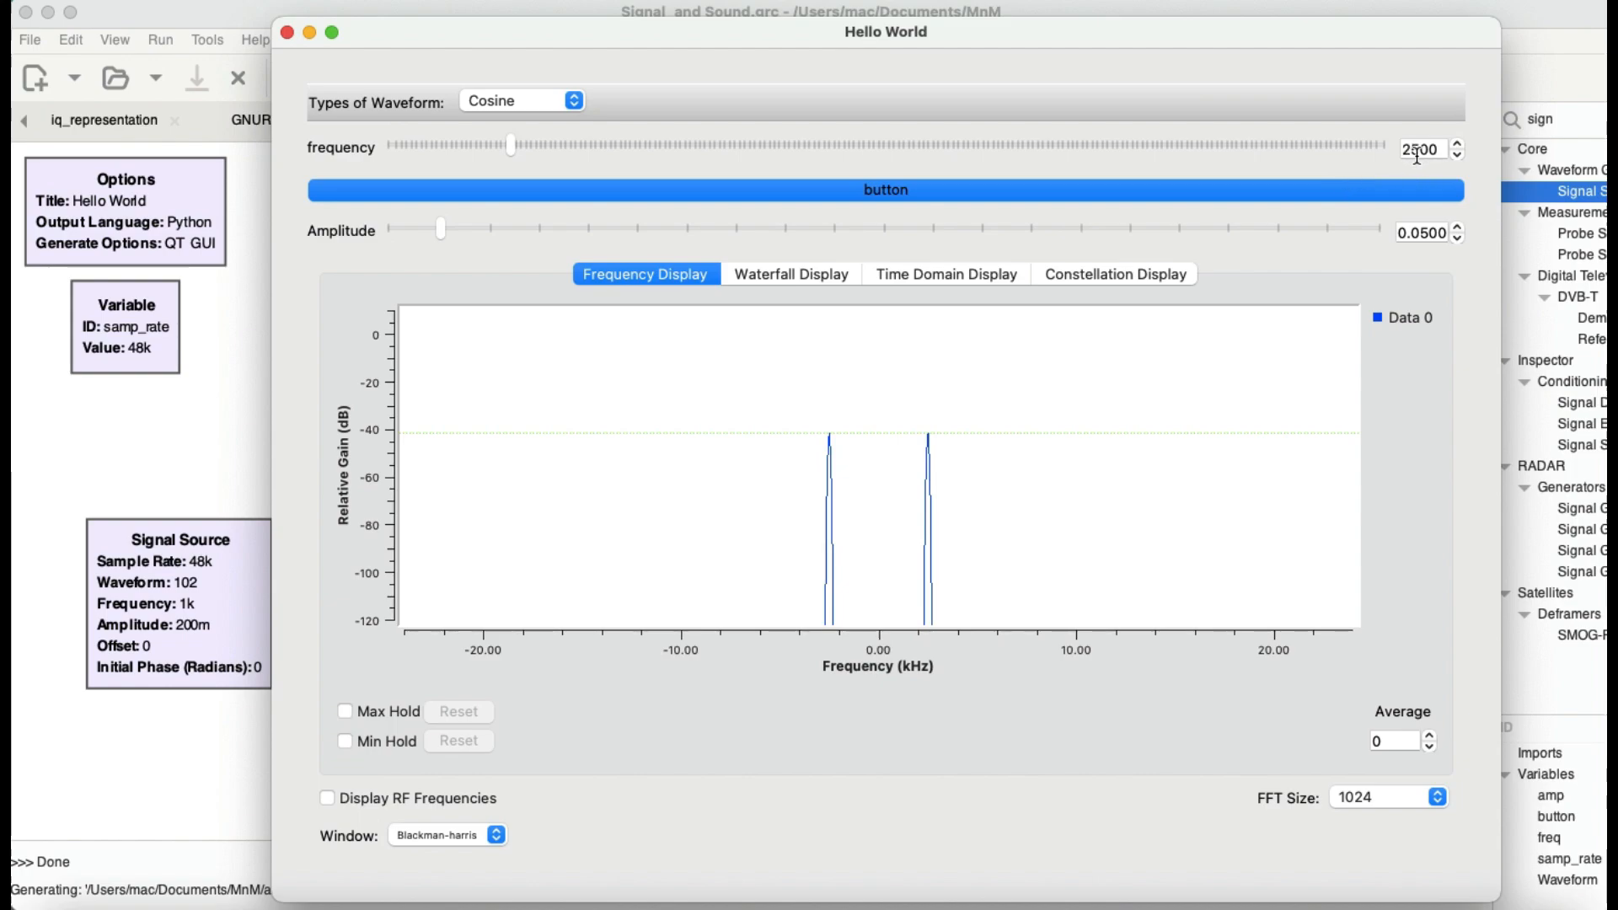
Step: Raise the cosine signal's frequency to 4500 in increments of 500
left_click(1457, 143)
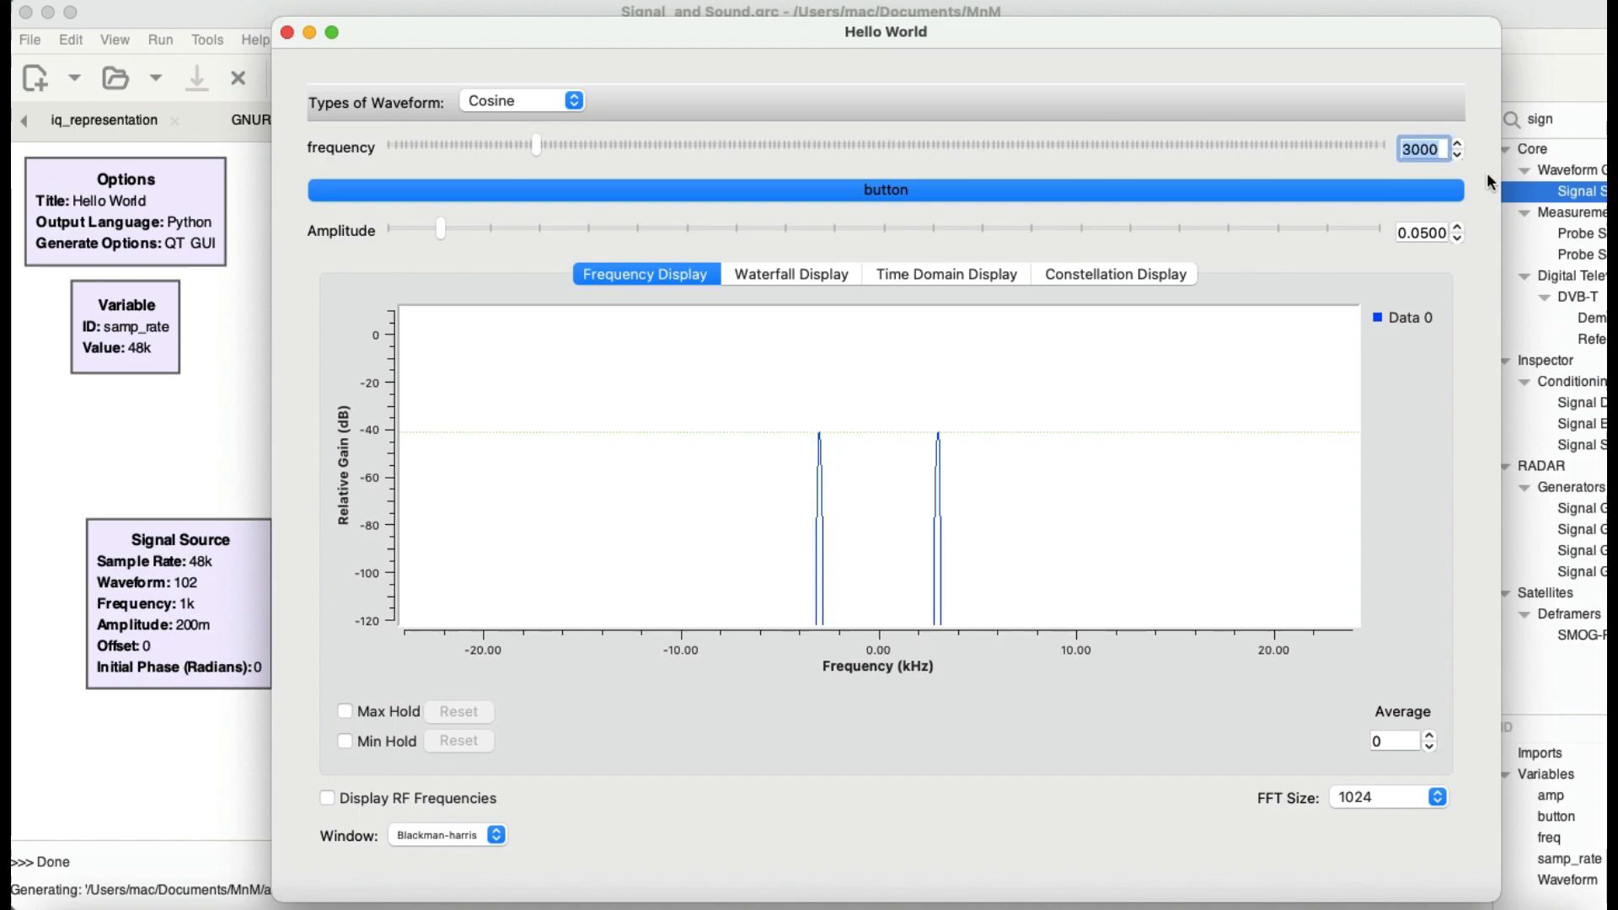
left_click(1457, 143)
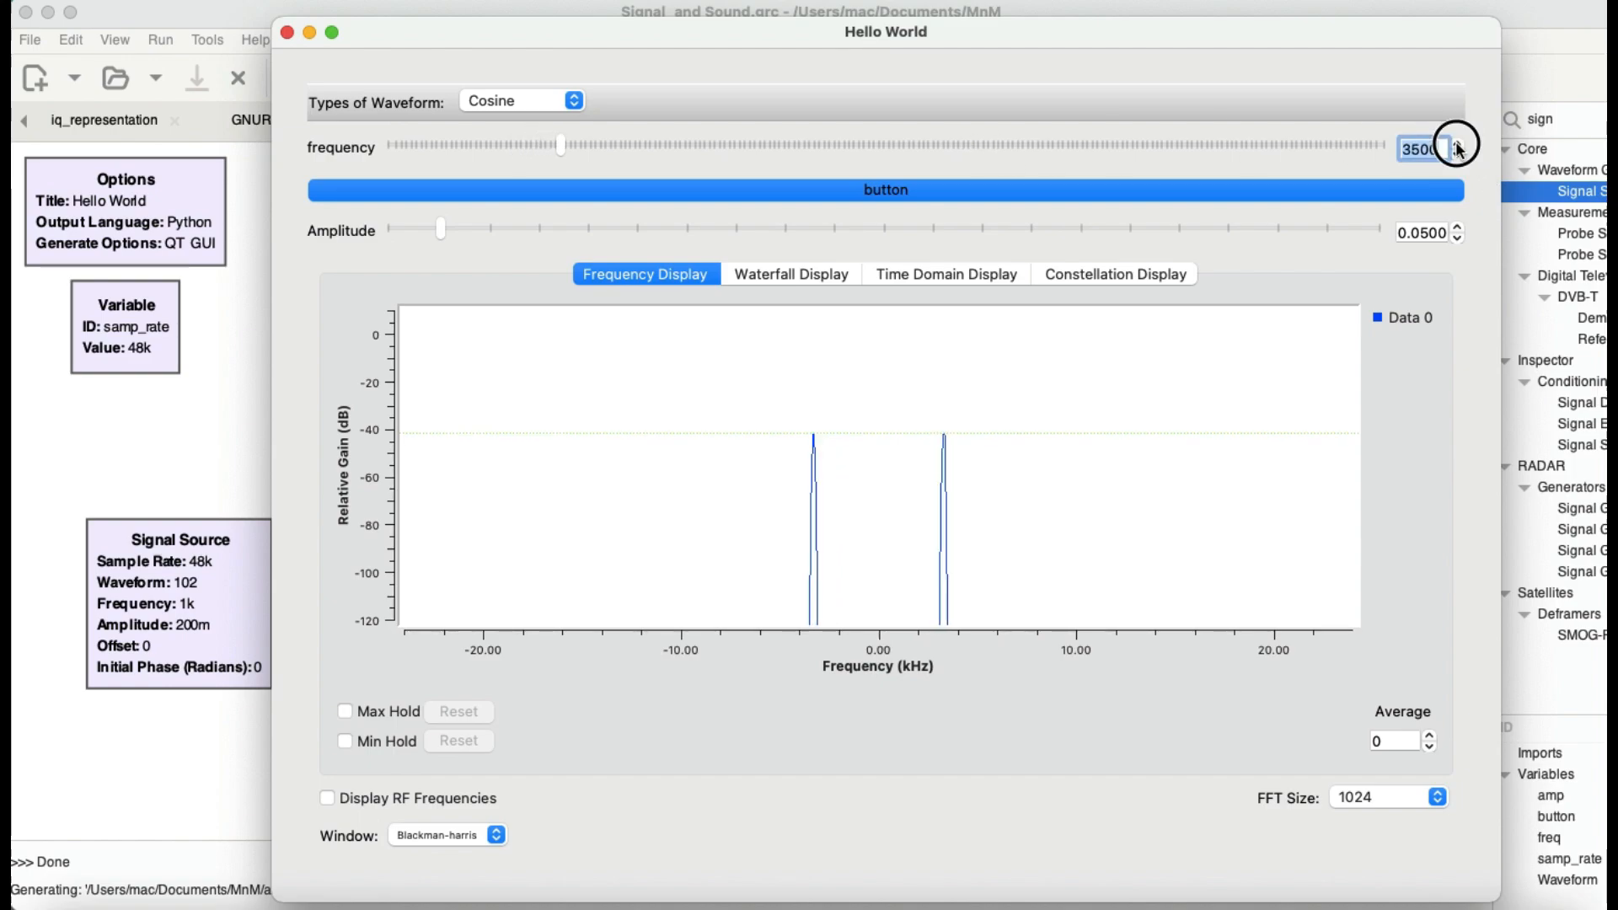
left_click(1457, 143)
left_click(1457, 143)
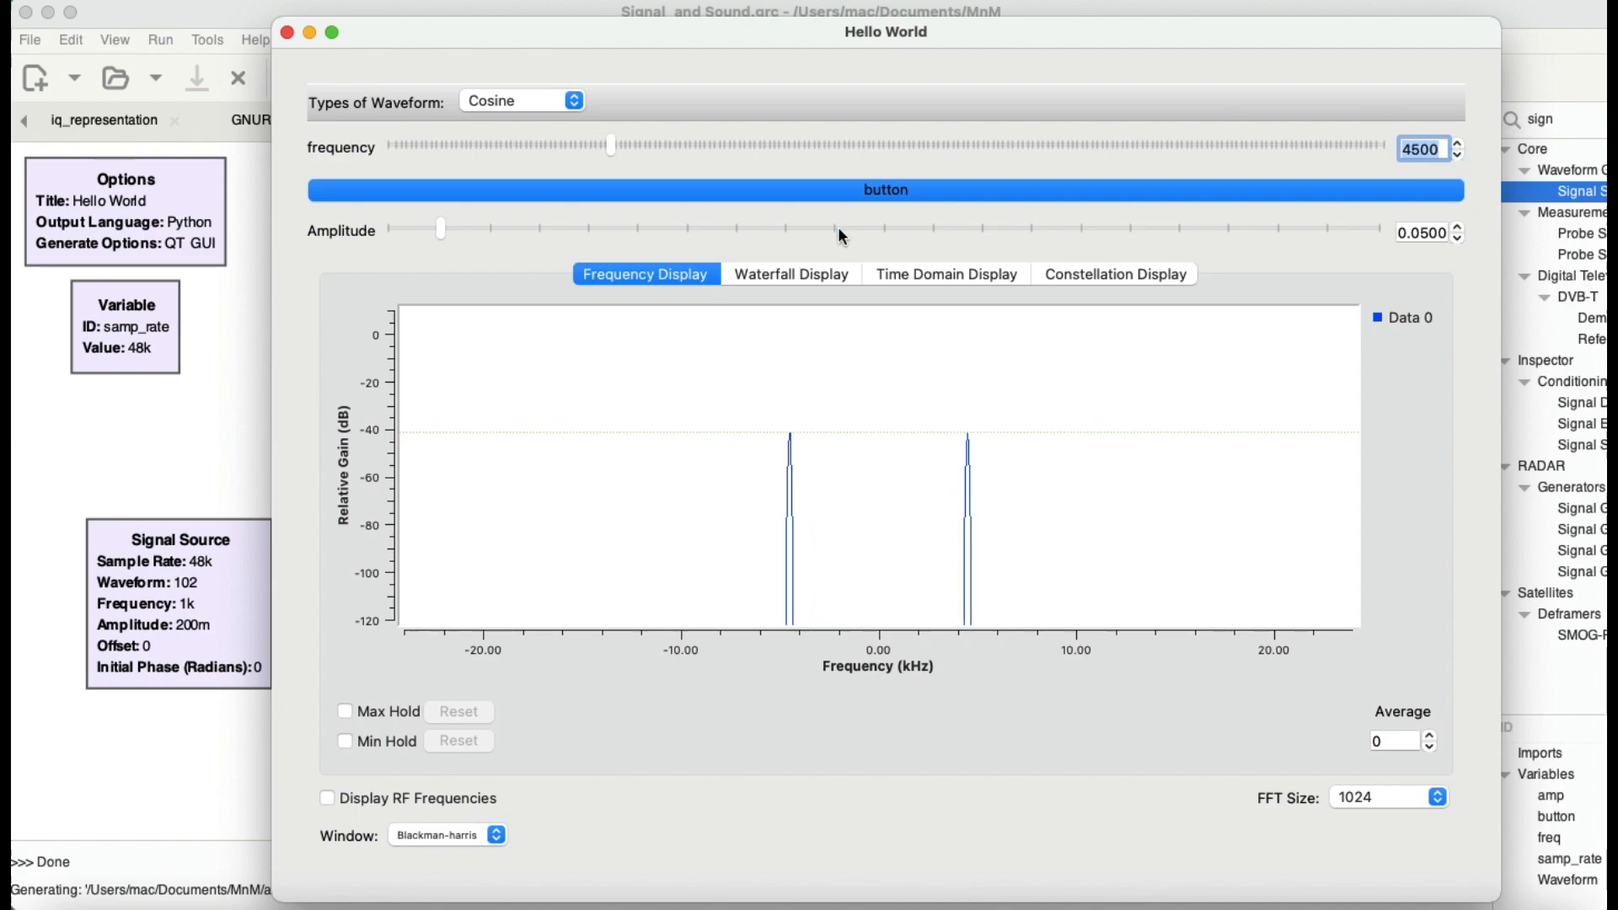
Step: View the signal in the waterfall and time domain displays, and raise the amplitude to 0.2
left_click(795, 273)
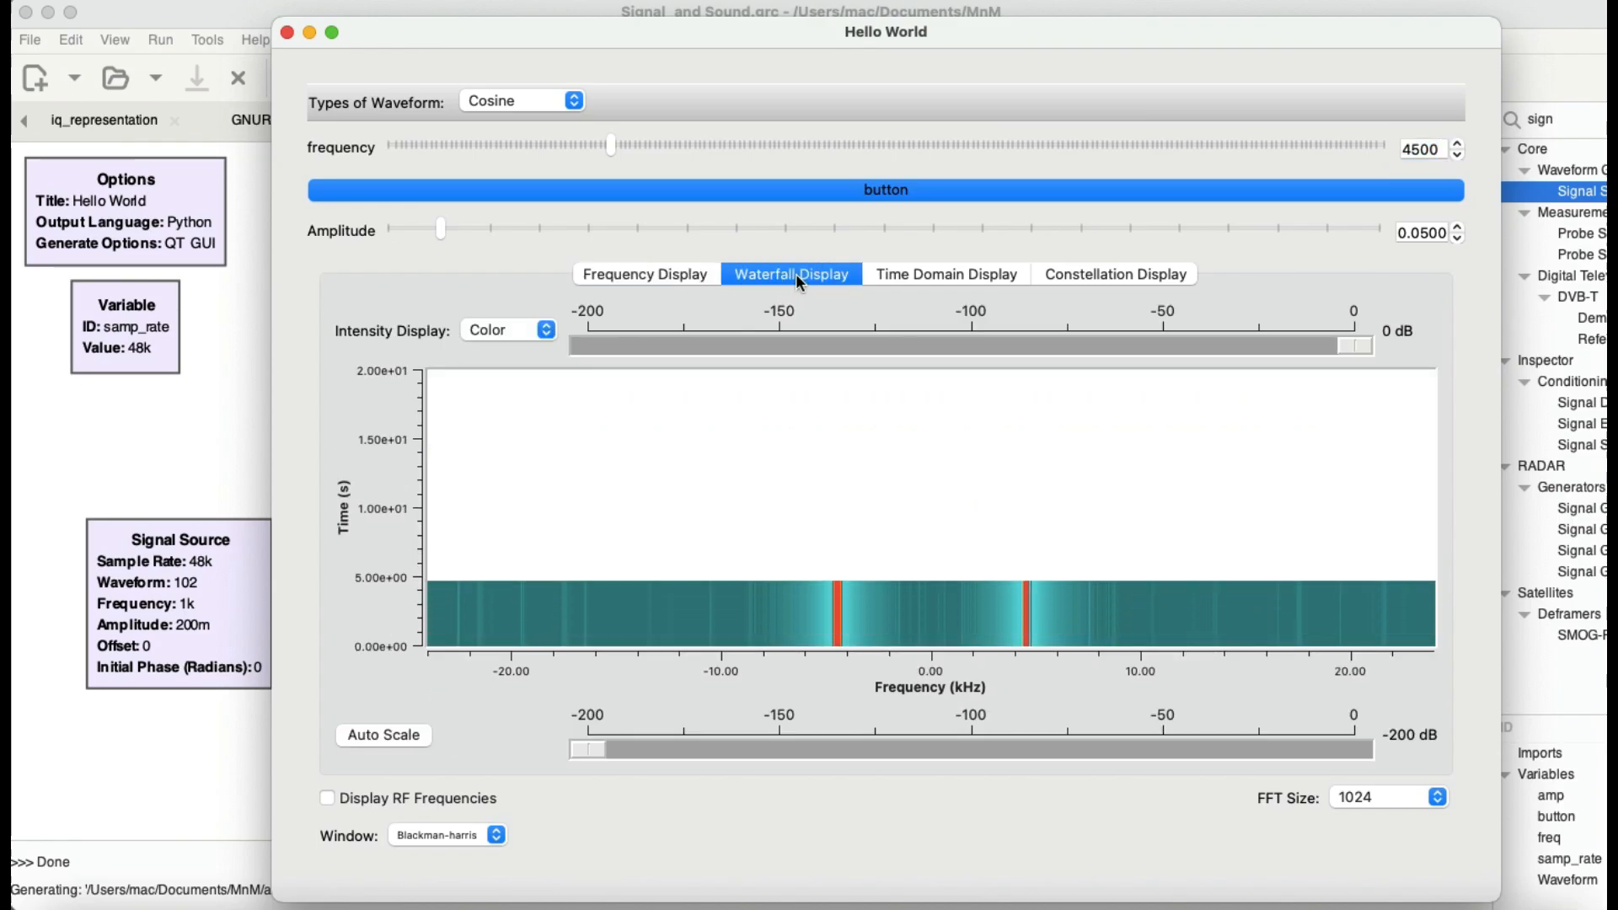
left_click(942, 280)
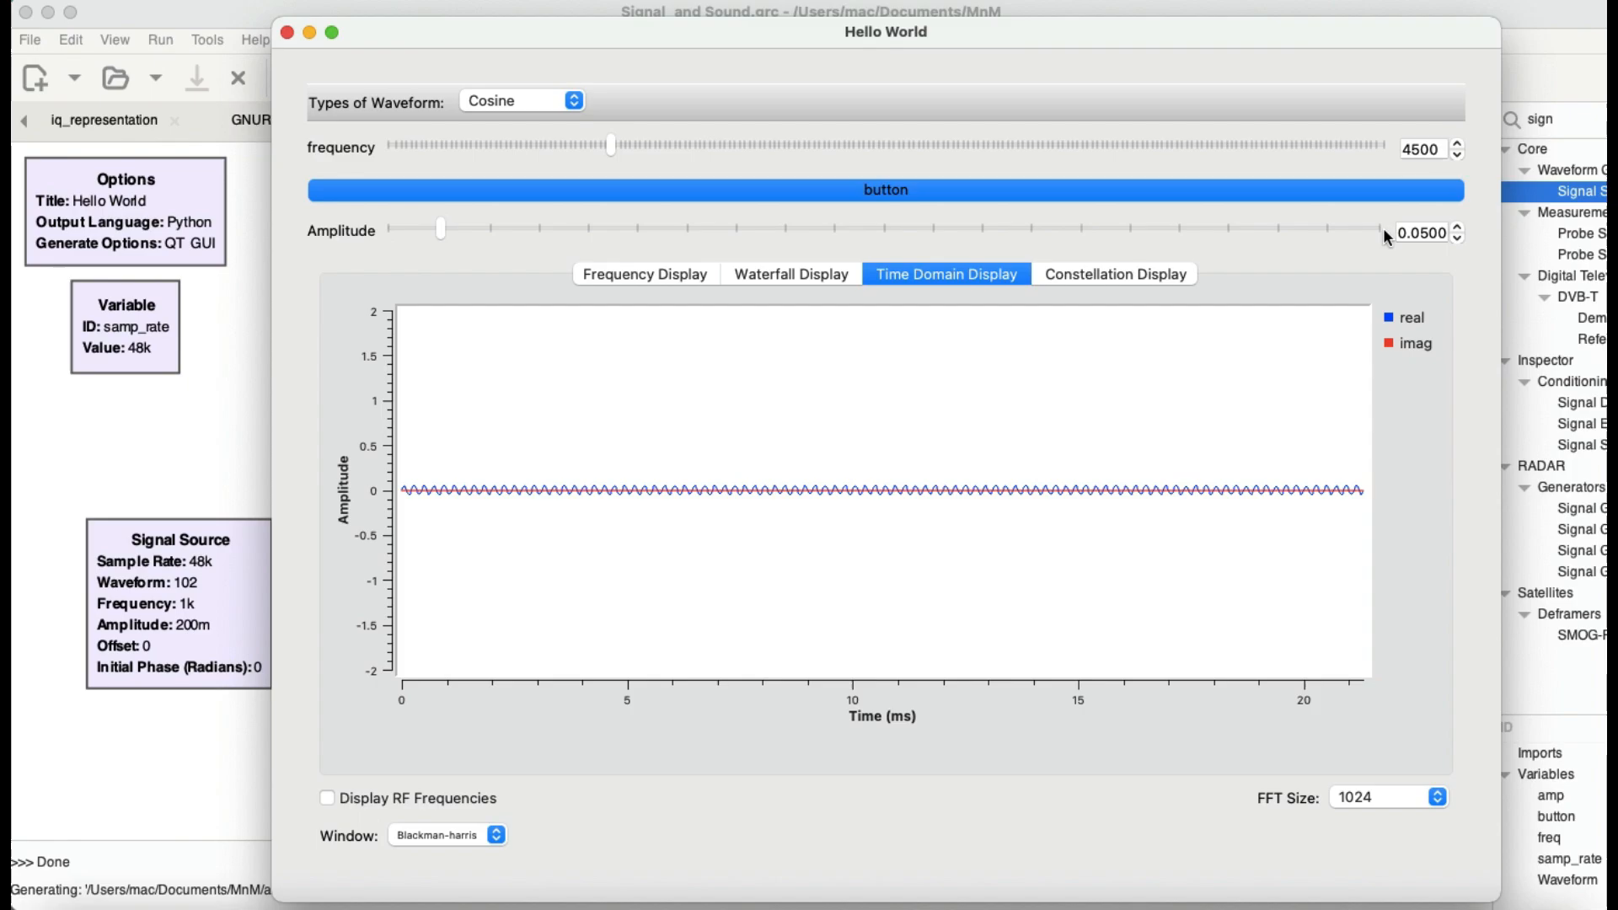
left_click_drag(441, 226, 589, 229)
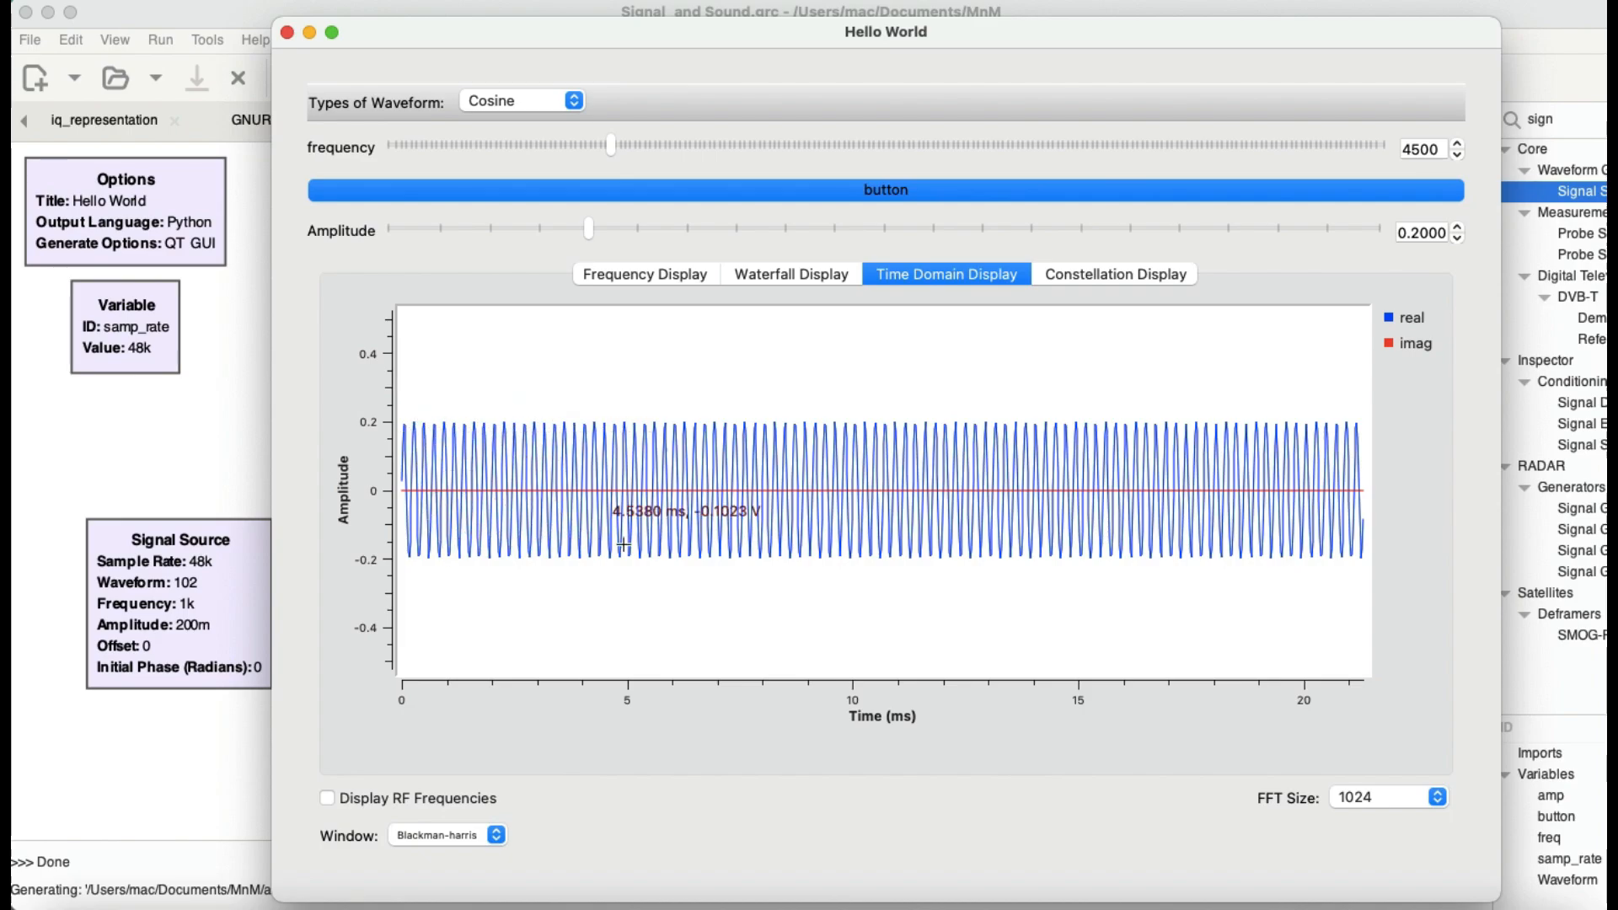
Step: Show the constellation display and set the frequency to 1000
left_click(1107, 275)
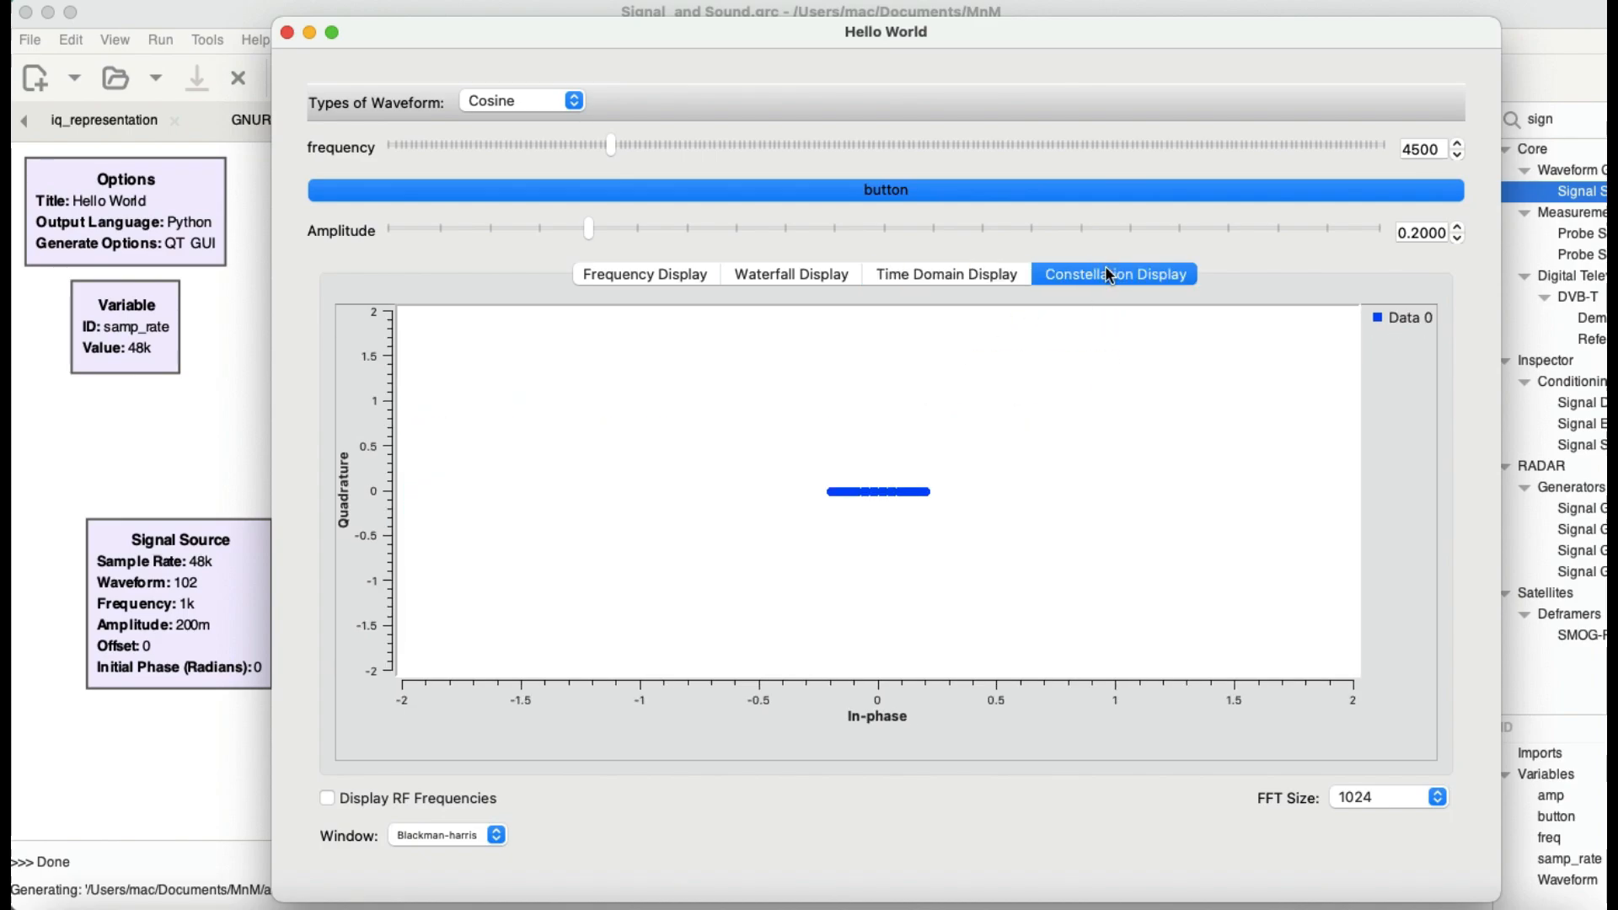
mouse_move(433, 29)
left_mouse_down()
mouse_move(997, 51)
mouse_move(439, 53)
left_mouse_up()
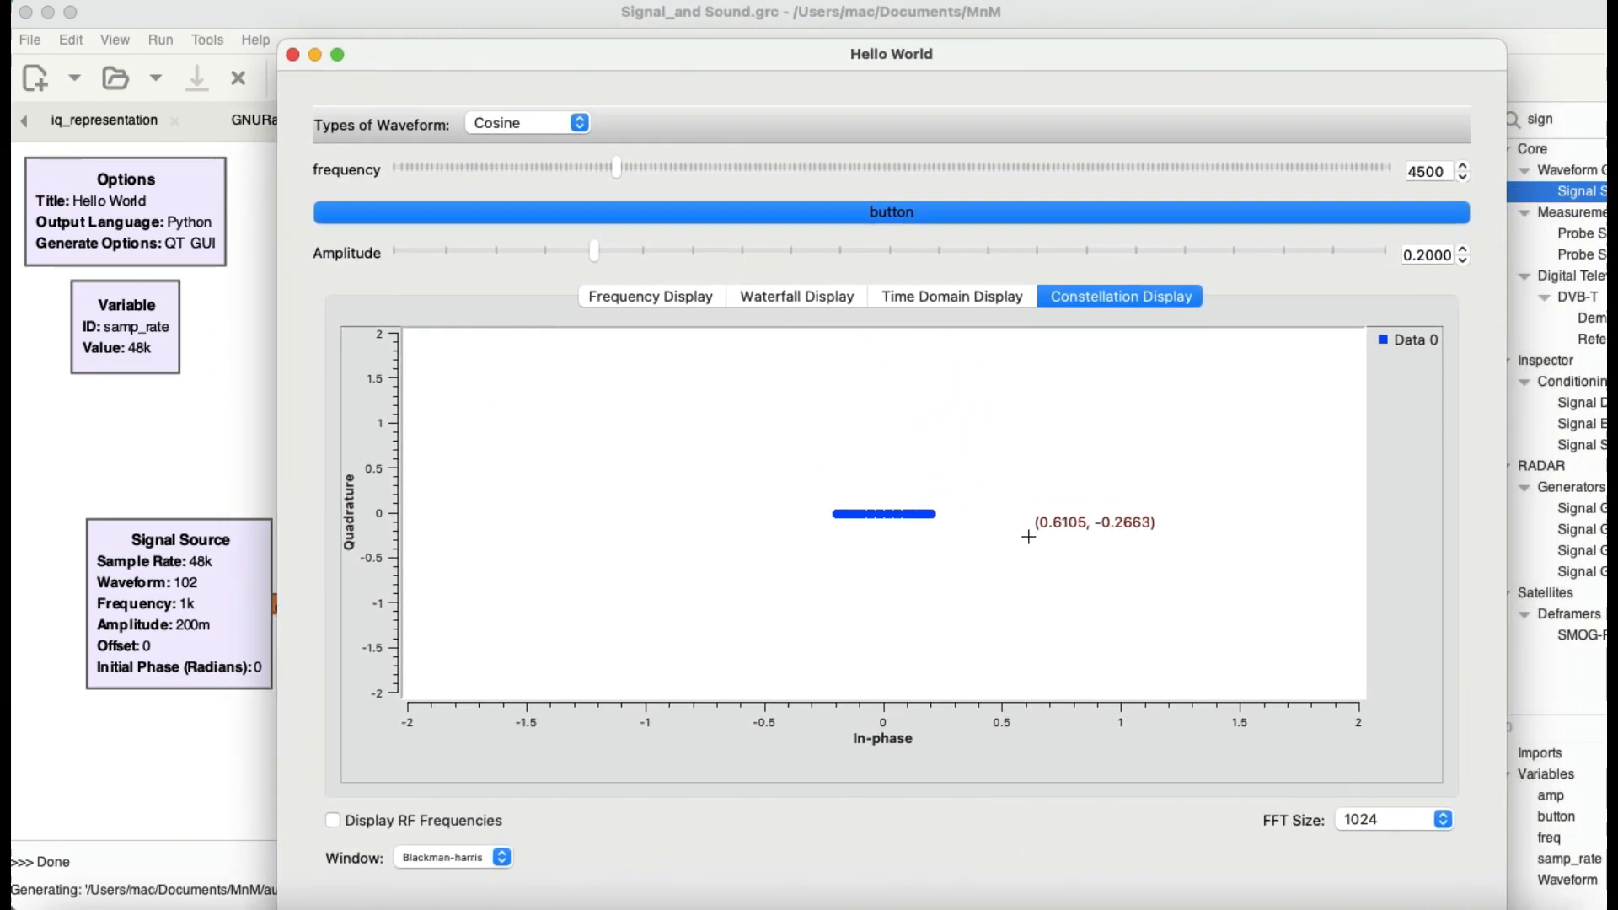
double_click(1424, 172)
type("100")
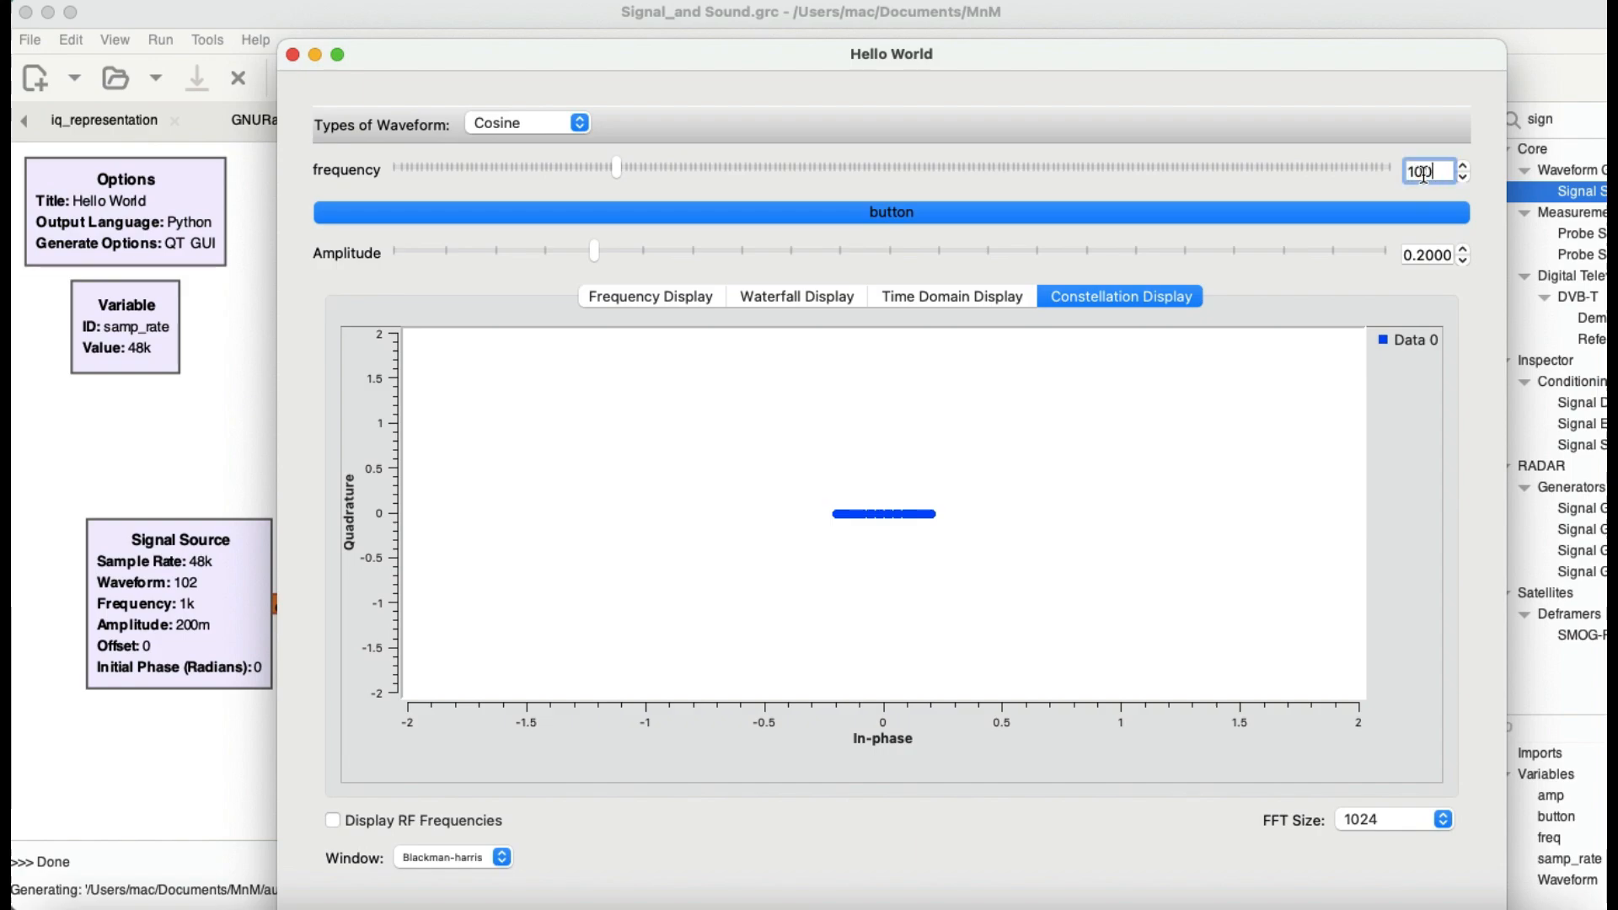
type("0")
key("Return")
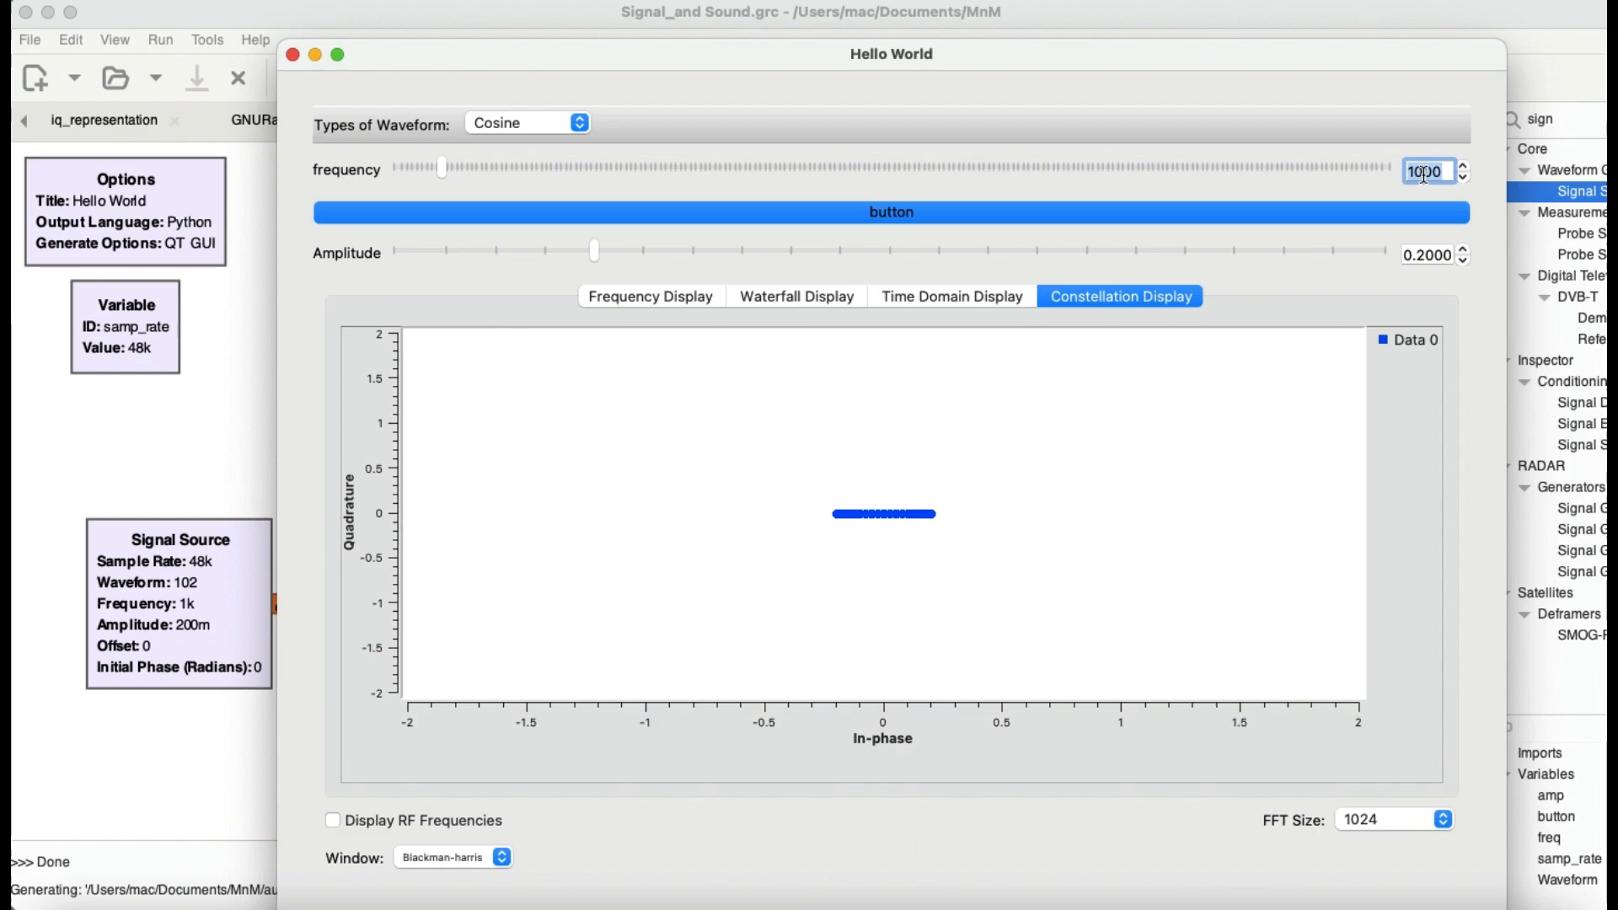
Step: Examine the 1000 Hz cosine signal in the frequency, waterfall, time domain and constellation displays, ending on the frequency display
left_click(620, 297)
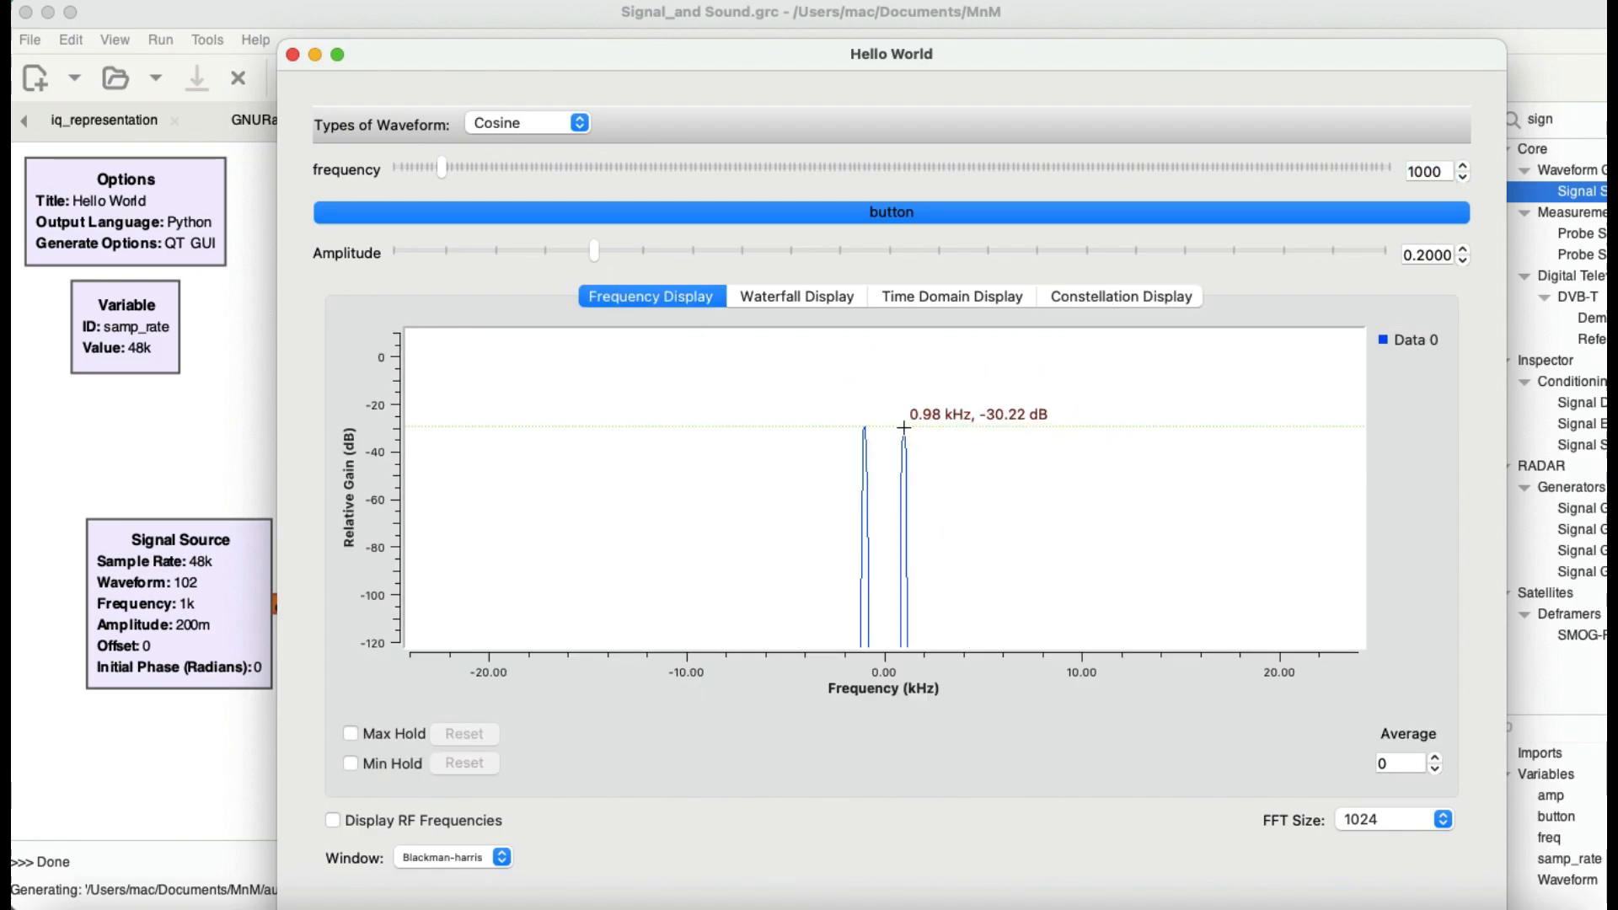
left_click(802, 297)
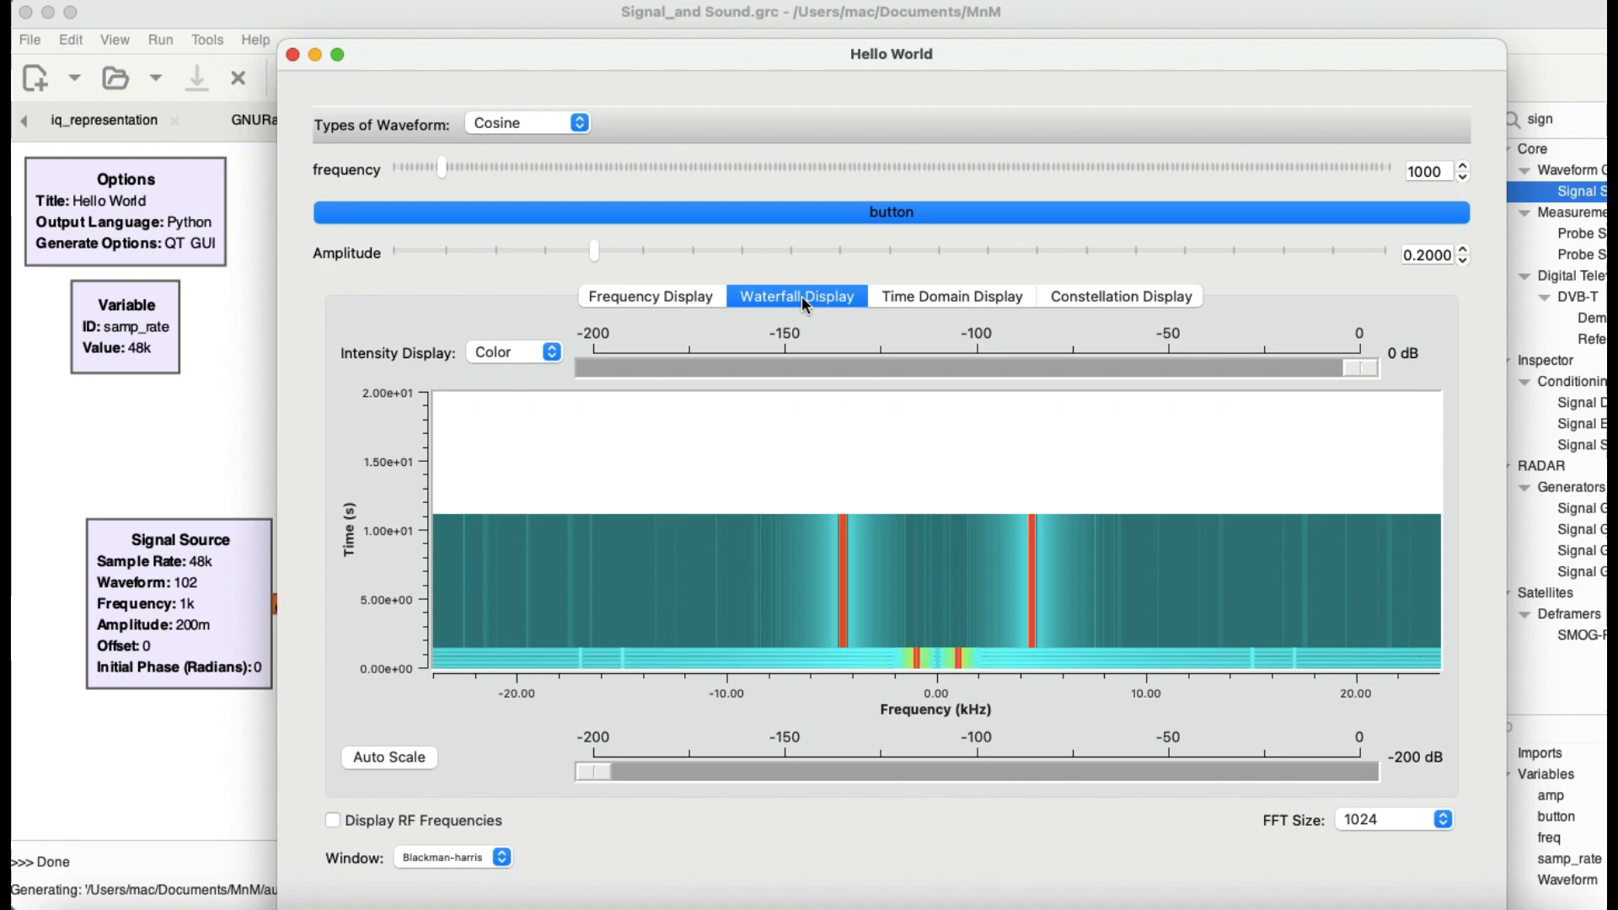
left_click(973, 300)
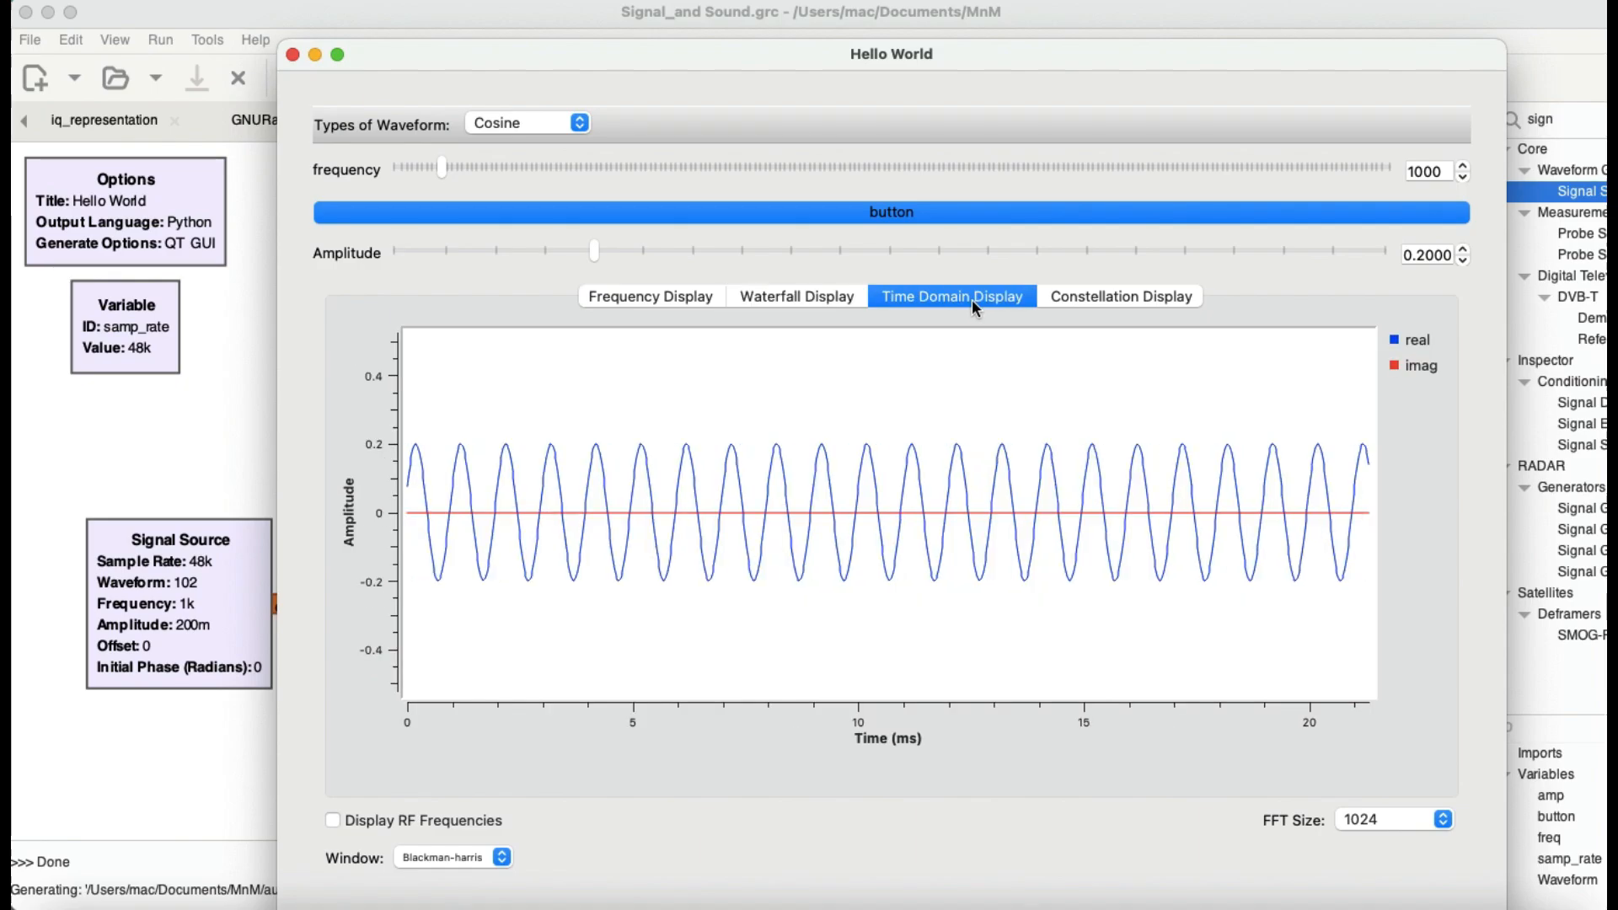
left_click(1099, 300)
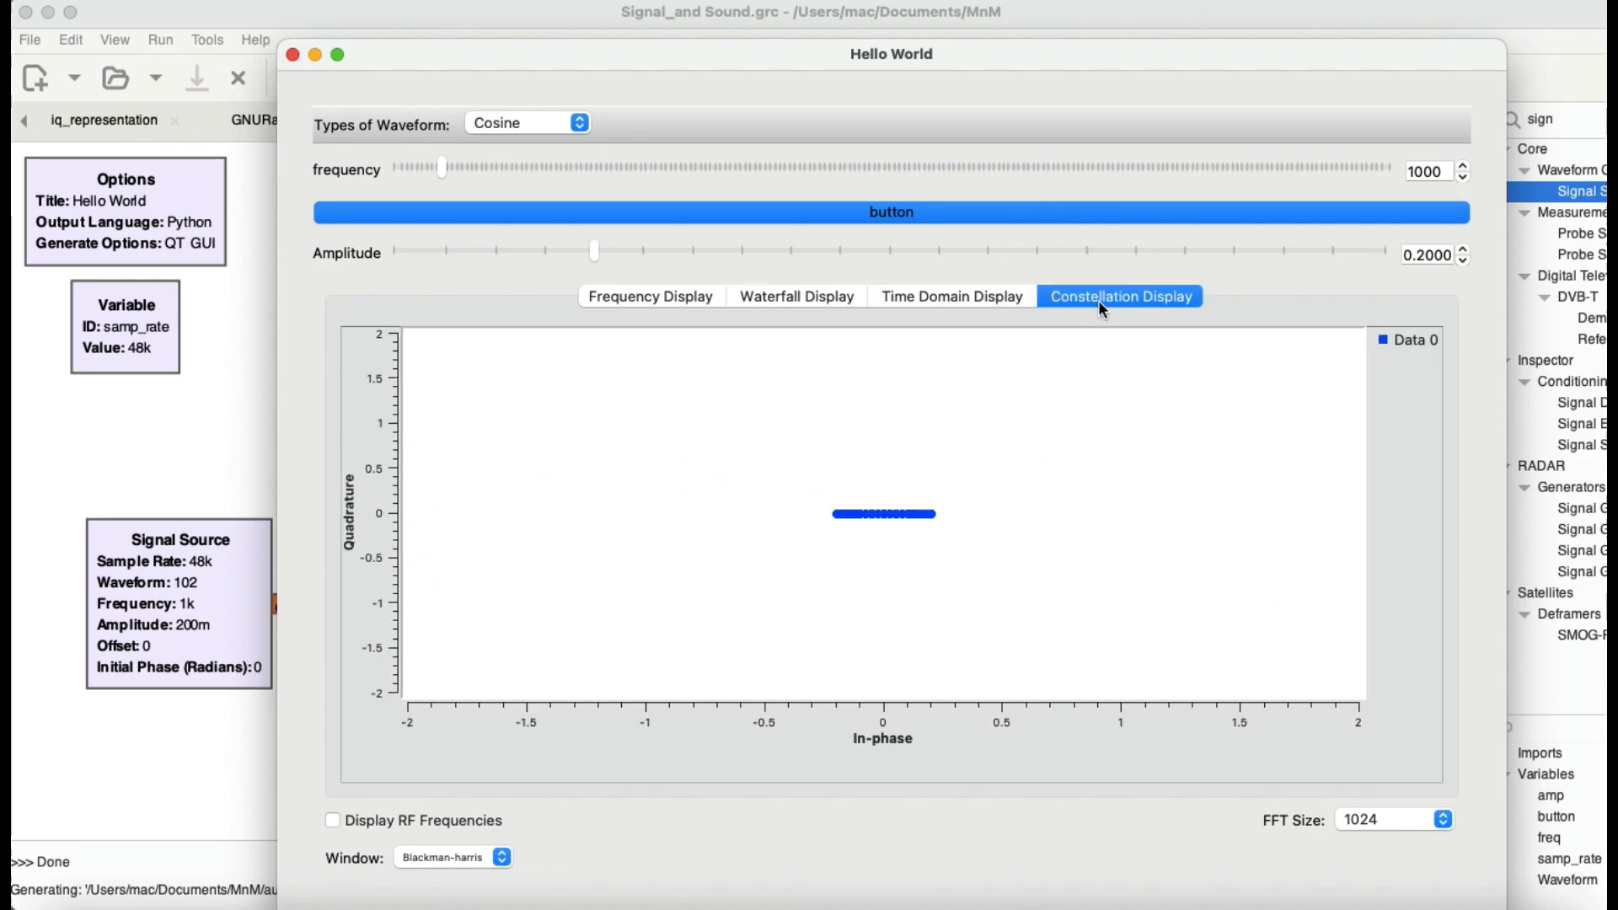
left_click(644, 301)
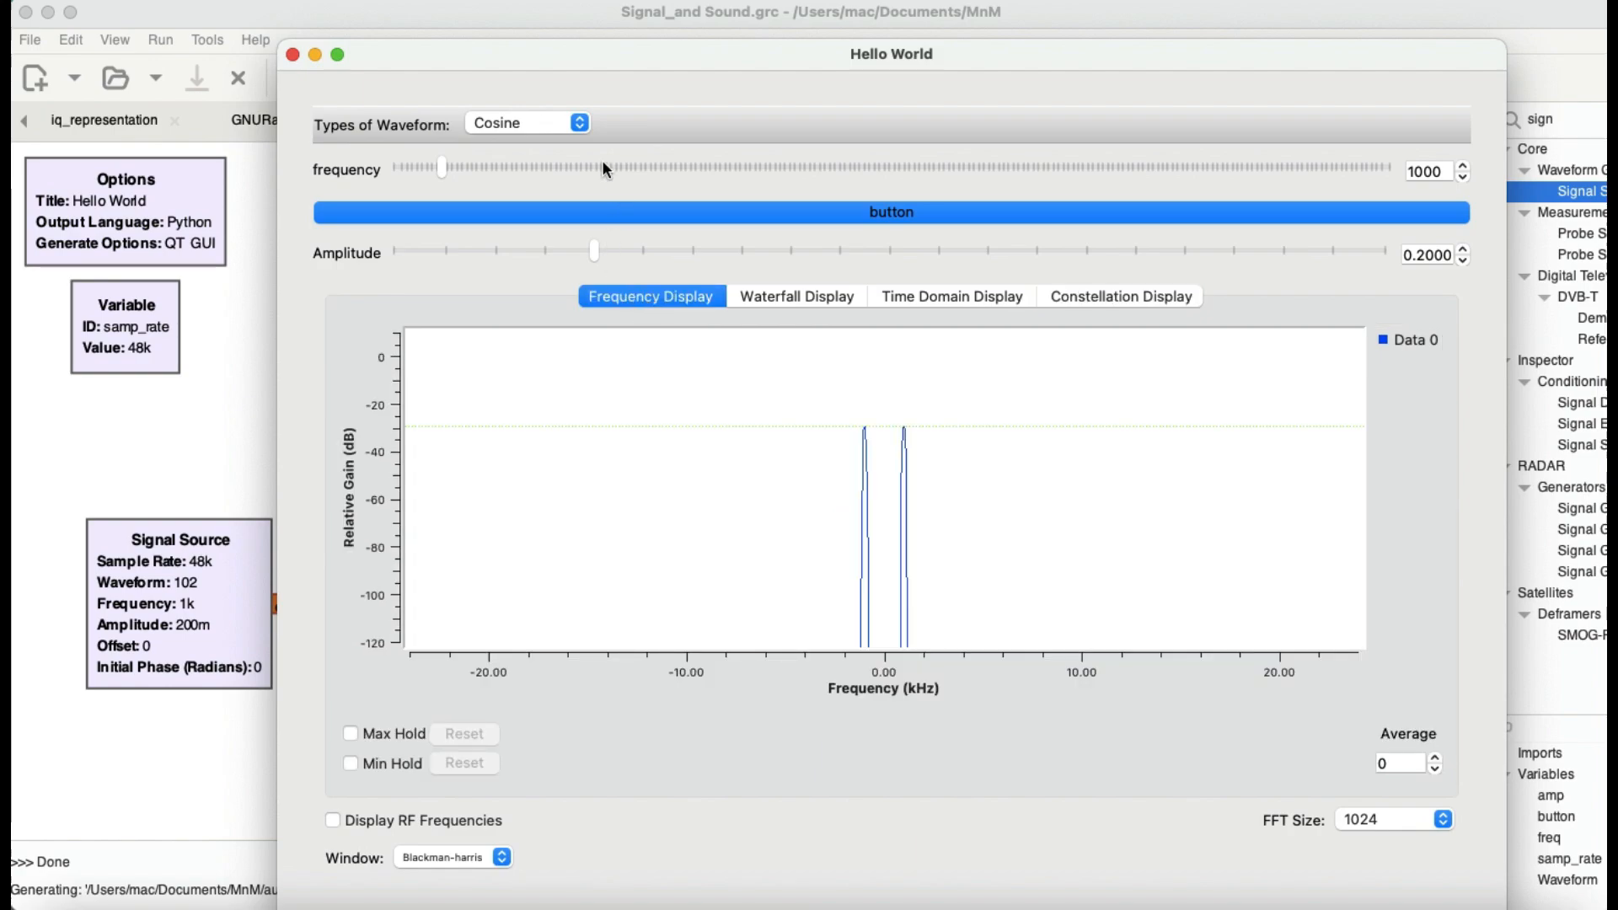
Step: Switch the waveform type to Sine to compare its spectrum, and change it to Rectangular
left_click(583, 124)
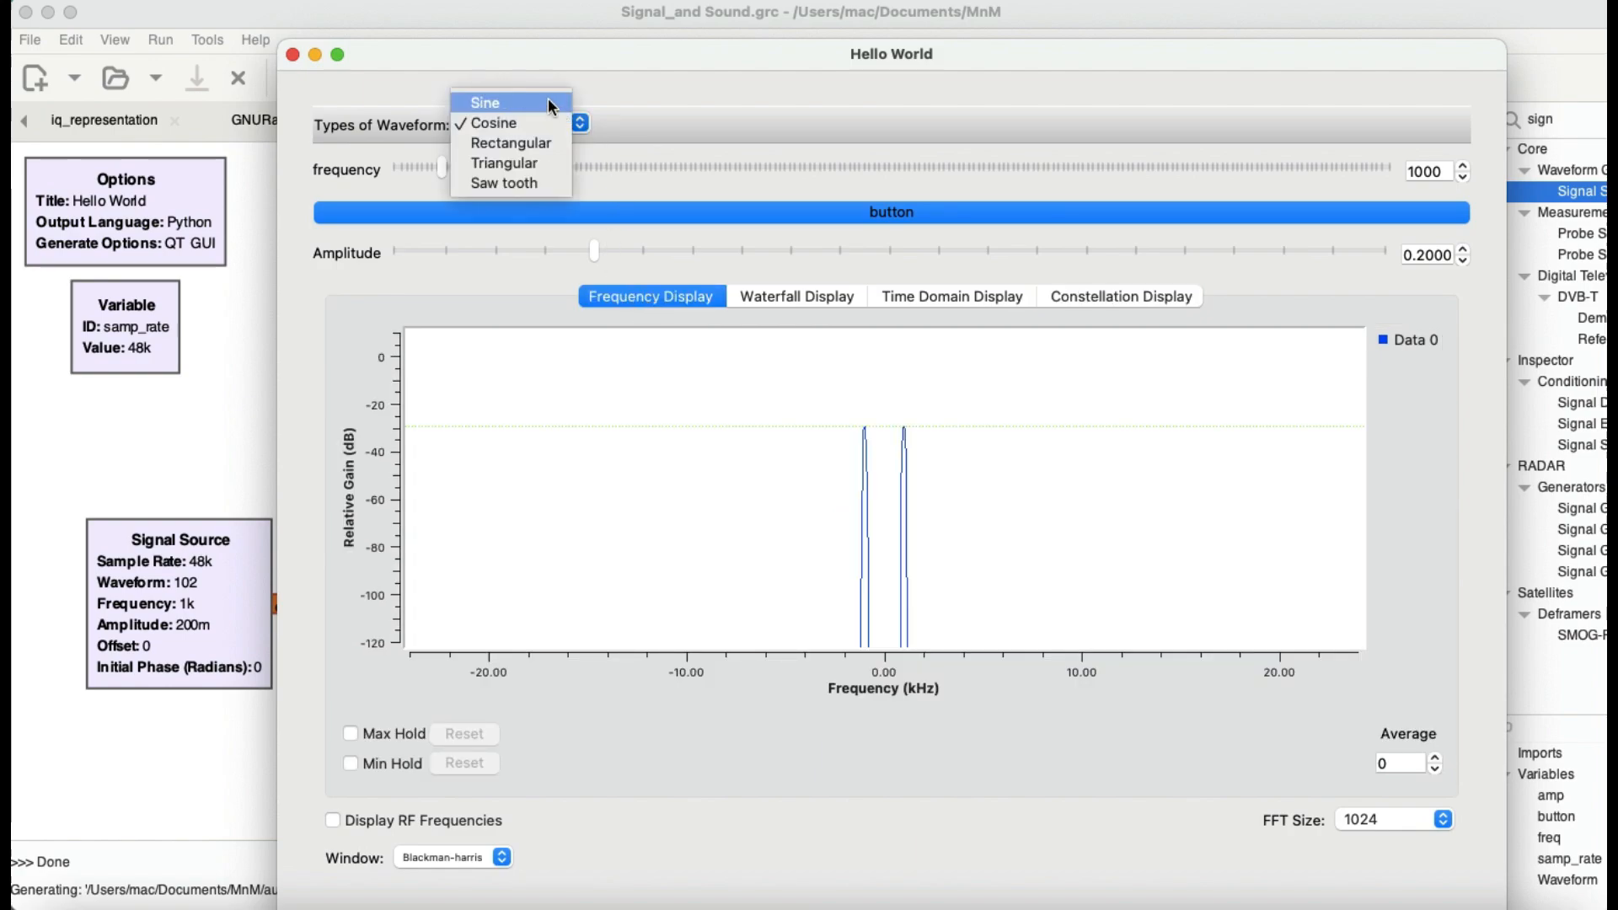
left_click(547, 102)
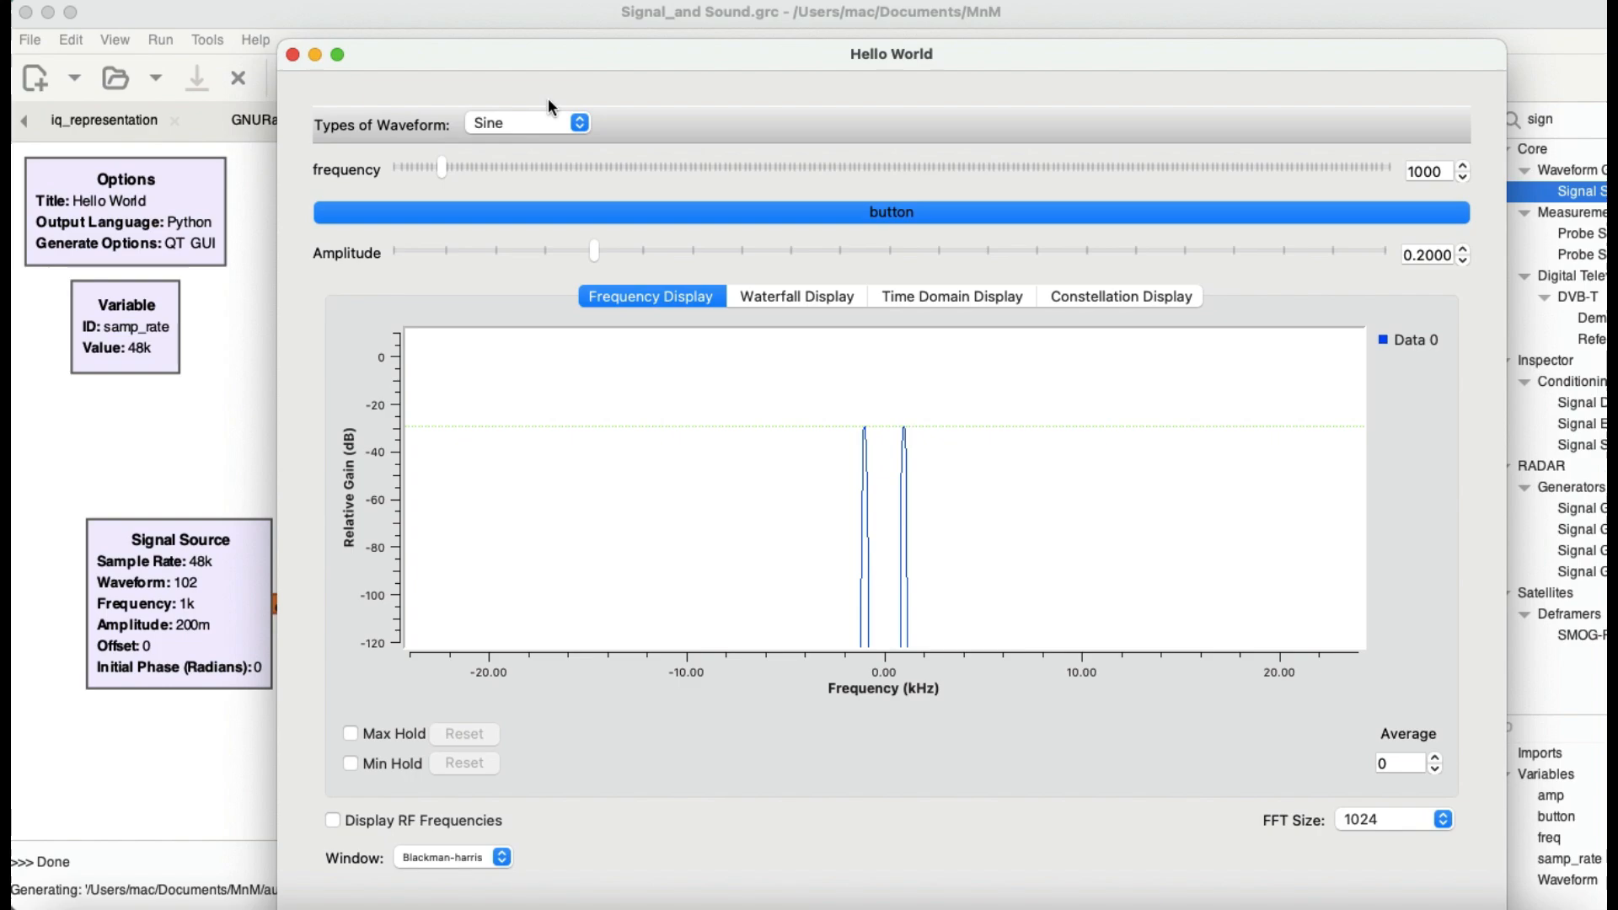
left_click(582, 124)
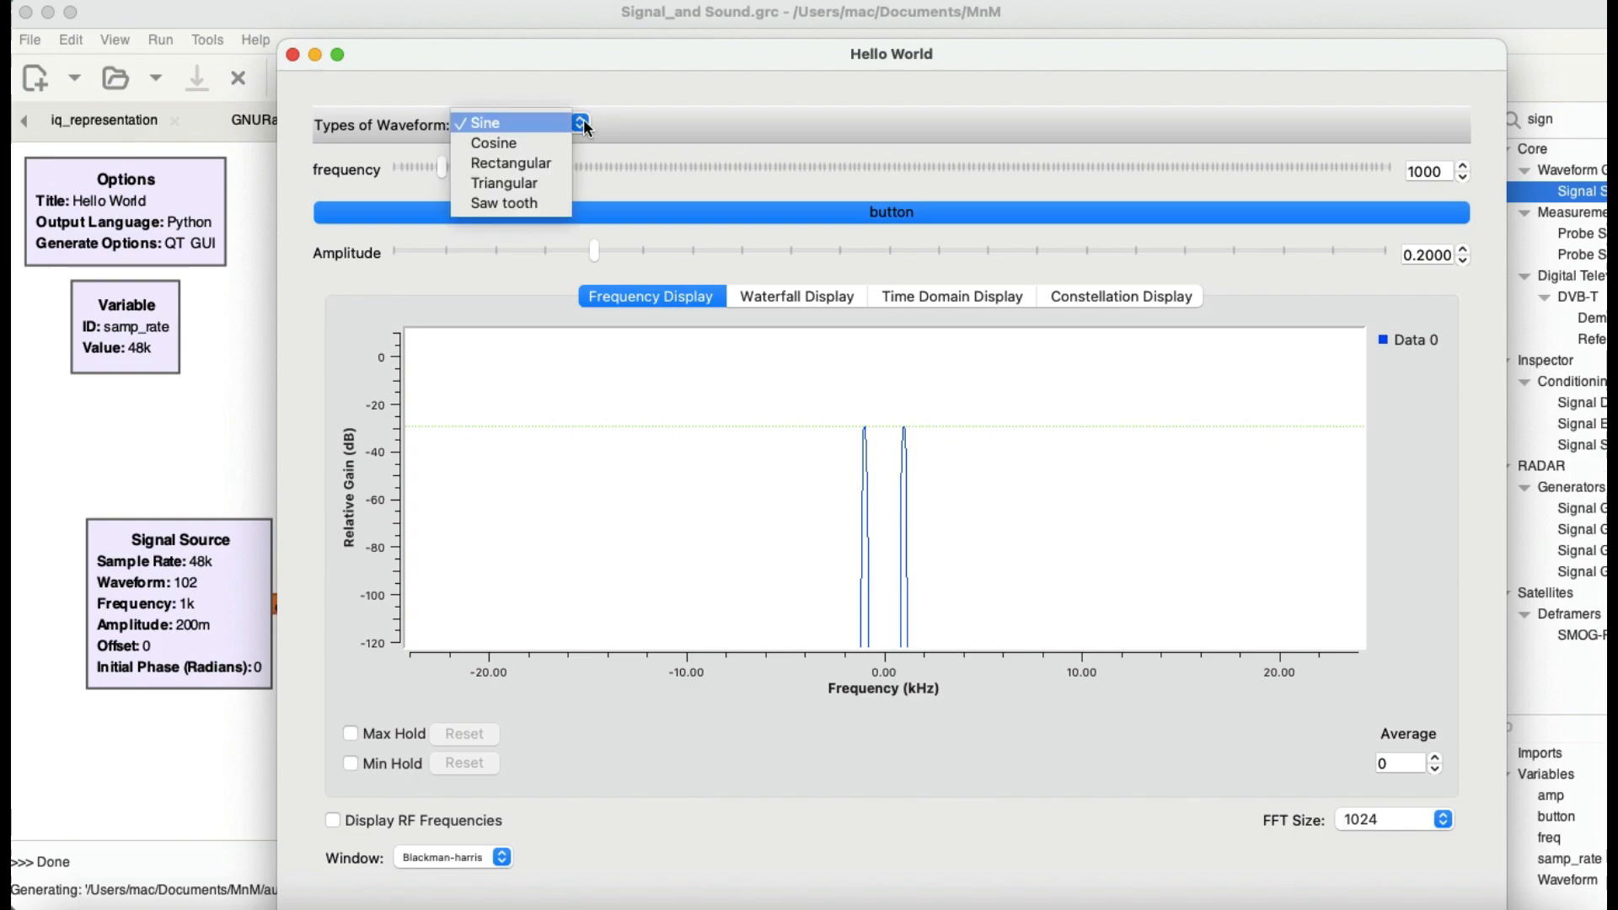
left_click(568, 164)
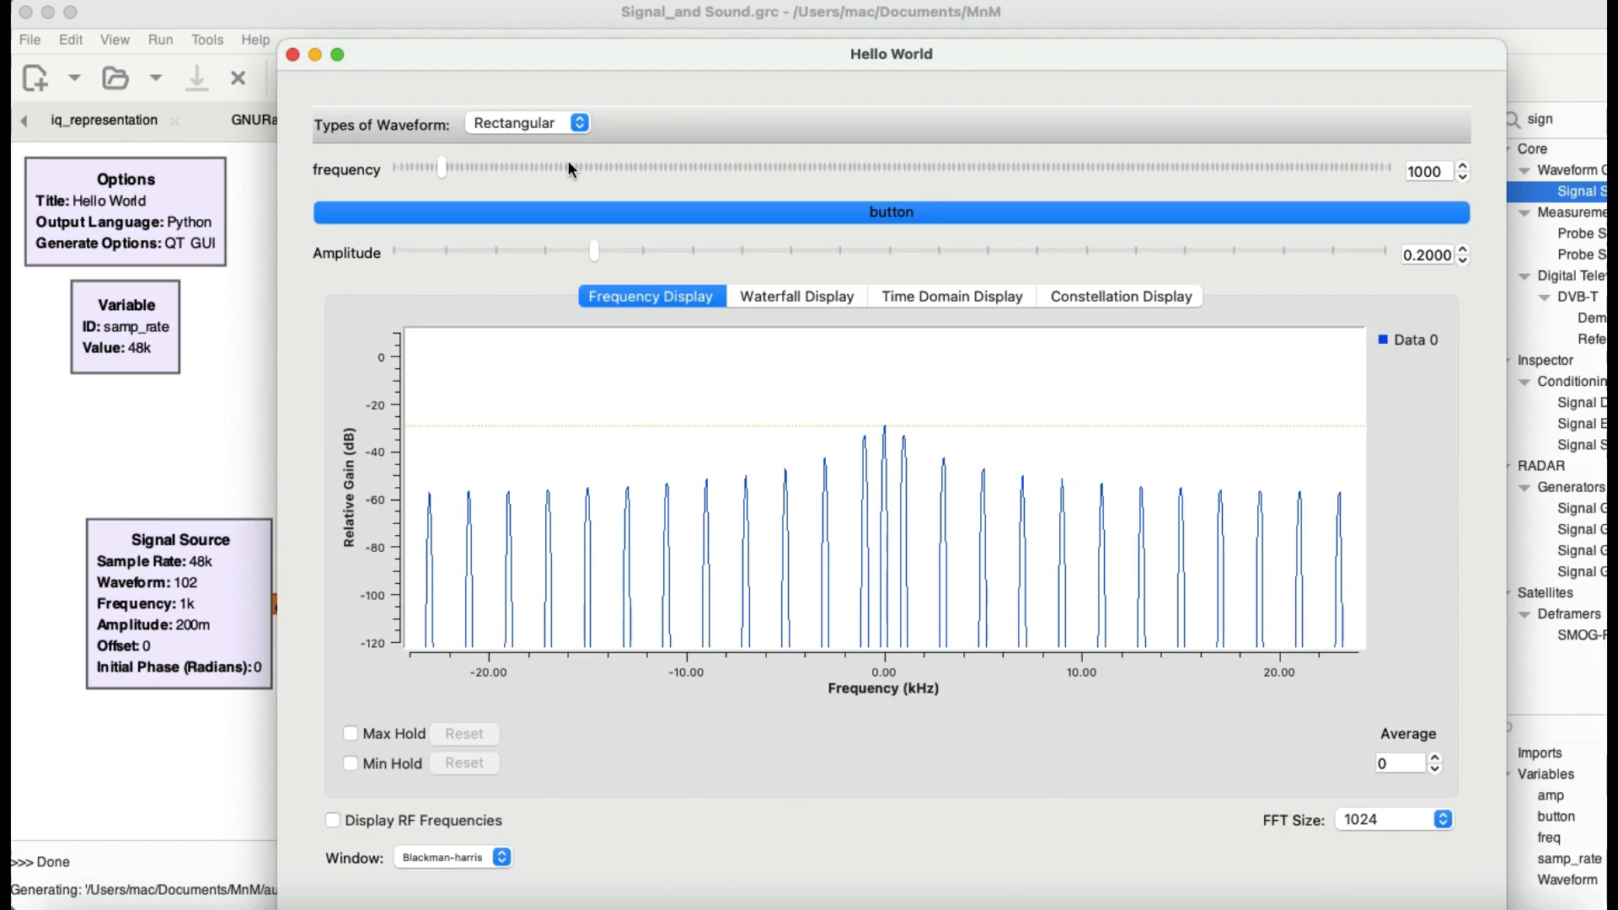
Step: Change the rectangular signal's frequency to 3600 and restore it to 1000
left_click(568, 162)
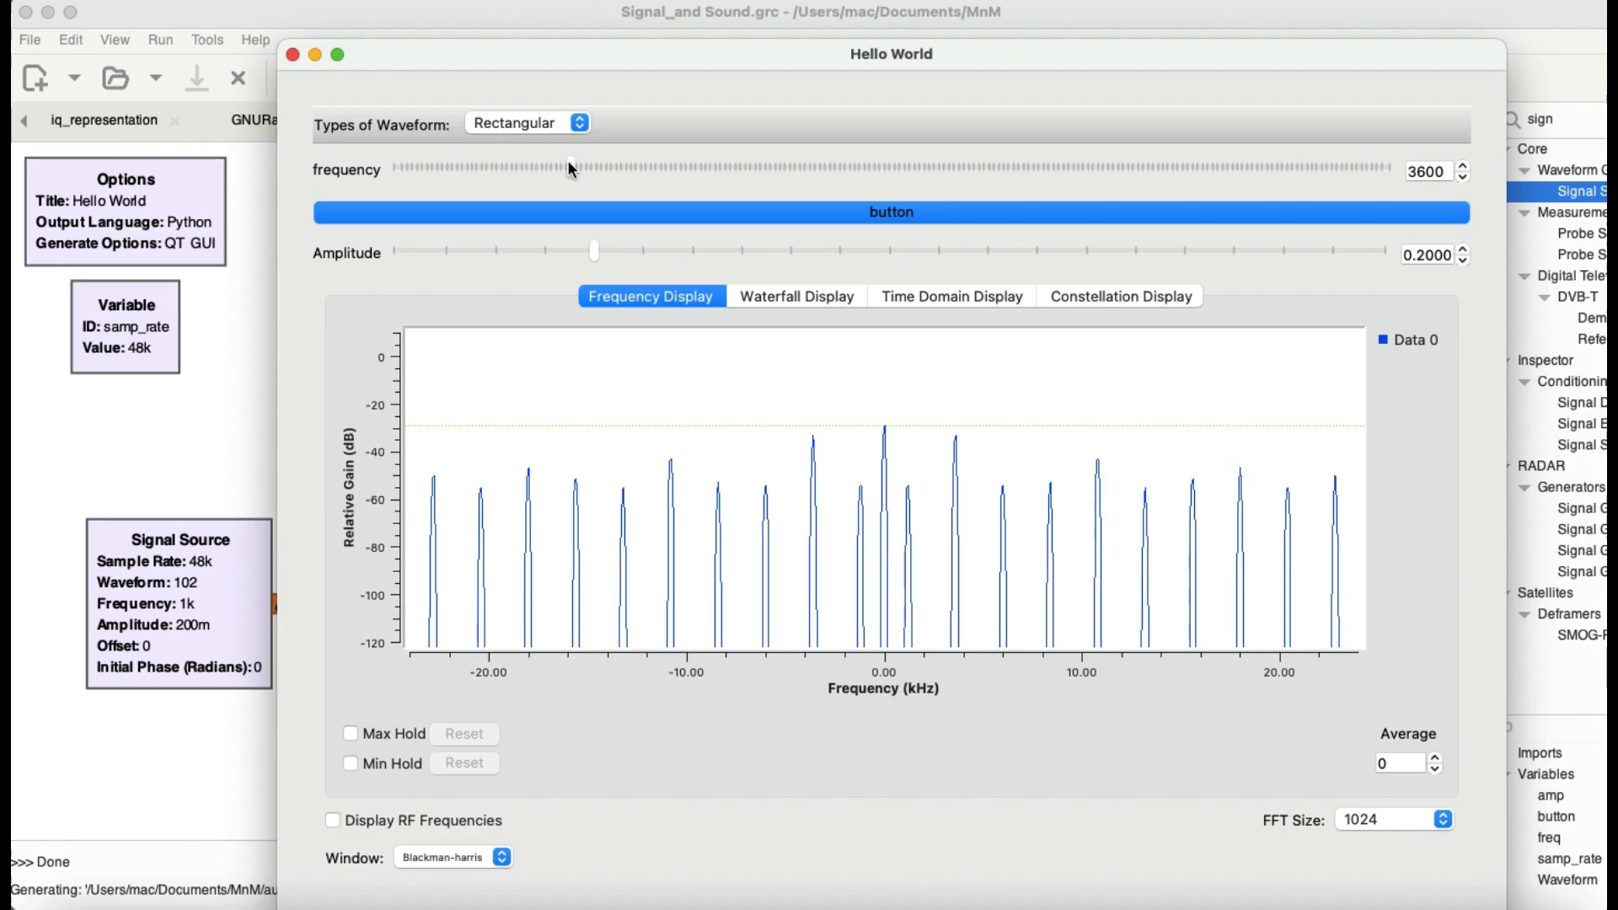
double_click(1430, 172)
type("1000")
key("Return")
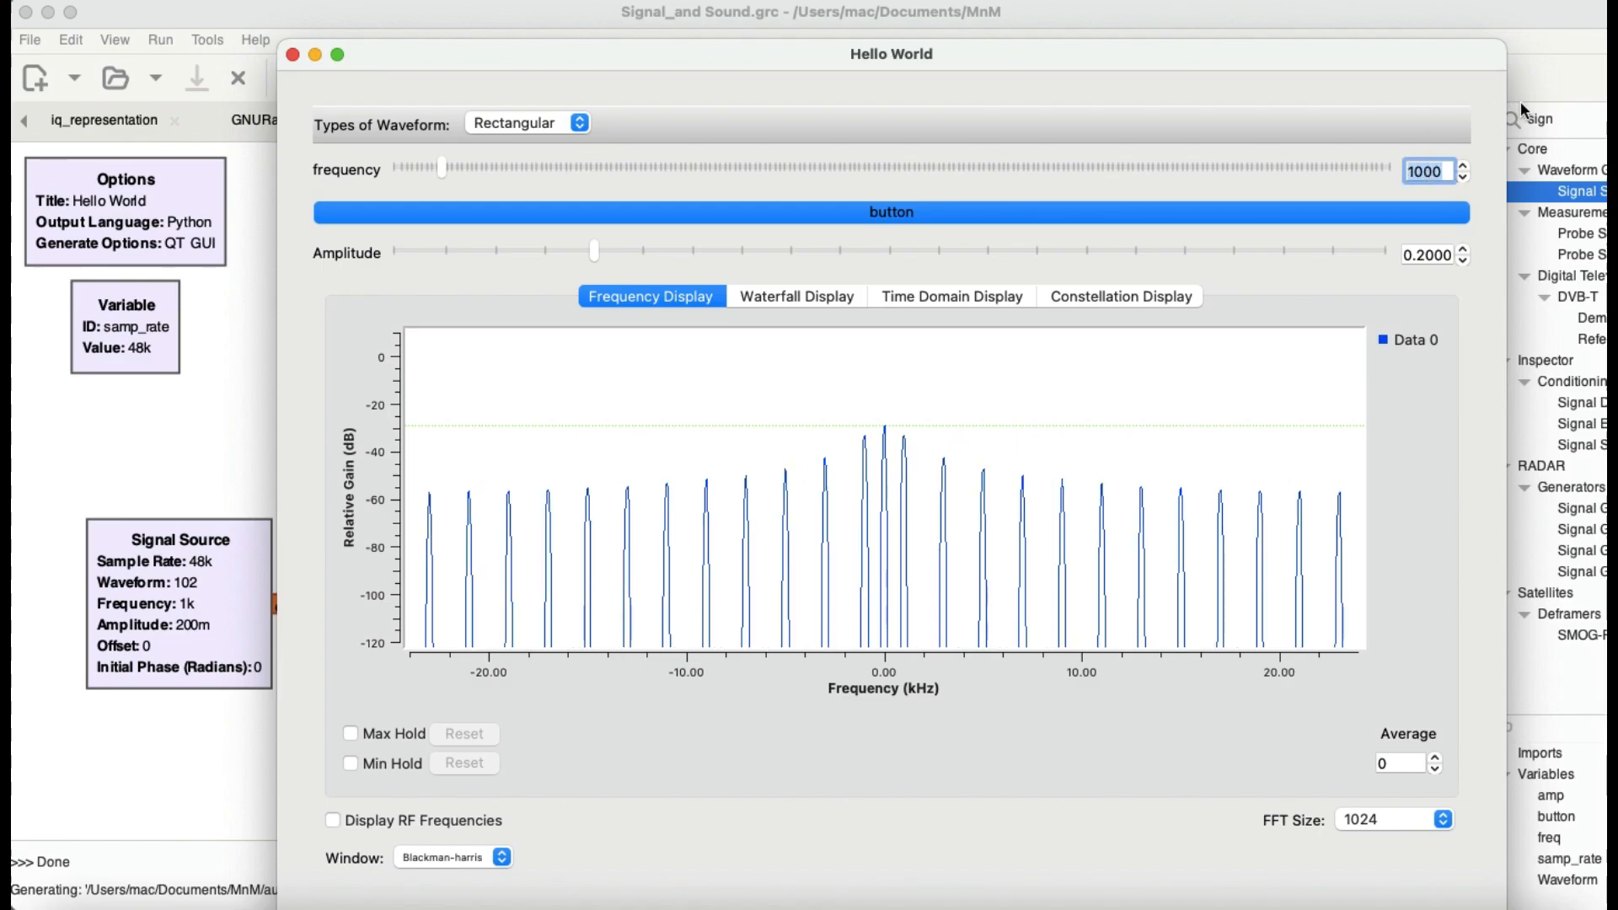
Step: Examine the rectangular signal in the waterfall, time domain and constellation displays, and return to the frequency display
left_click(816, 290)
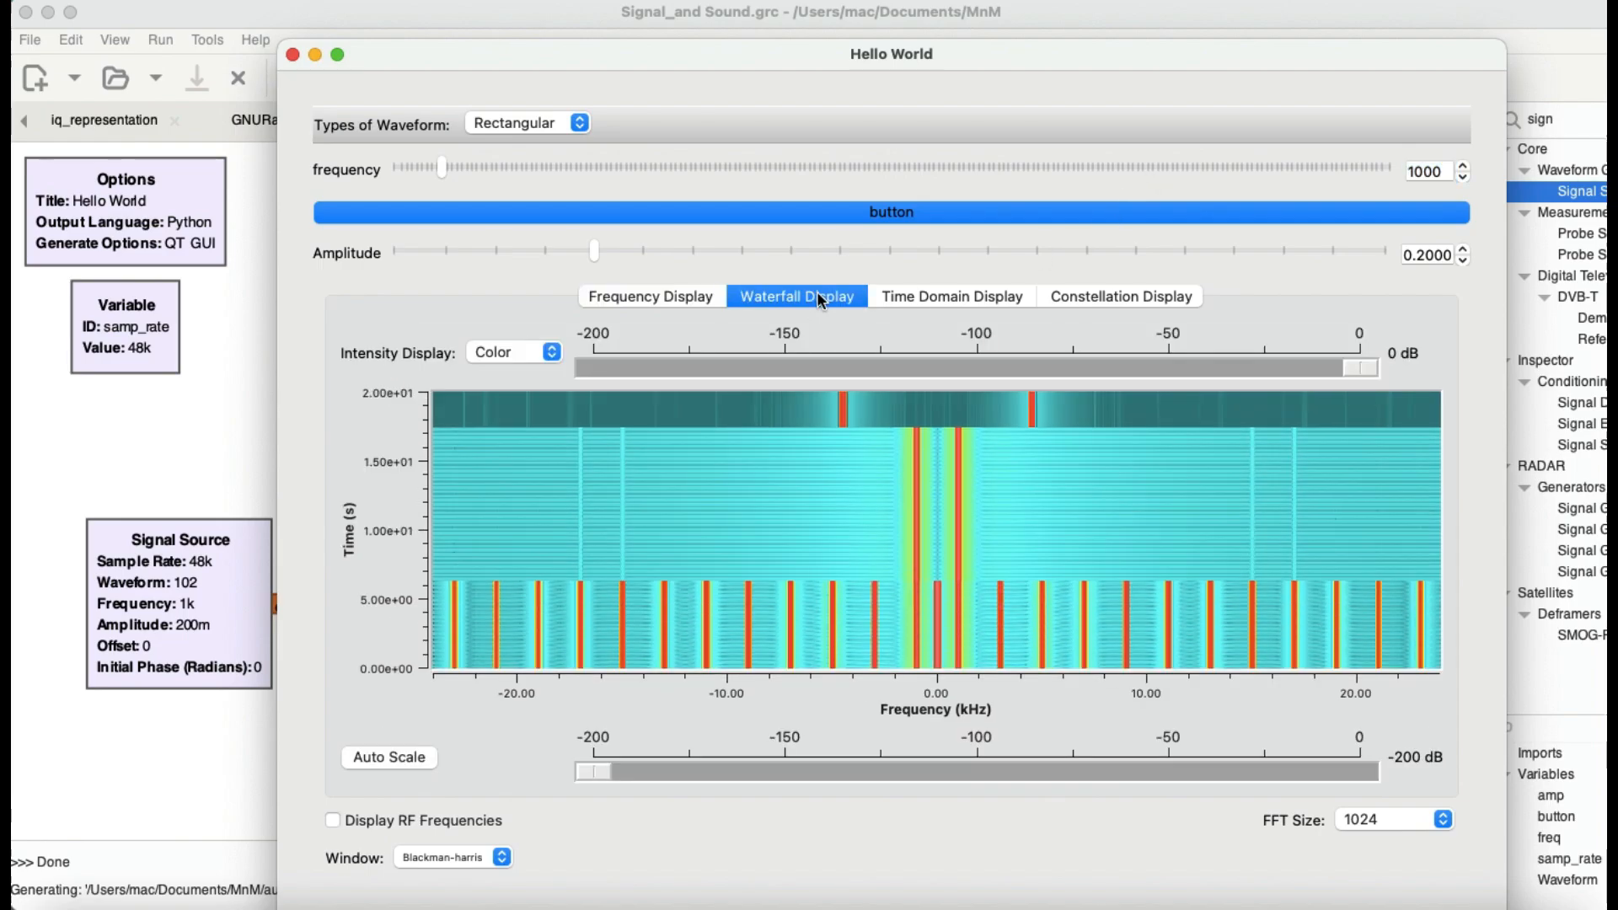
left_click(956, 299)
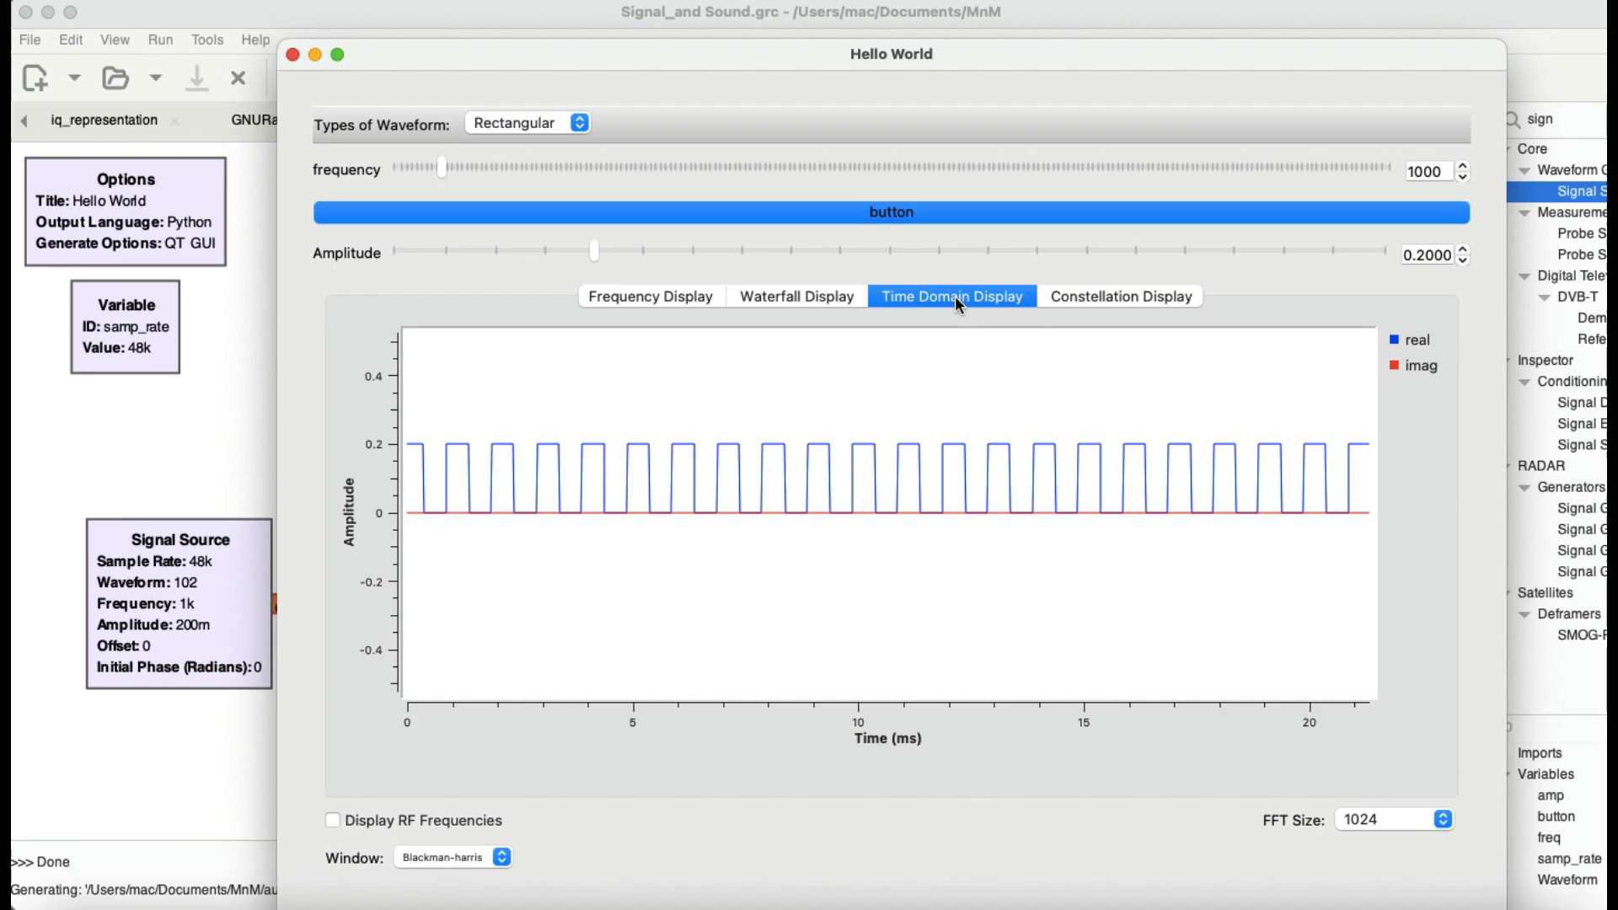
left_click(1064, 300)
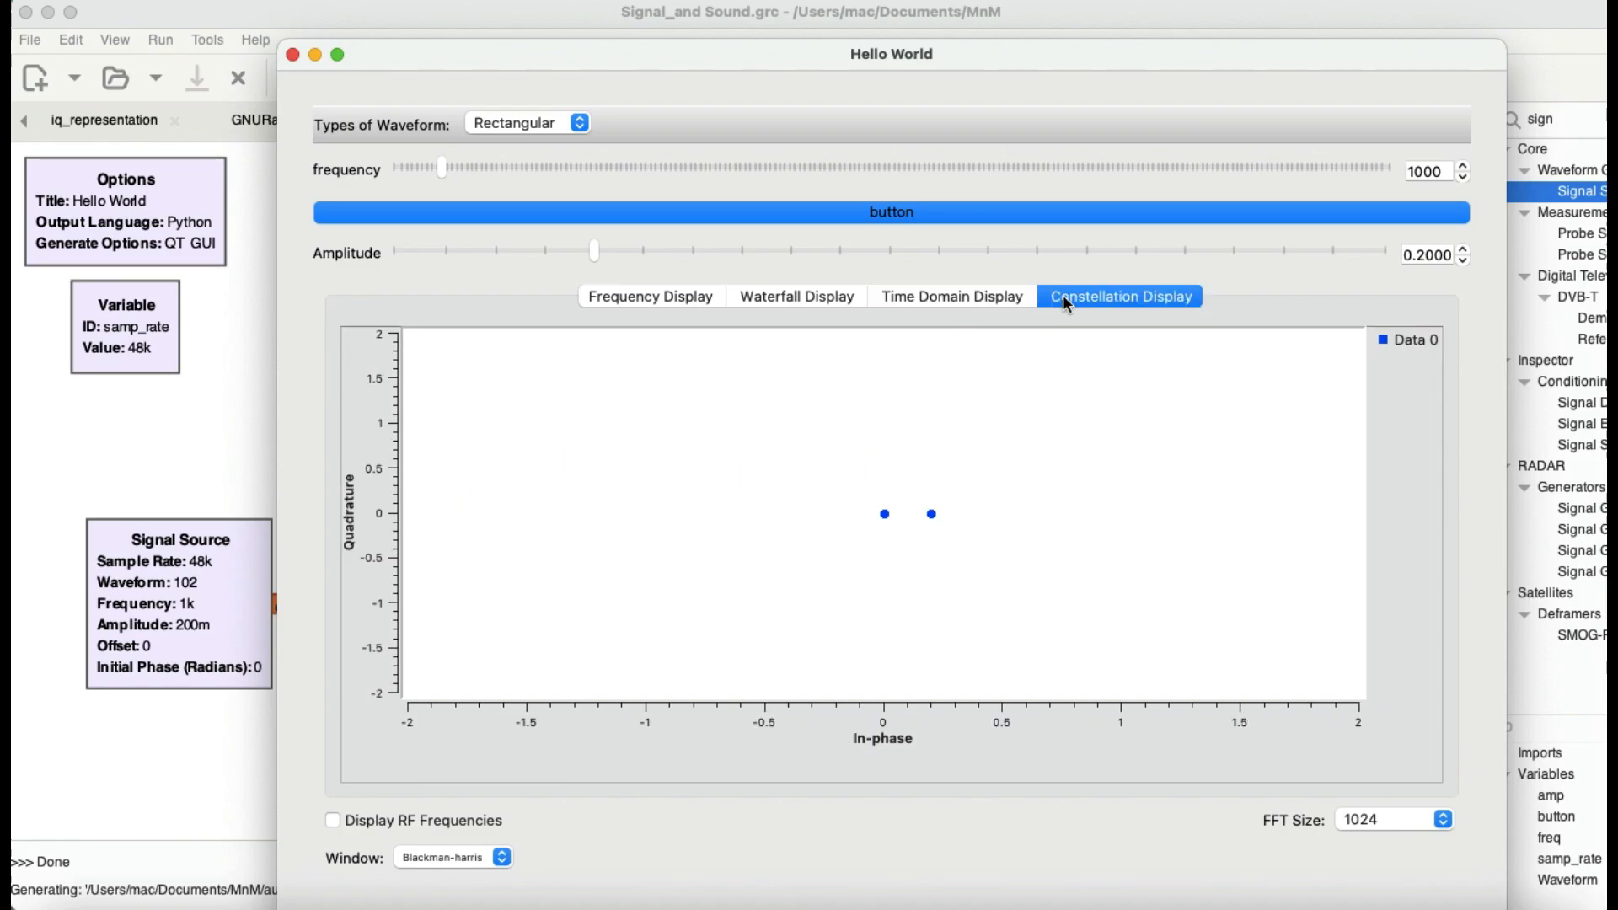
left_click(626, 297)
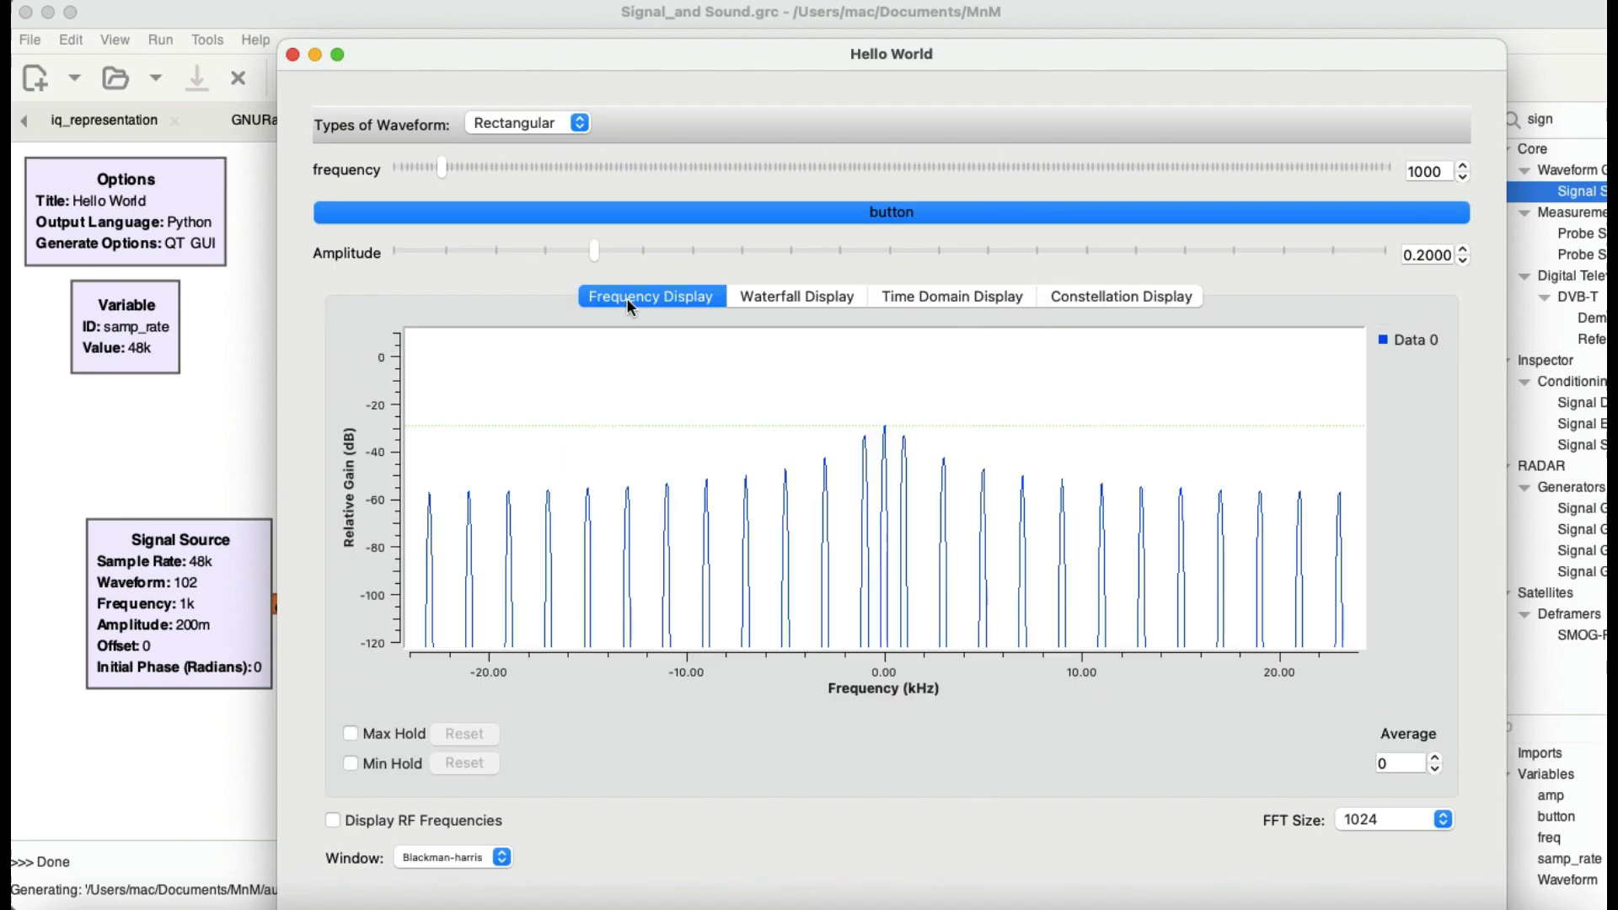
Step: Switch the waveform type to Triangular and examine the signal in the frequency, waterfall, time domain and constellation displays
left_click(580, 123)
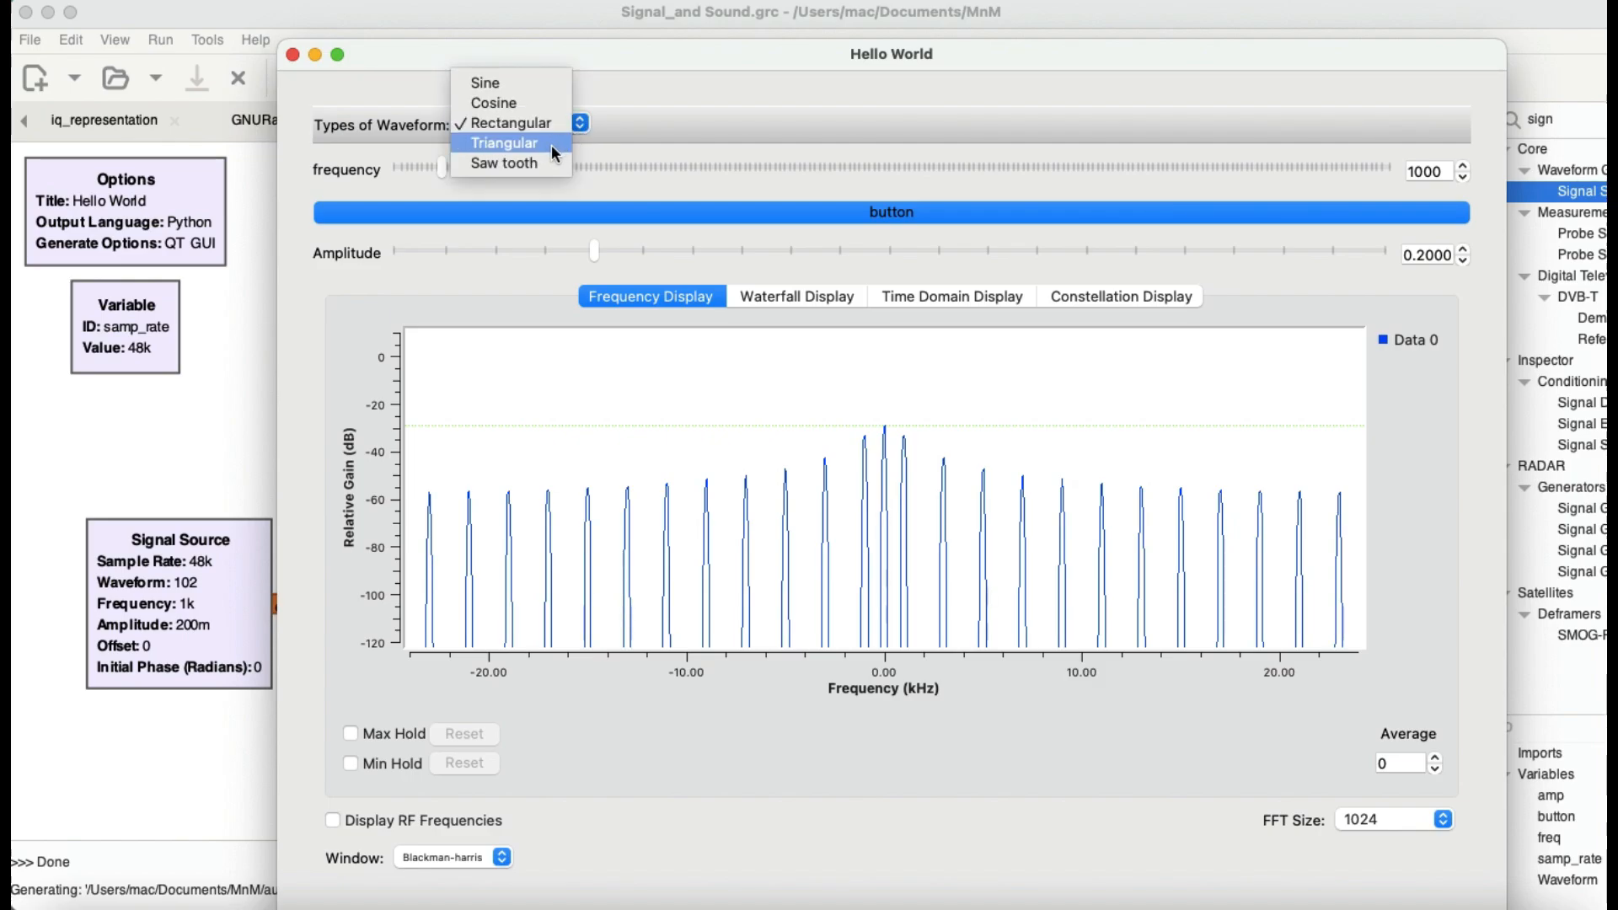
left_click(551, 144)
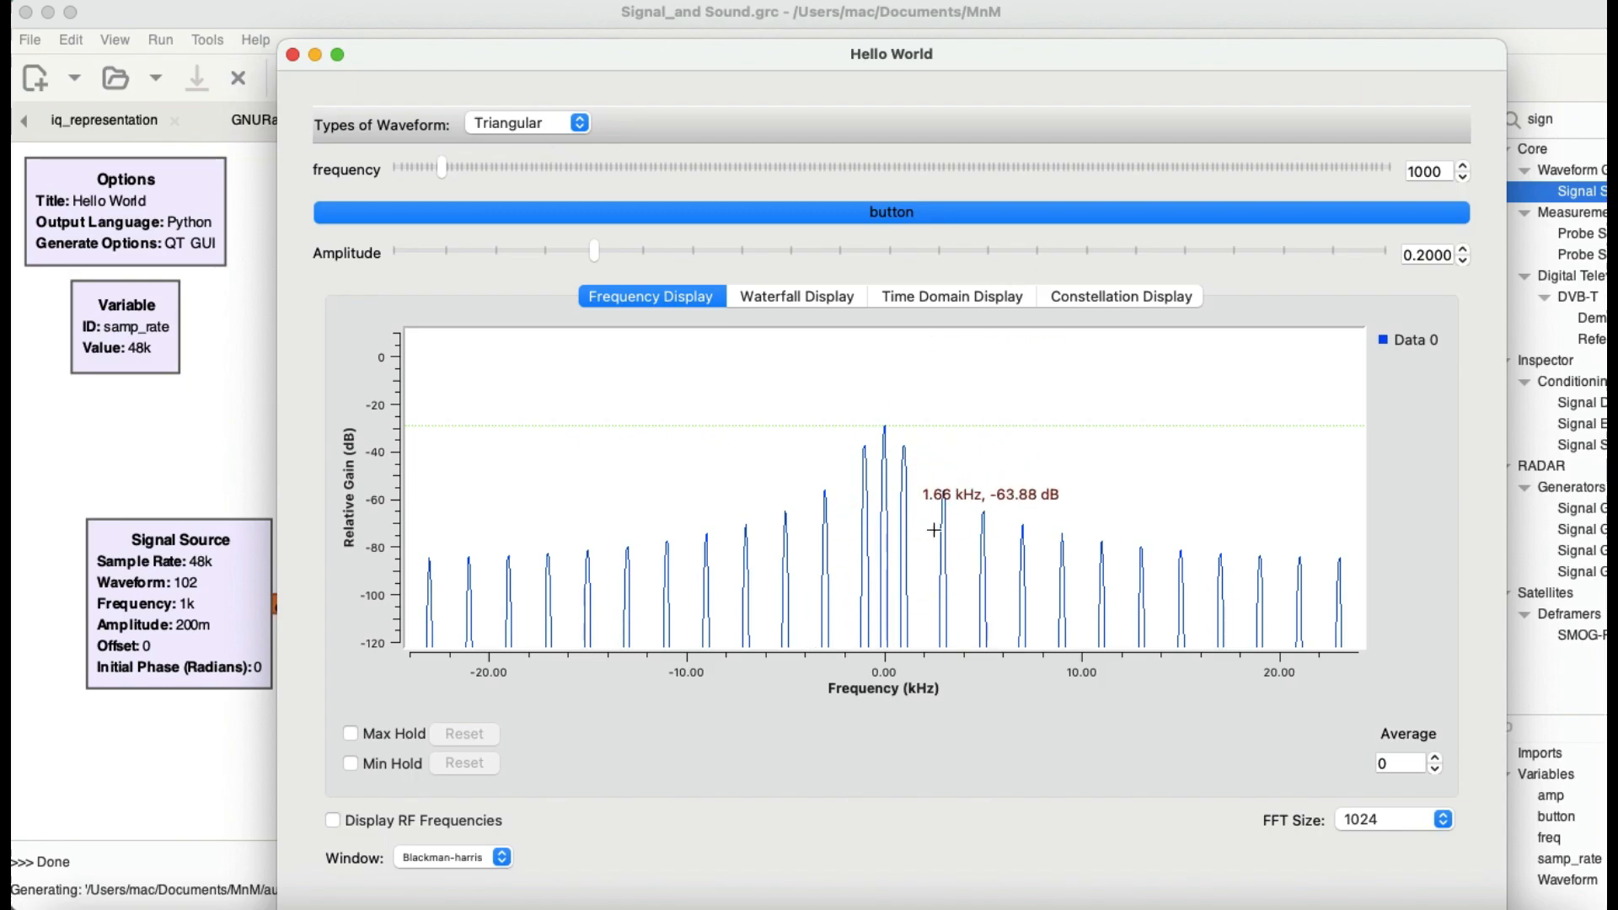
left_click(780, 297)
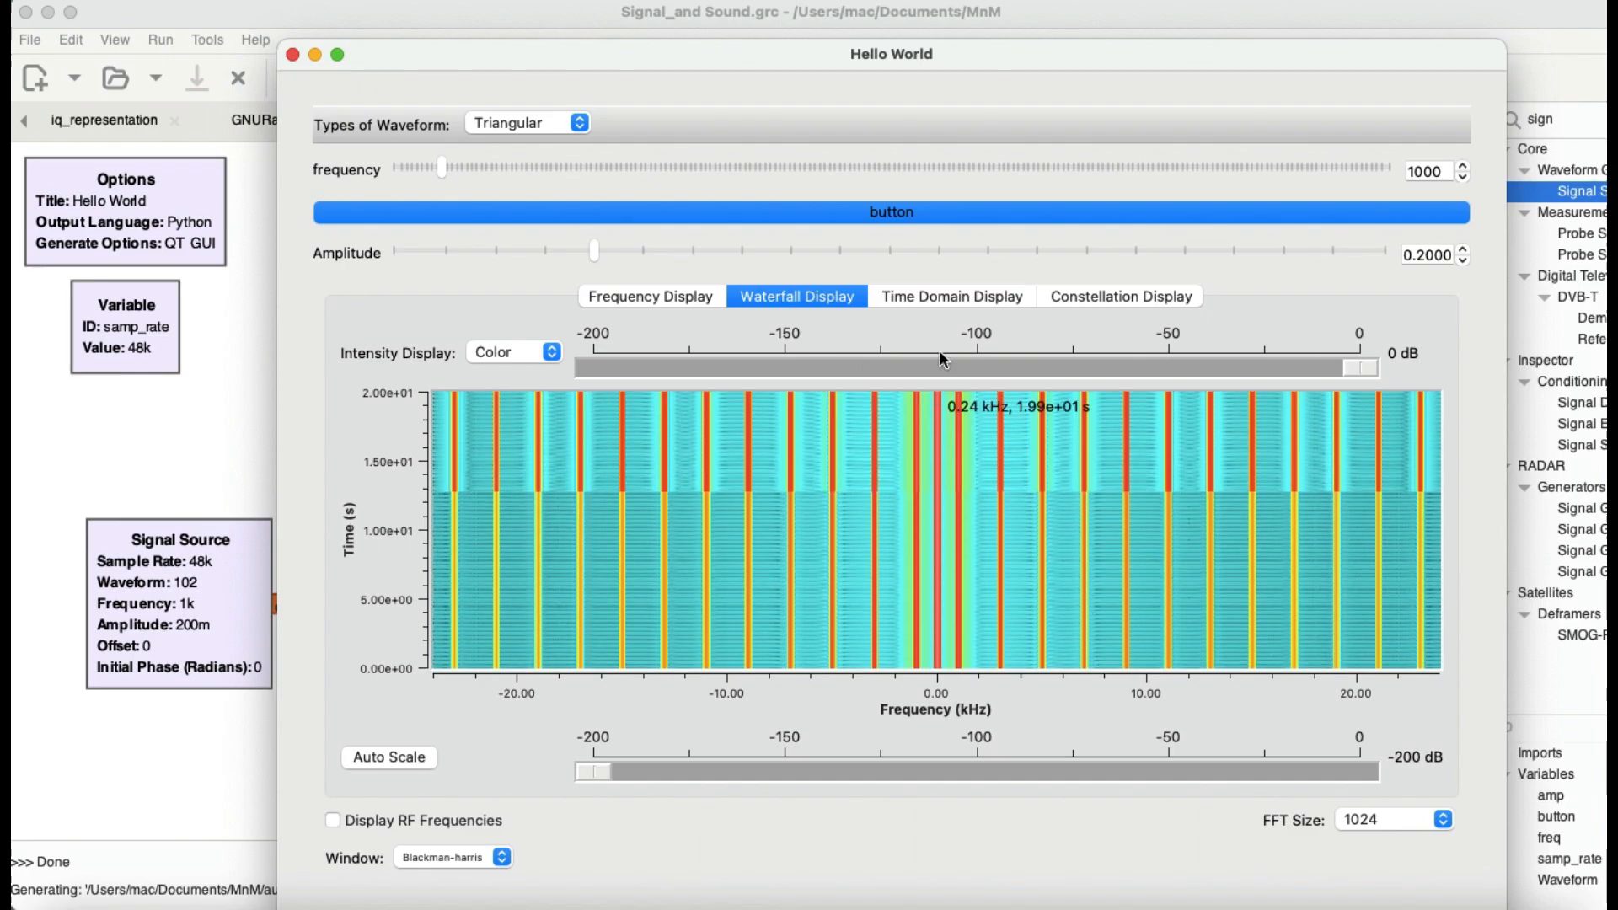
left_click(938, 309)
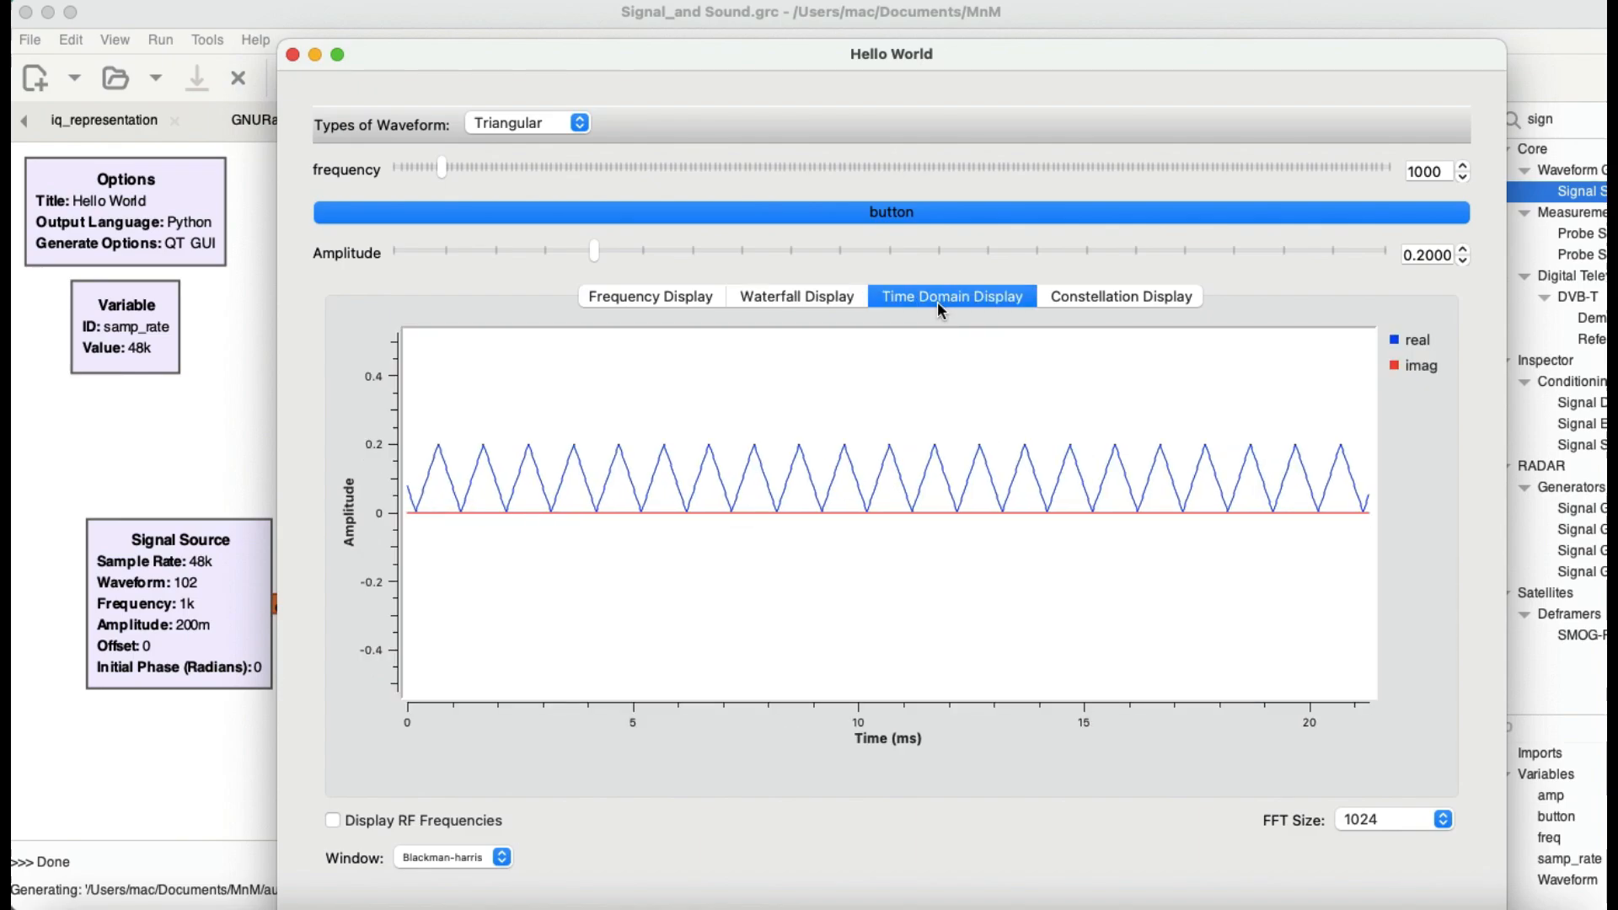
left_click(1098, 307)
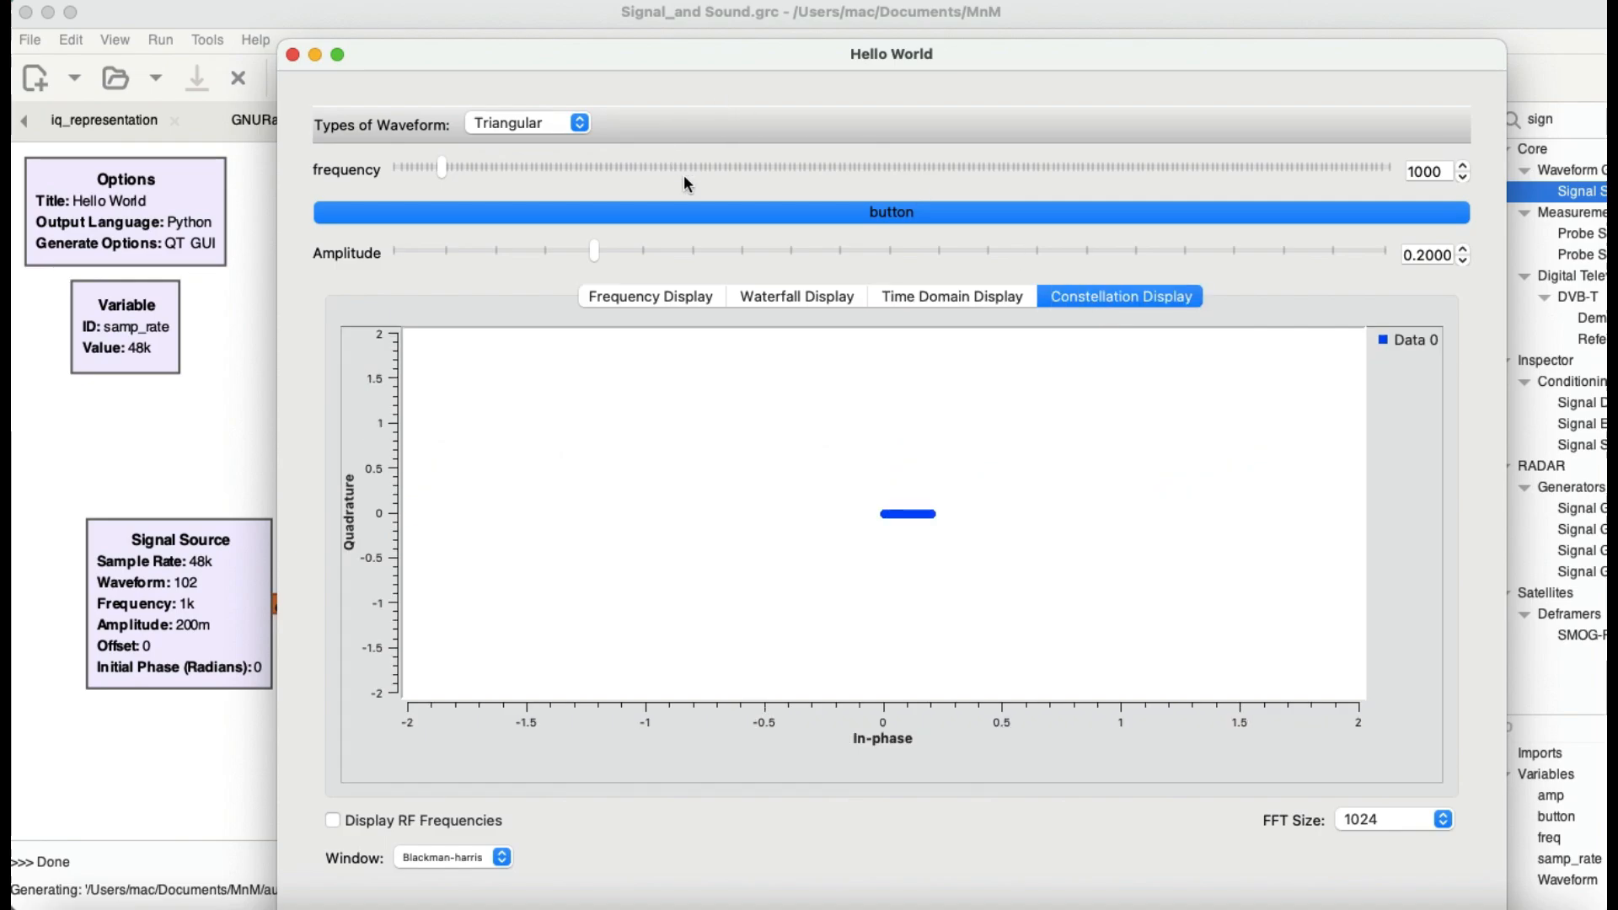
Step: Raise the triangular signal's frequency to 6300, inspect it in the time domain display, and restore the frequency to 1000
left_click_drag(440, 173, 704, 179)
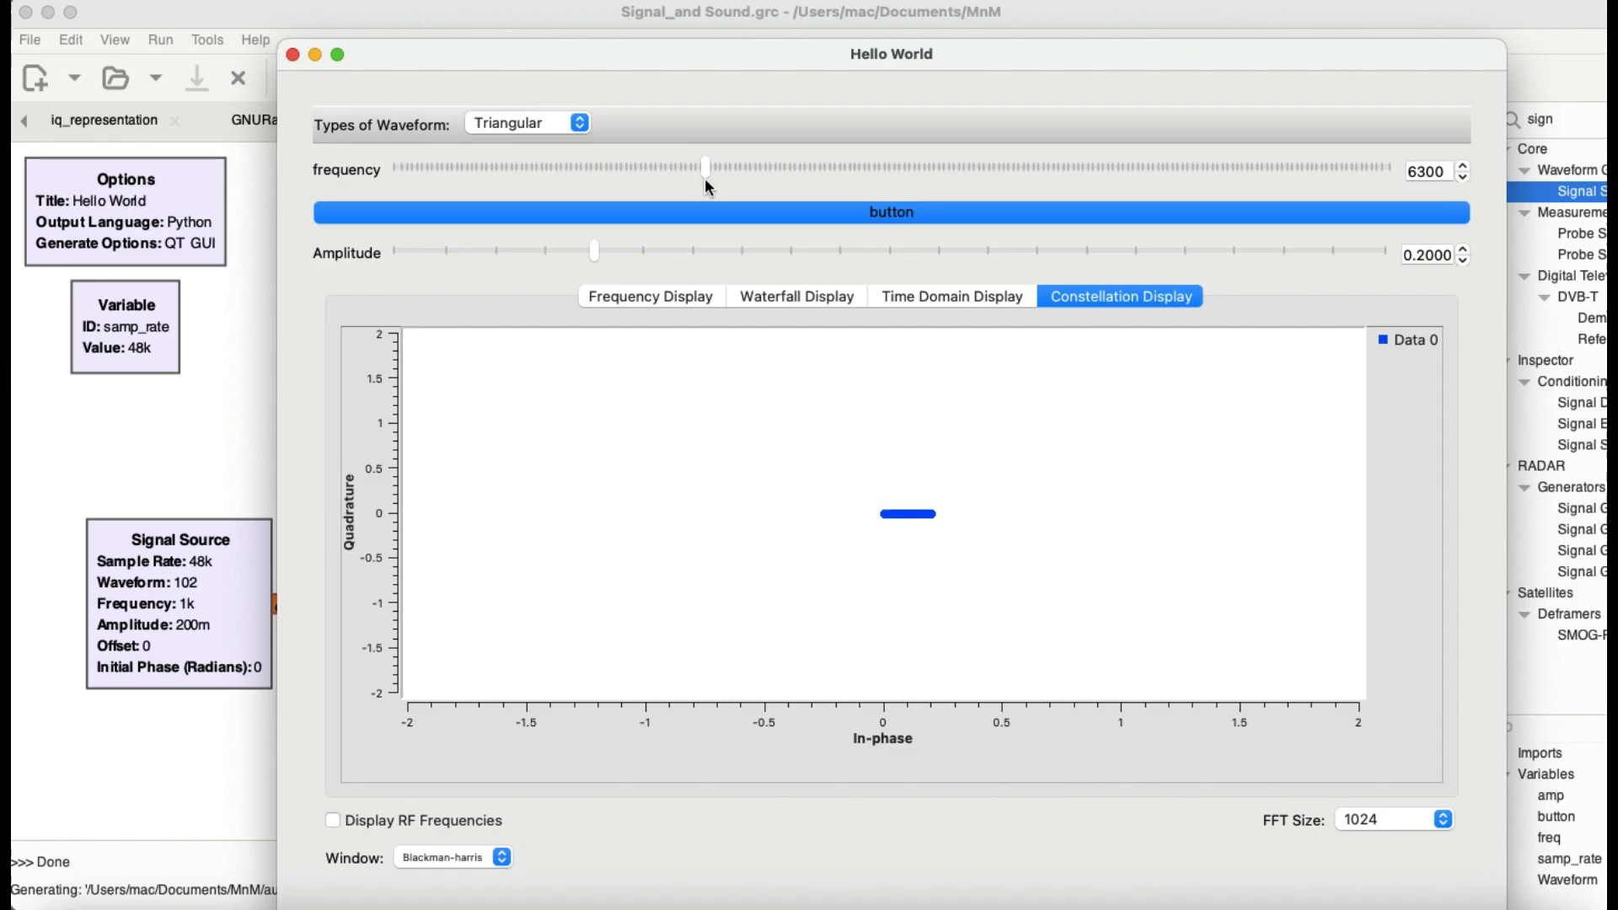
left_click(949, 309)
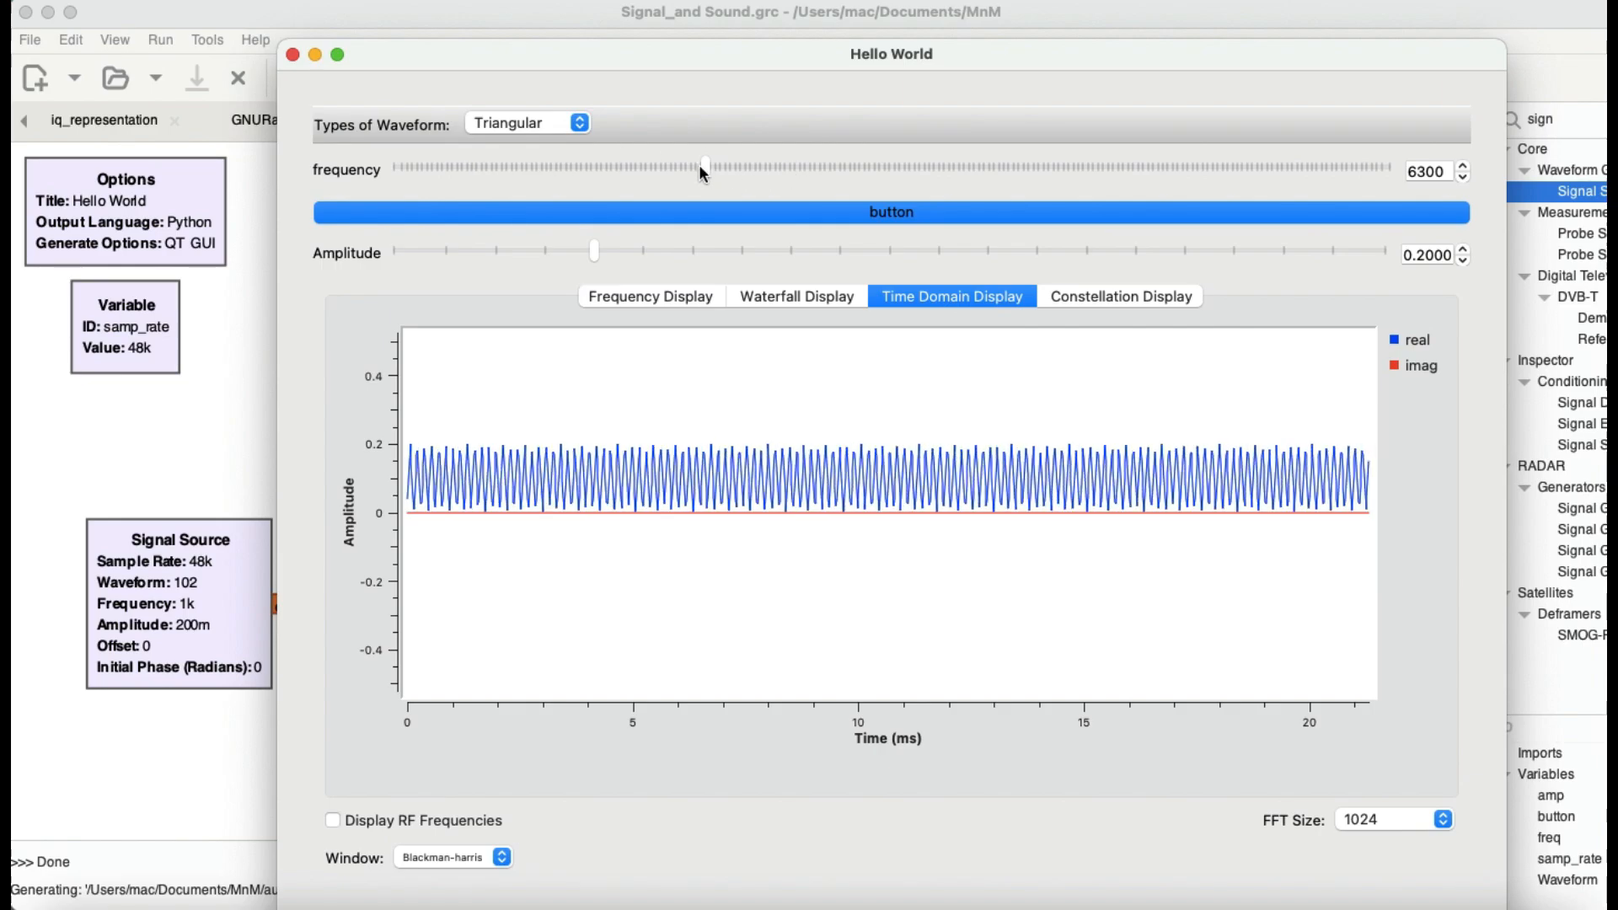
double_click(1431, 166)
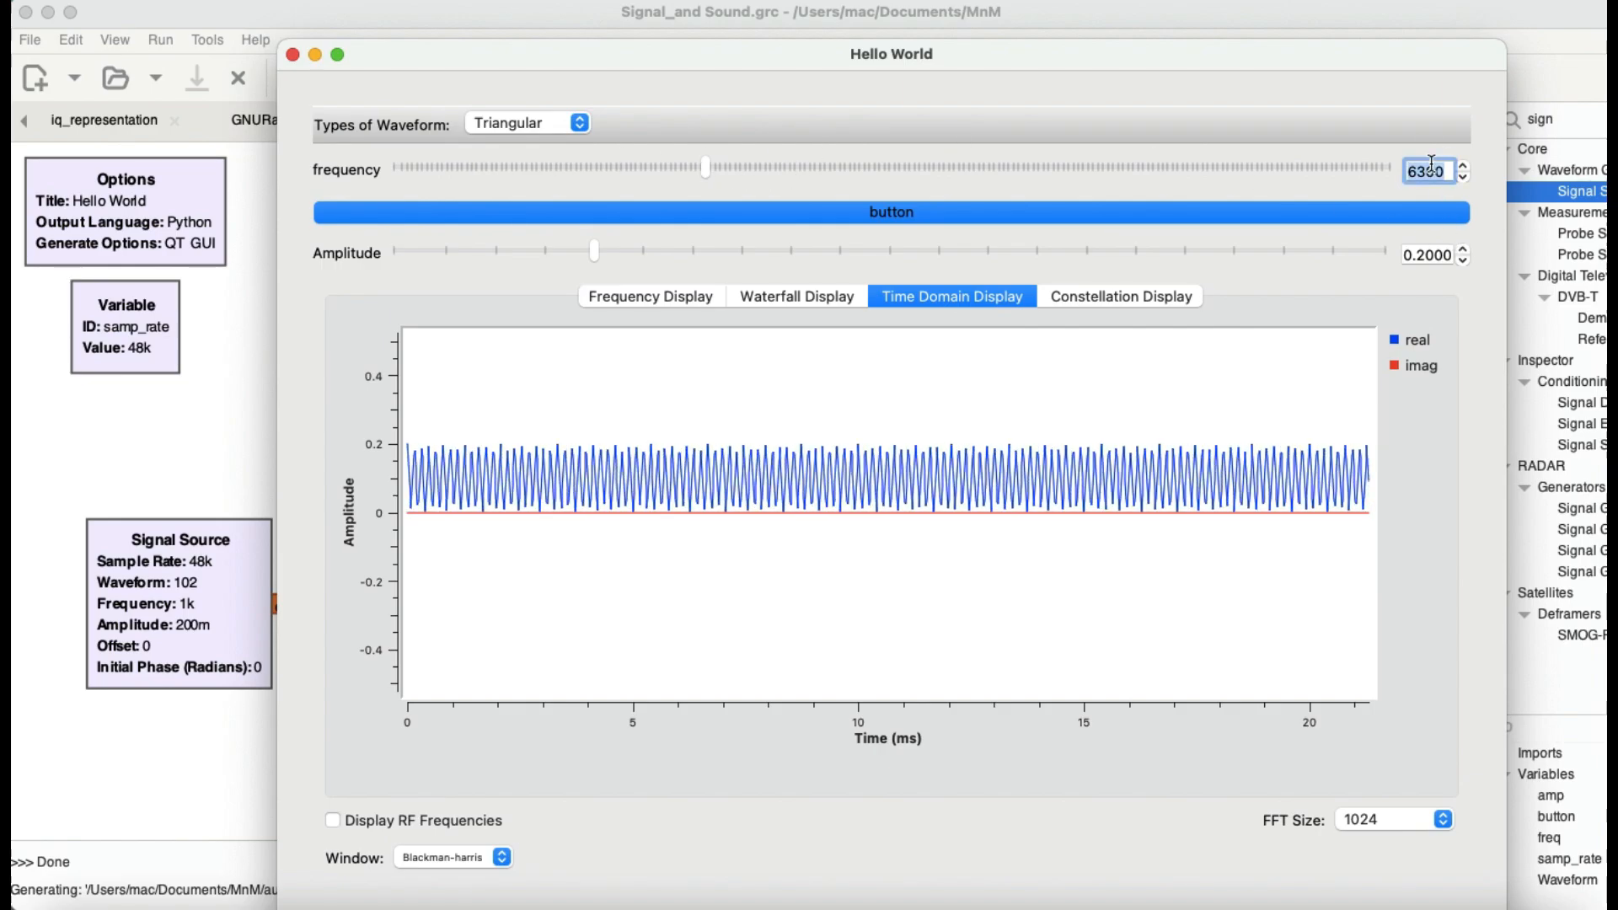
type("1000")
key("Return")
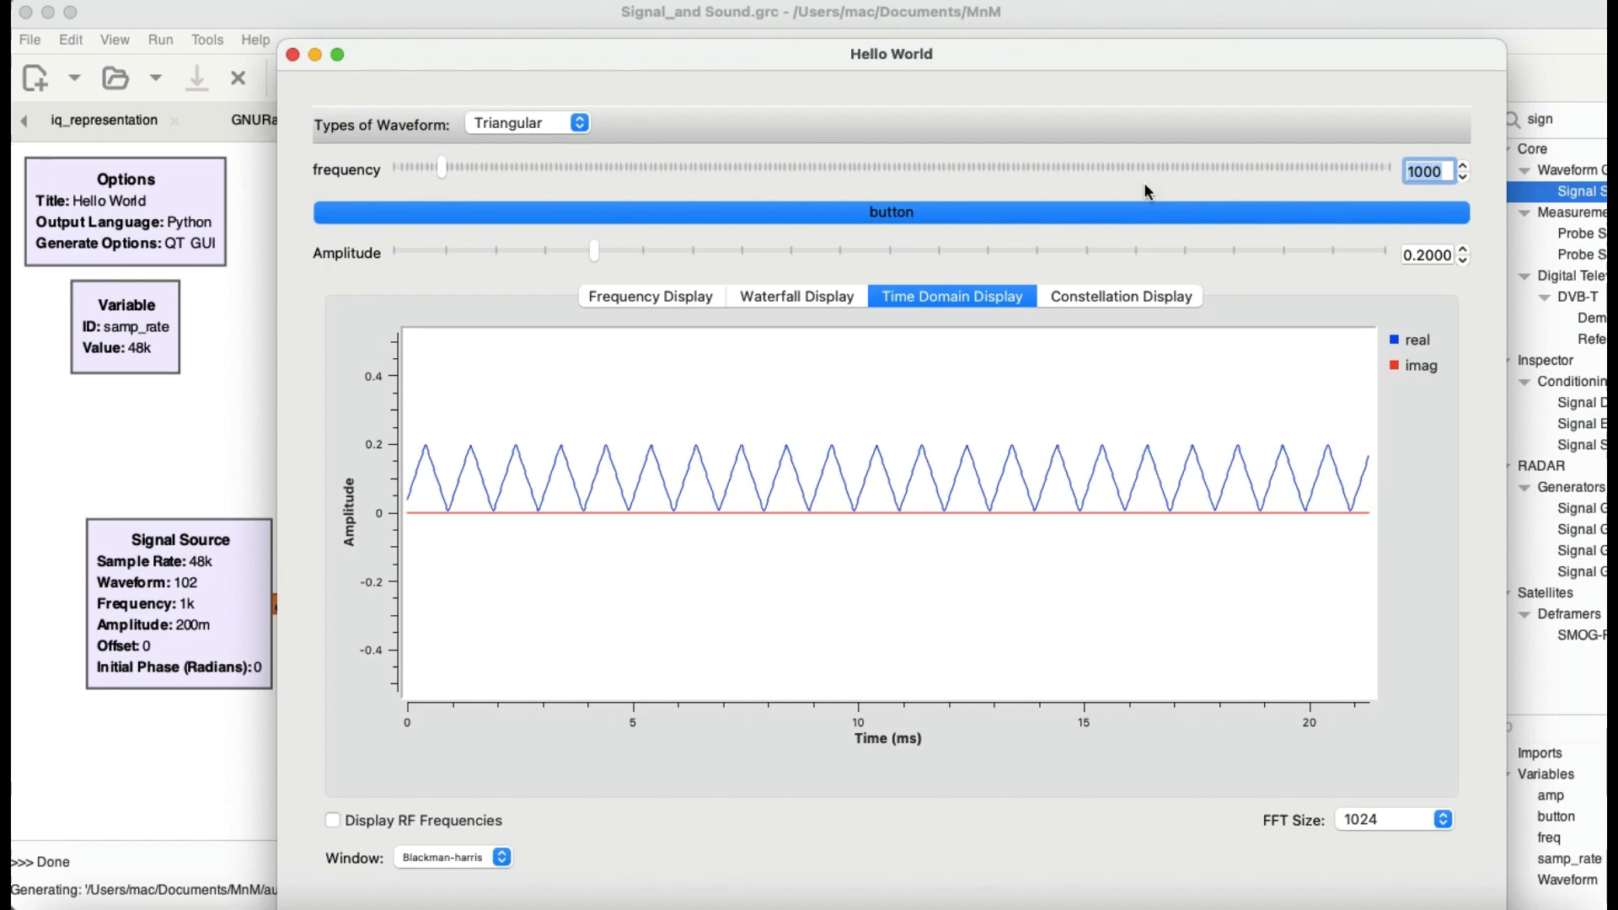
Step: Switch the waveform type to Saw tooth and examine the signal in the time domain, waterfall, frequency and constellation displays
left_click(580, 122)
left_click(543, 143)
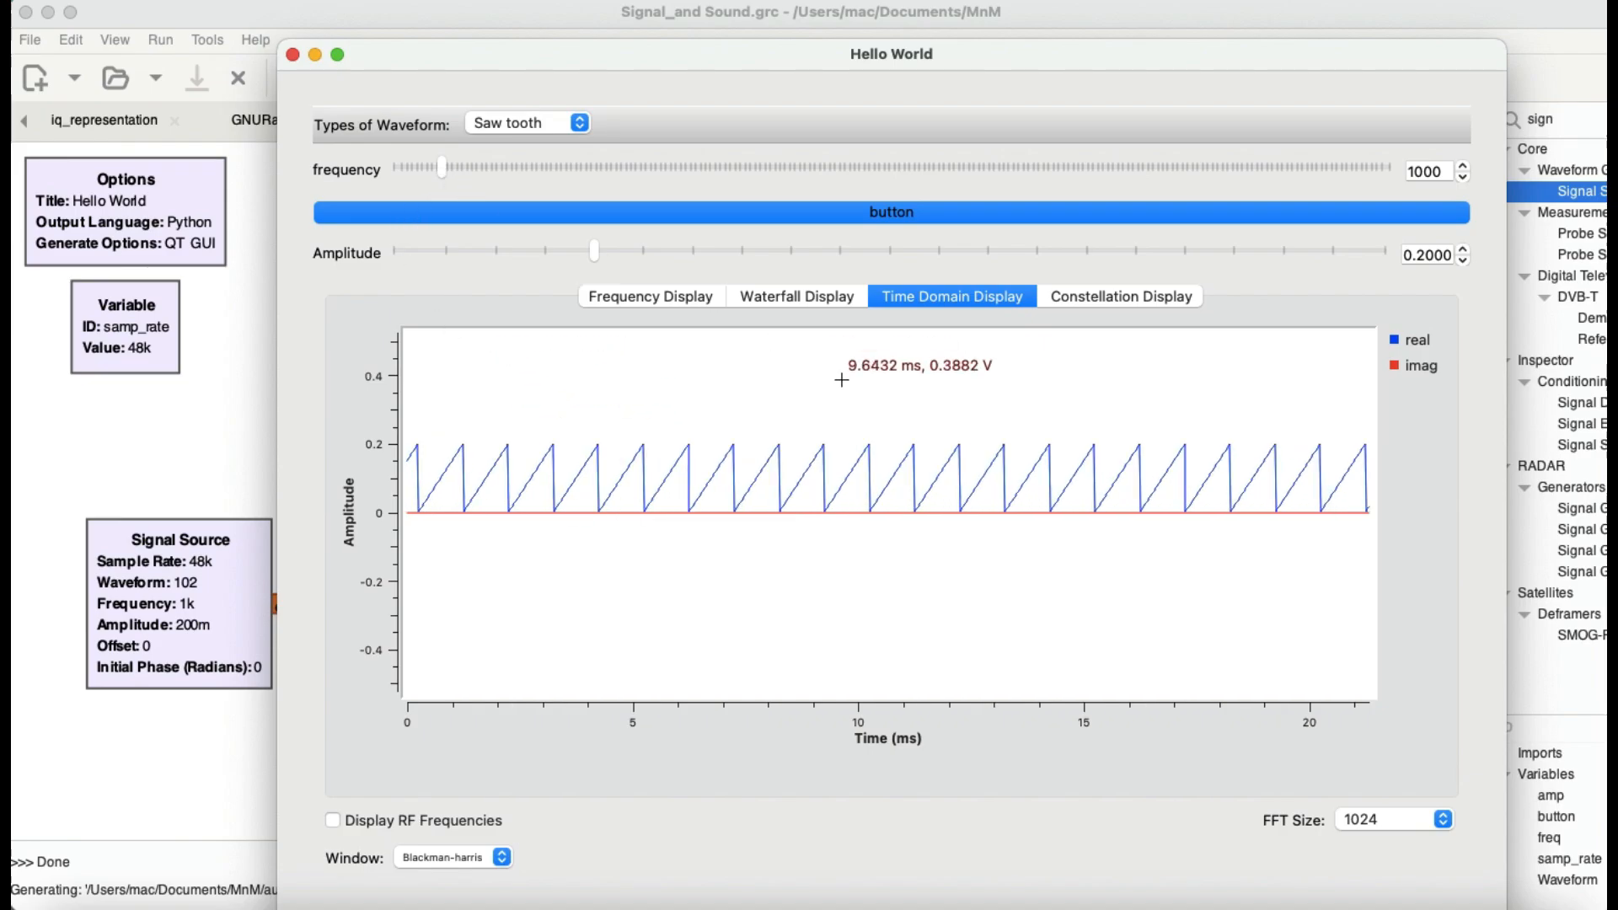
left_click(792, 291)
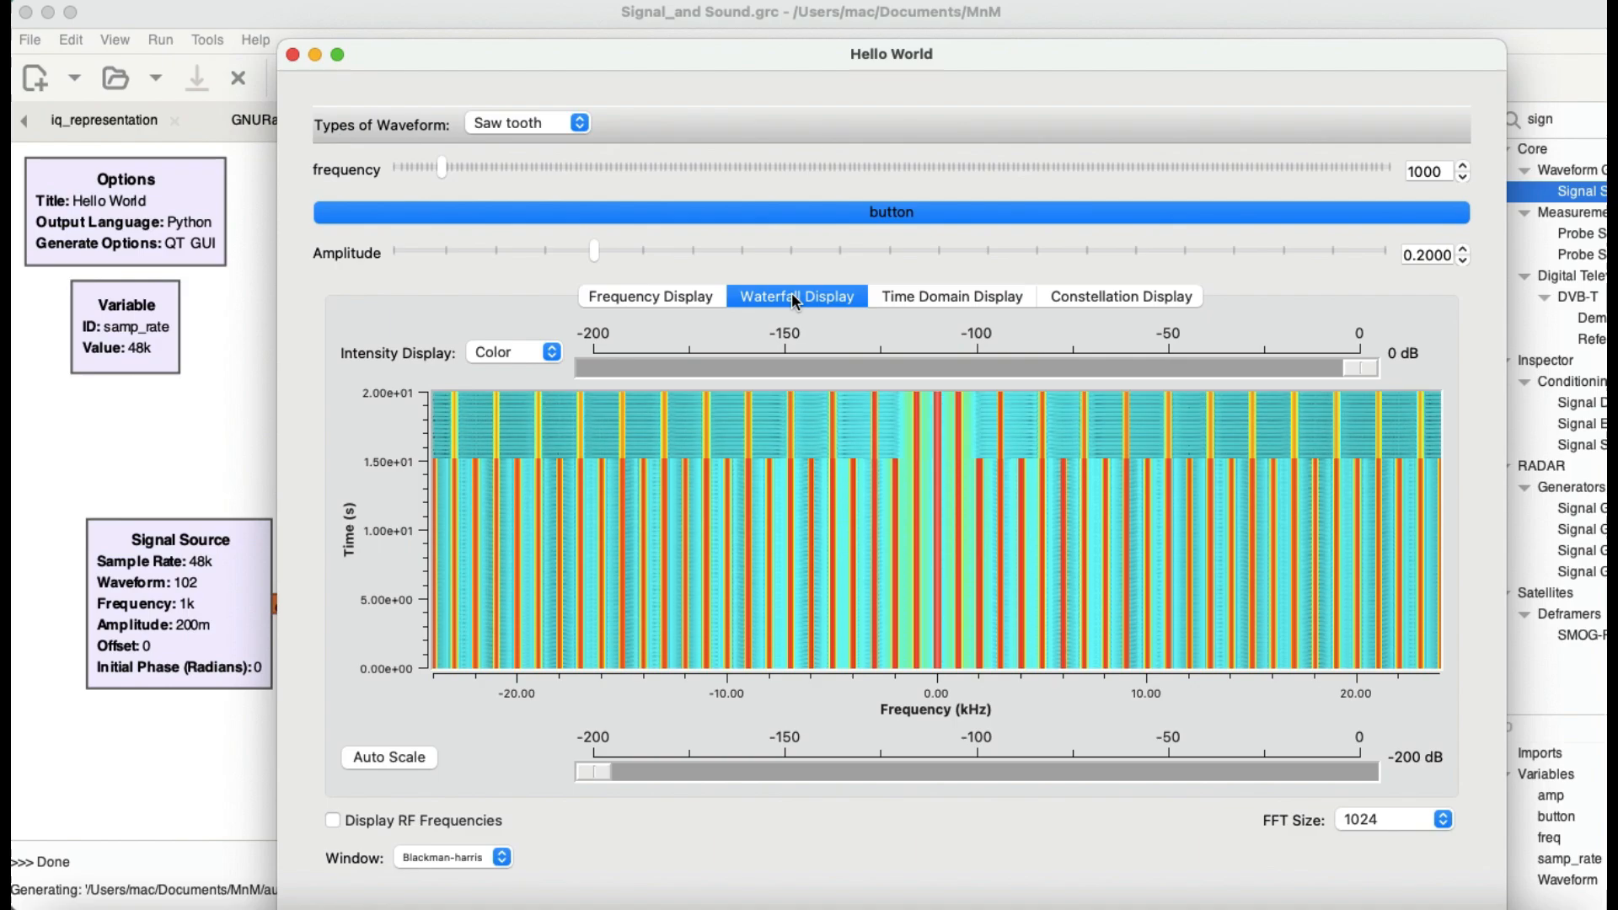
left_click(688, 291)
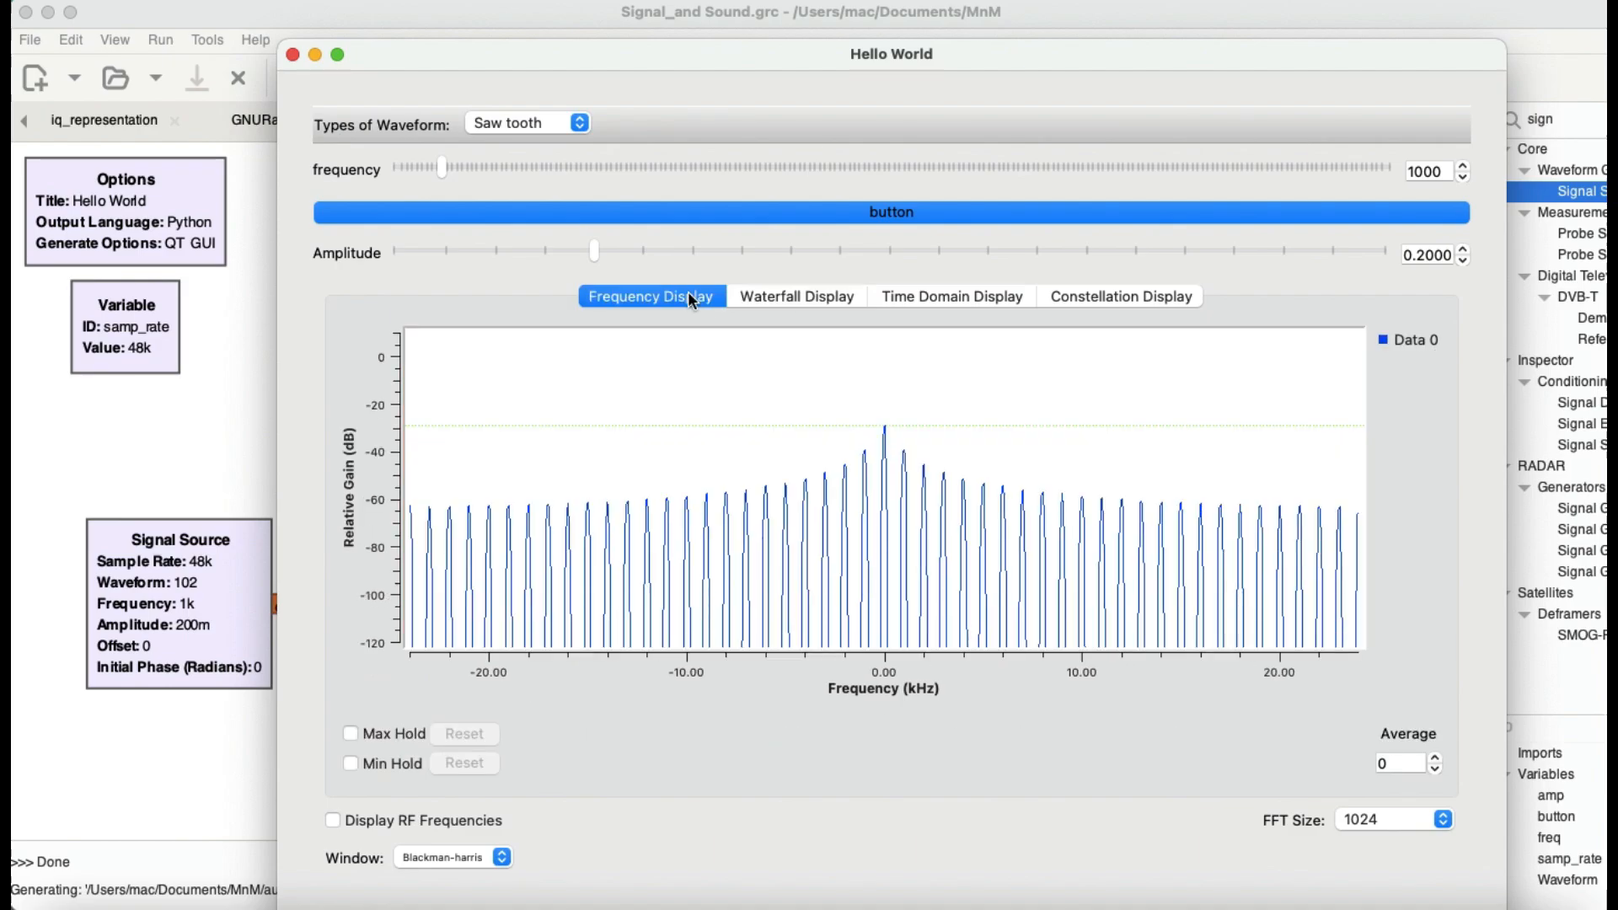
left_click(986, 295)
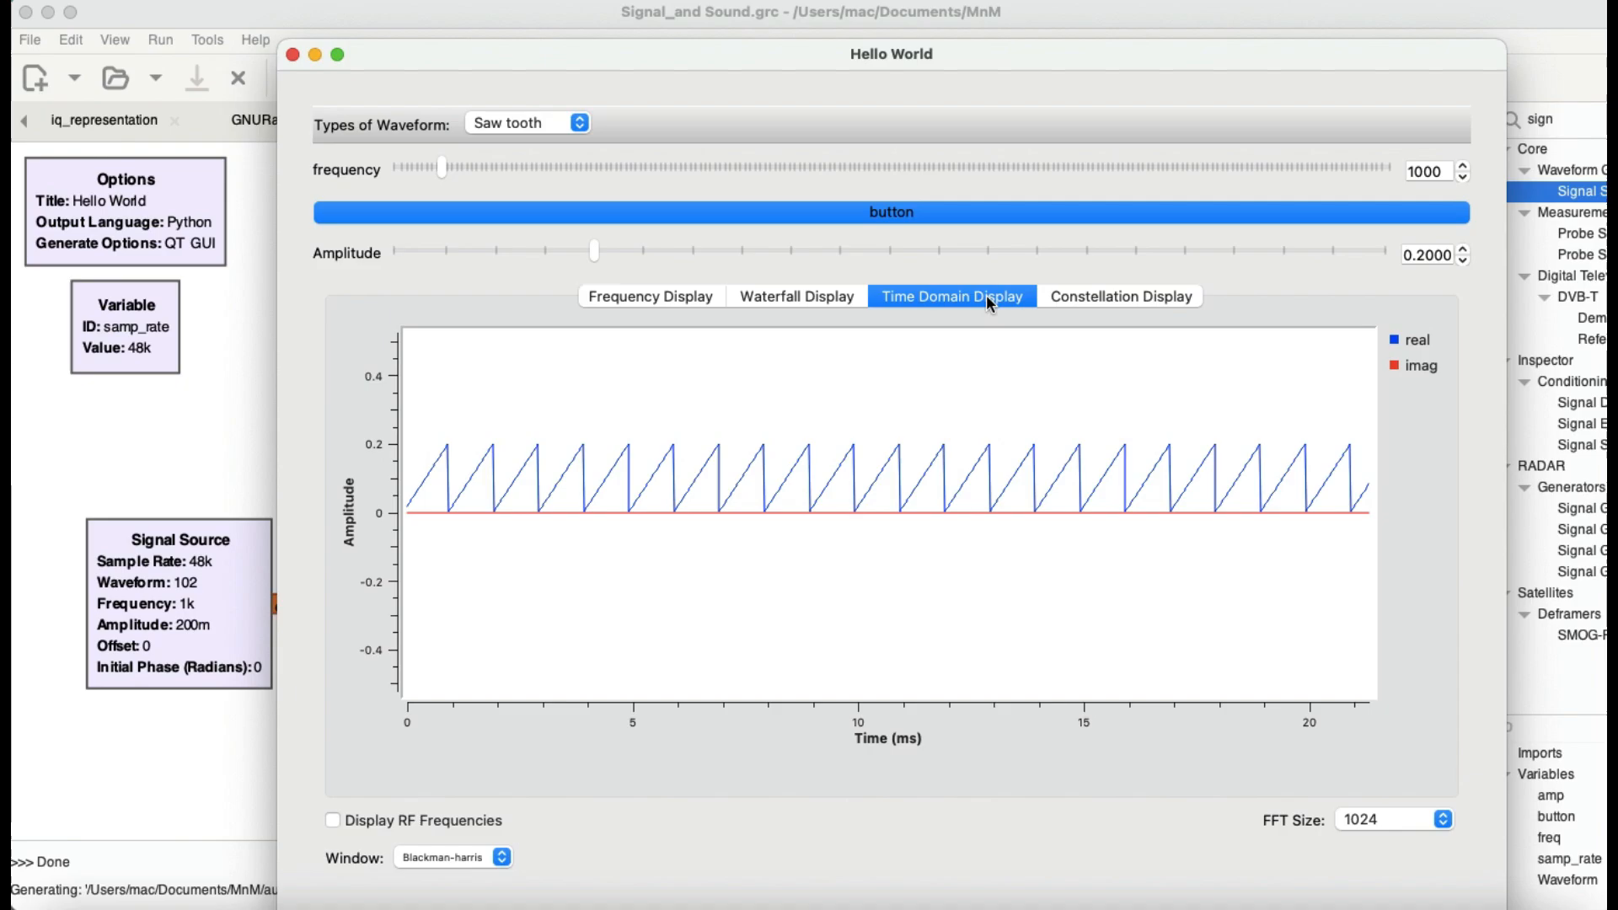
left_click(1127, 300)
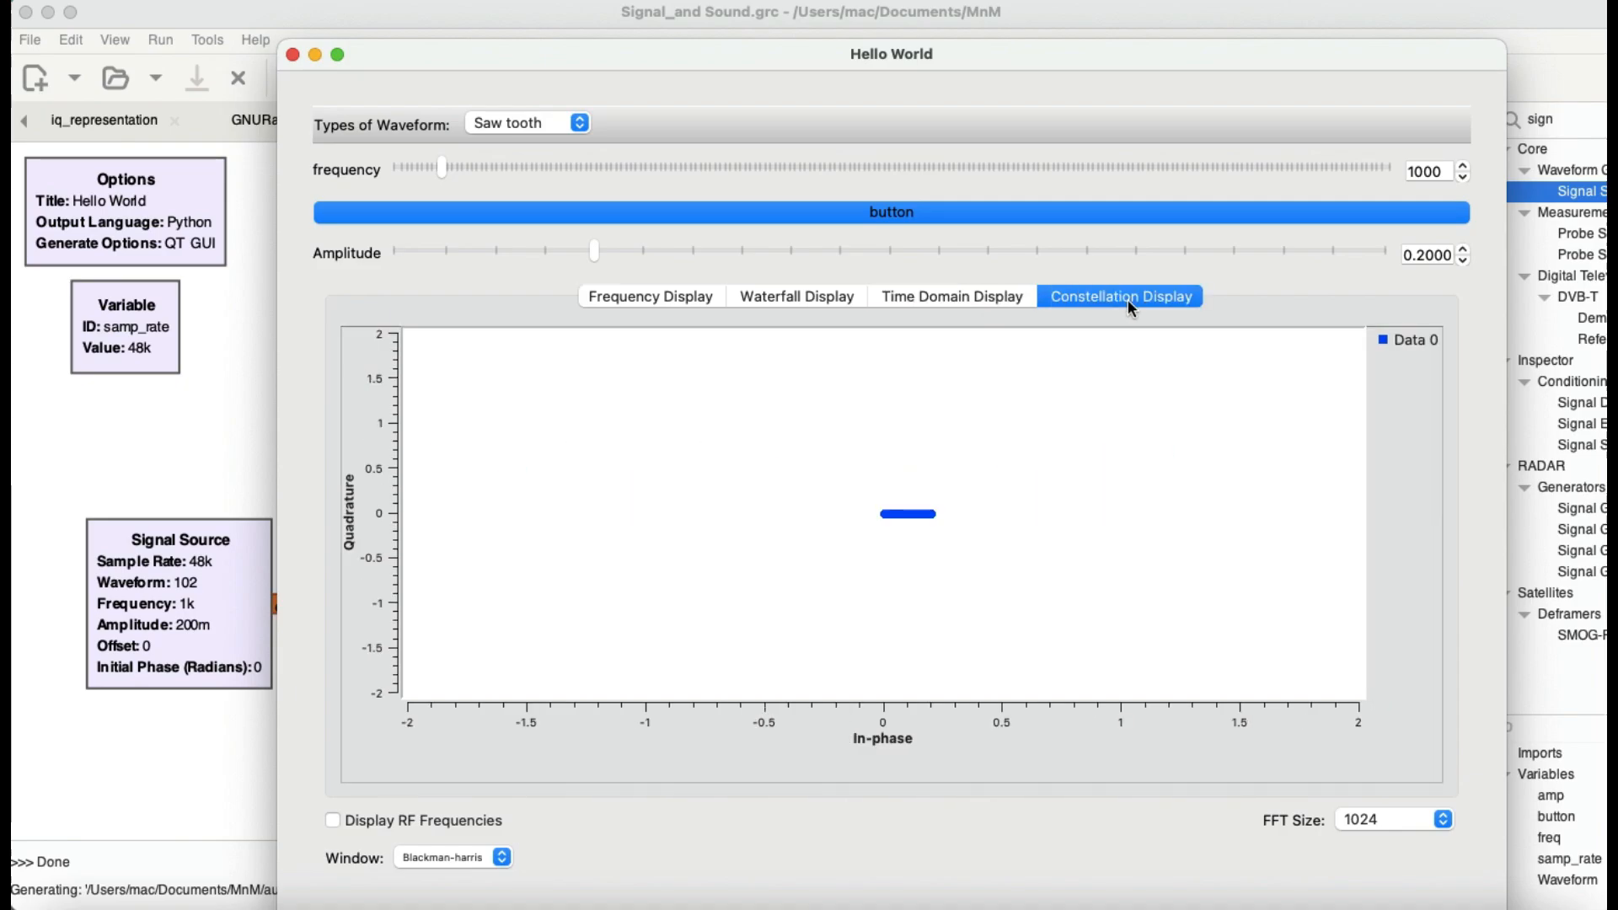
Step: Set the sawtooth signal's amplitude to 0.35, and try a frequency of 9000 before restoring it to 1000
left_click_drag(603, 254, 772, 255)
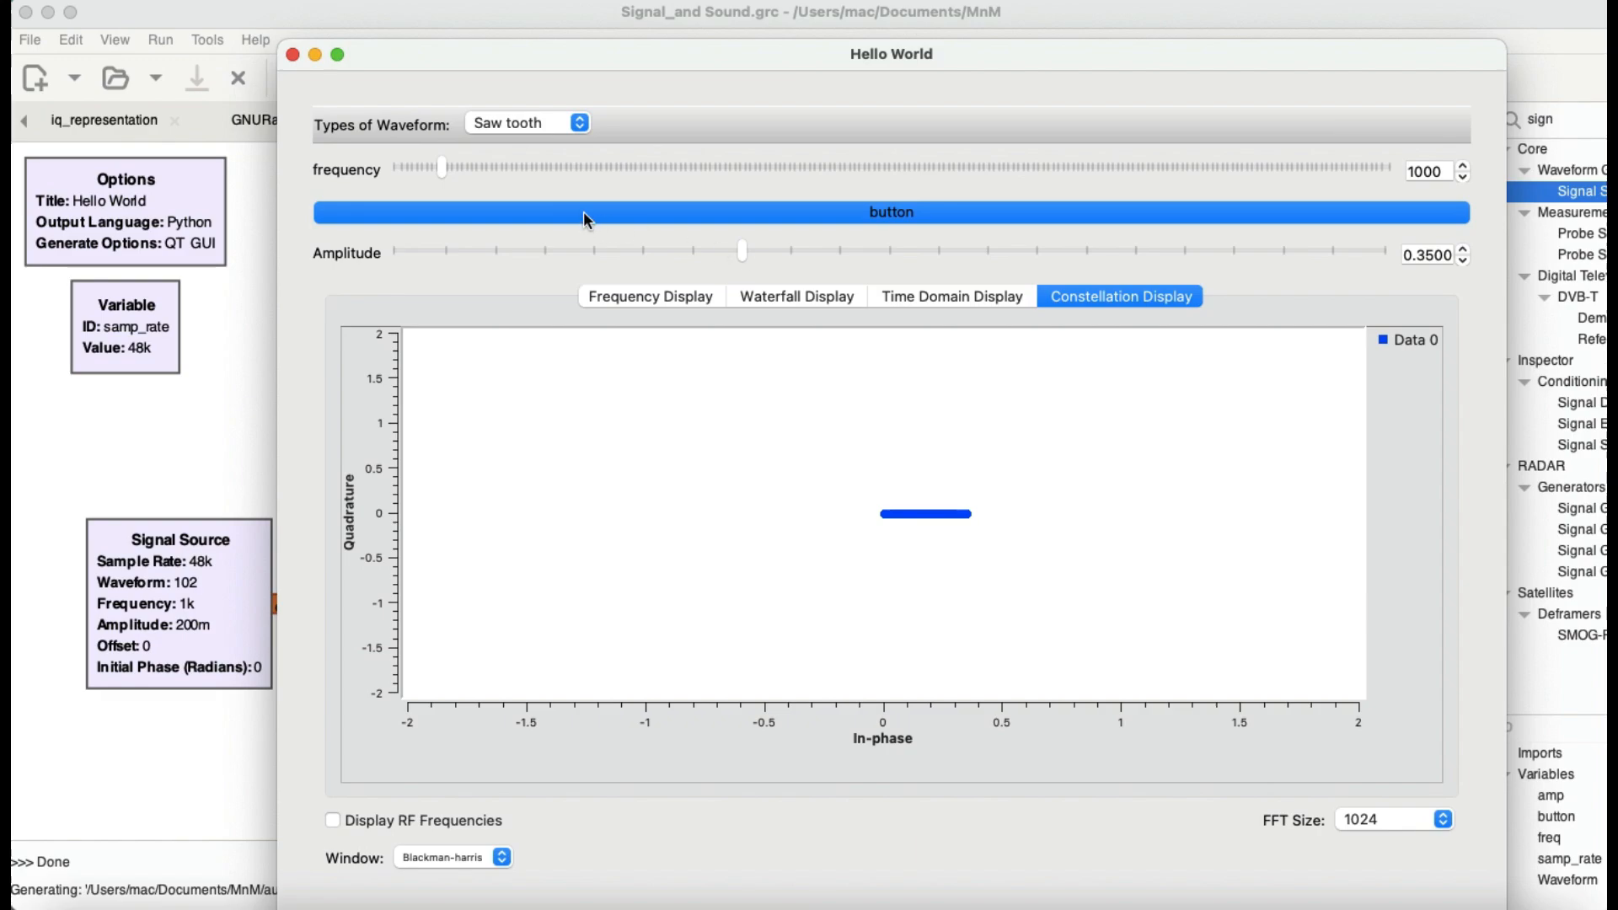
left_click_drag(441, 164, 843, 172)
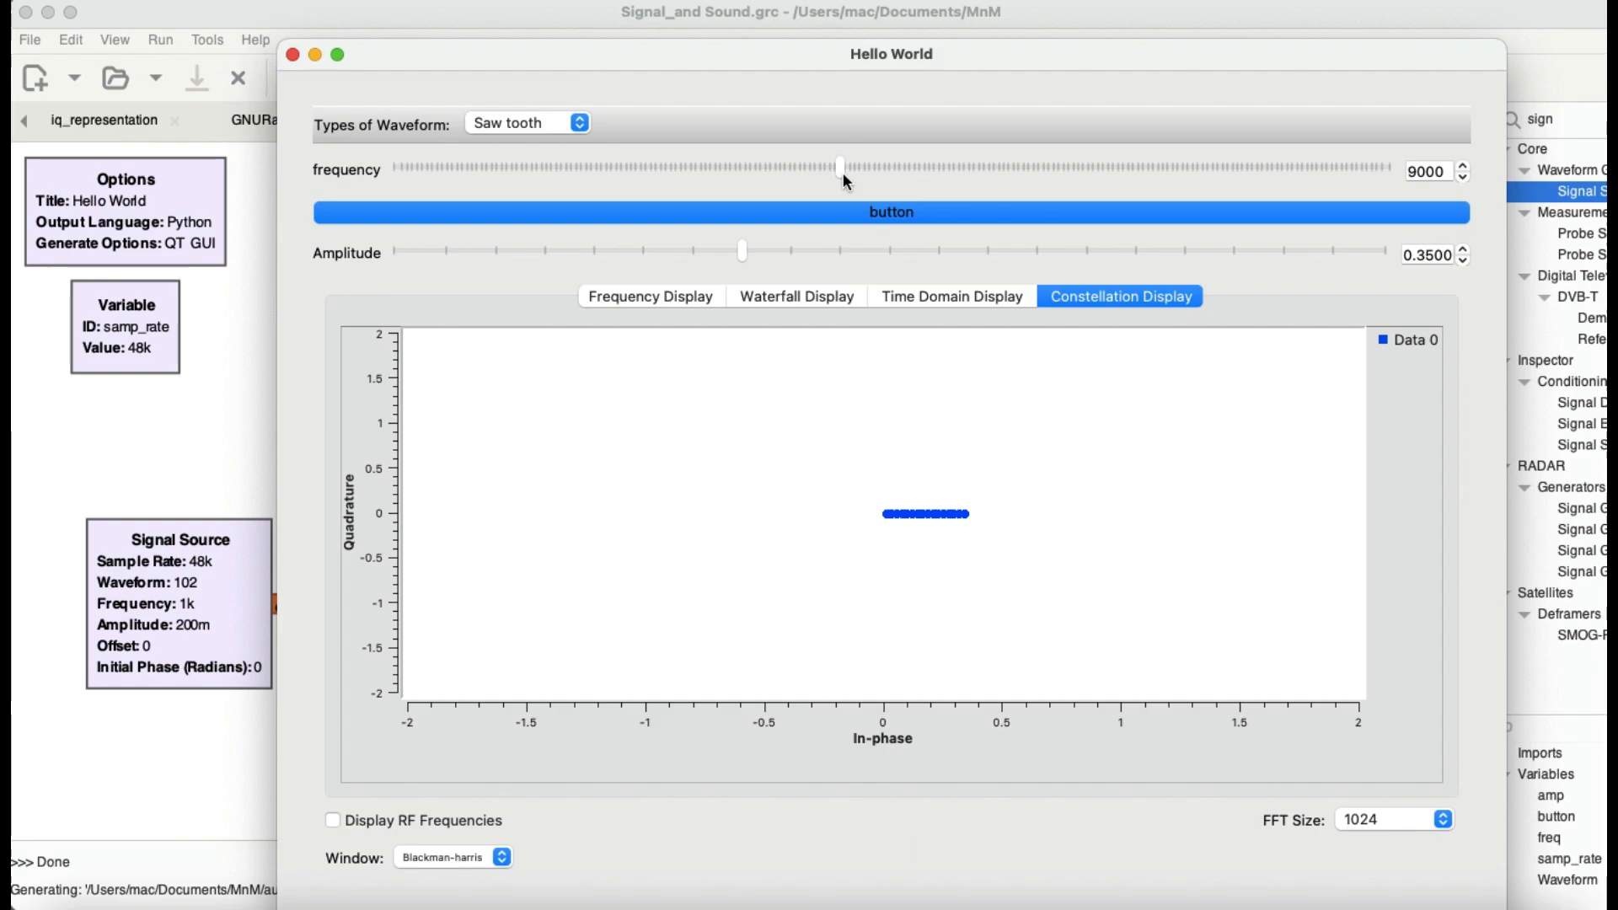
left_click(1436, 175)
double_click(1435, 175)
type("1000")
key("Return")
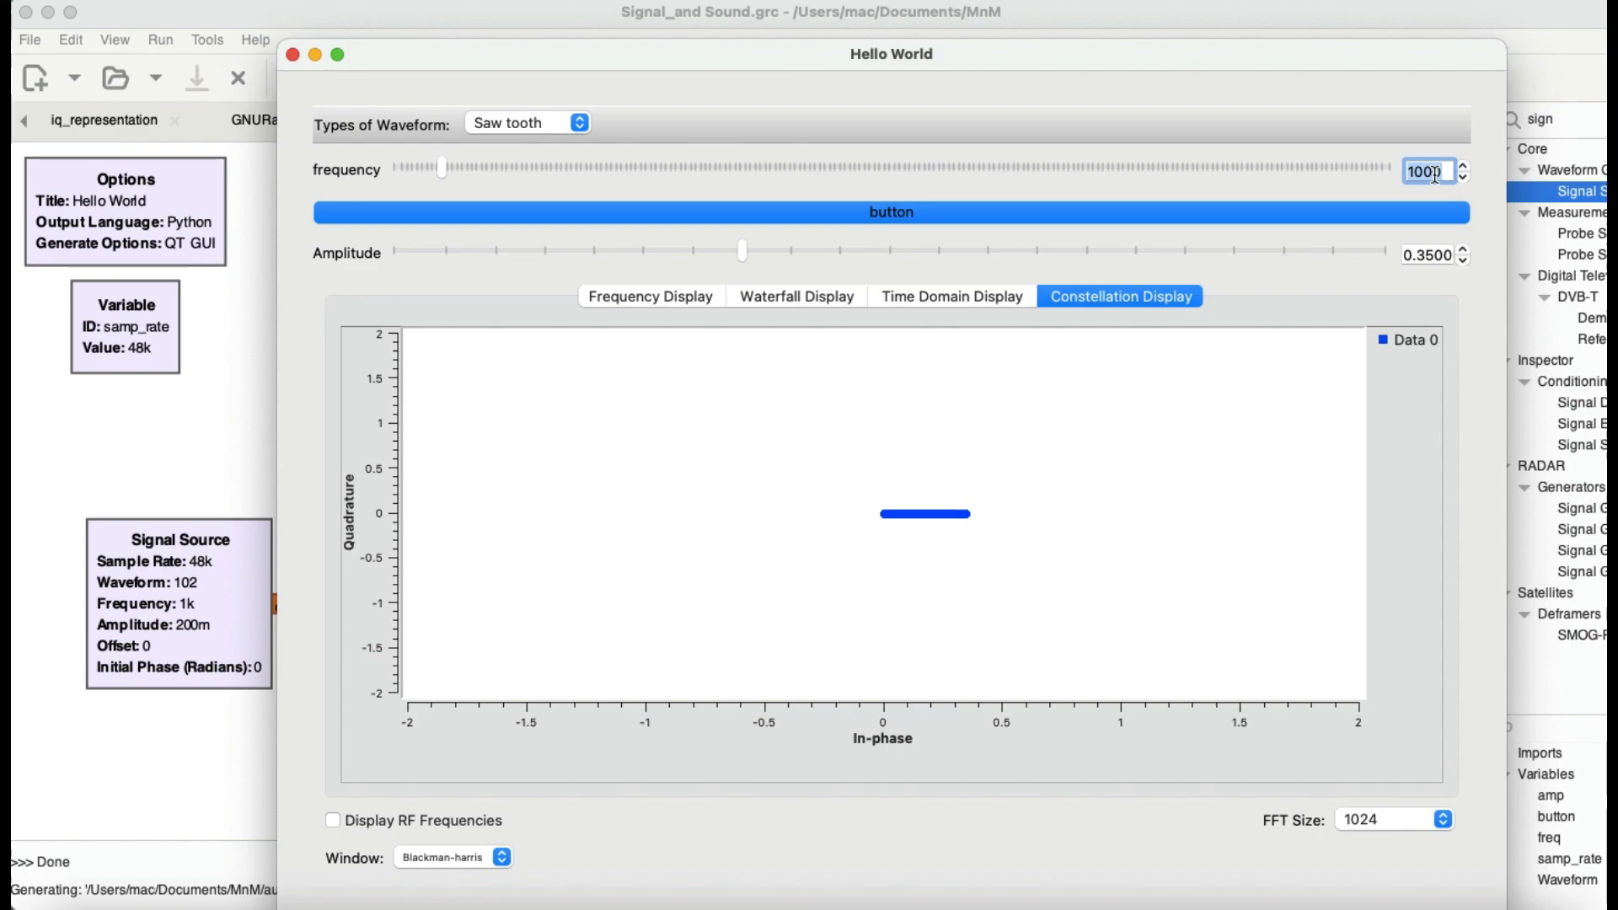
Step: Toggle the signal off and move the Hello World window aside to inspect the Multiply Const block, bringing the window back over the flowgraph
left_click(1097, 216)
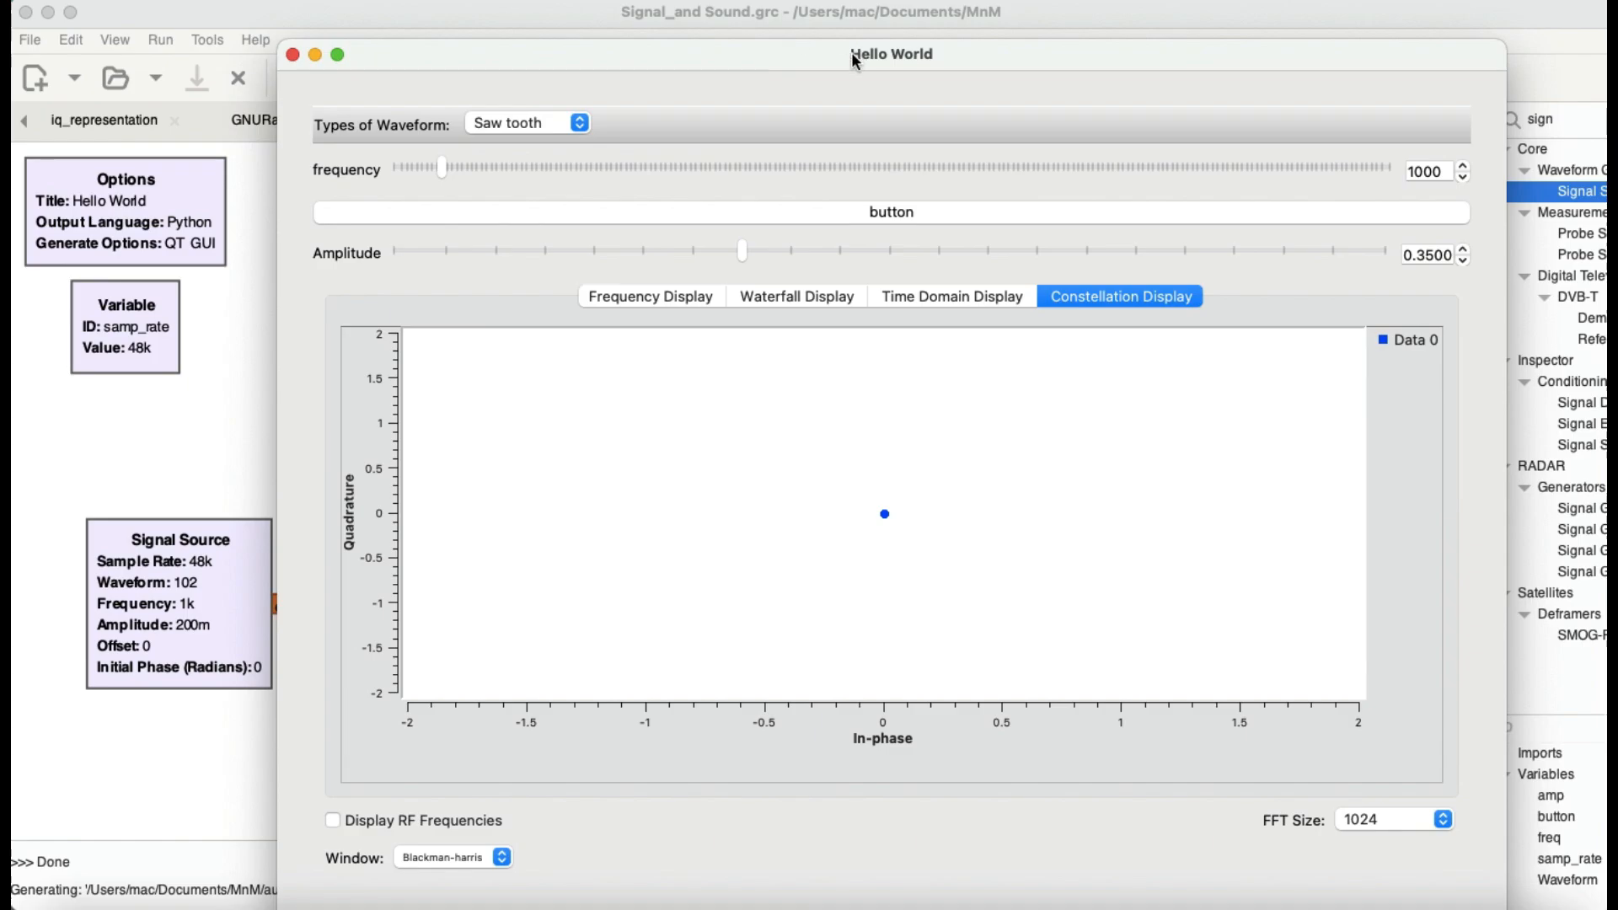
left_click_drag(857, 54, 1230, 125)
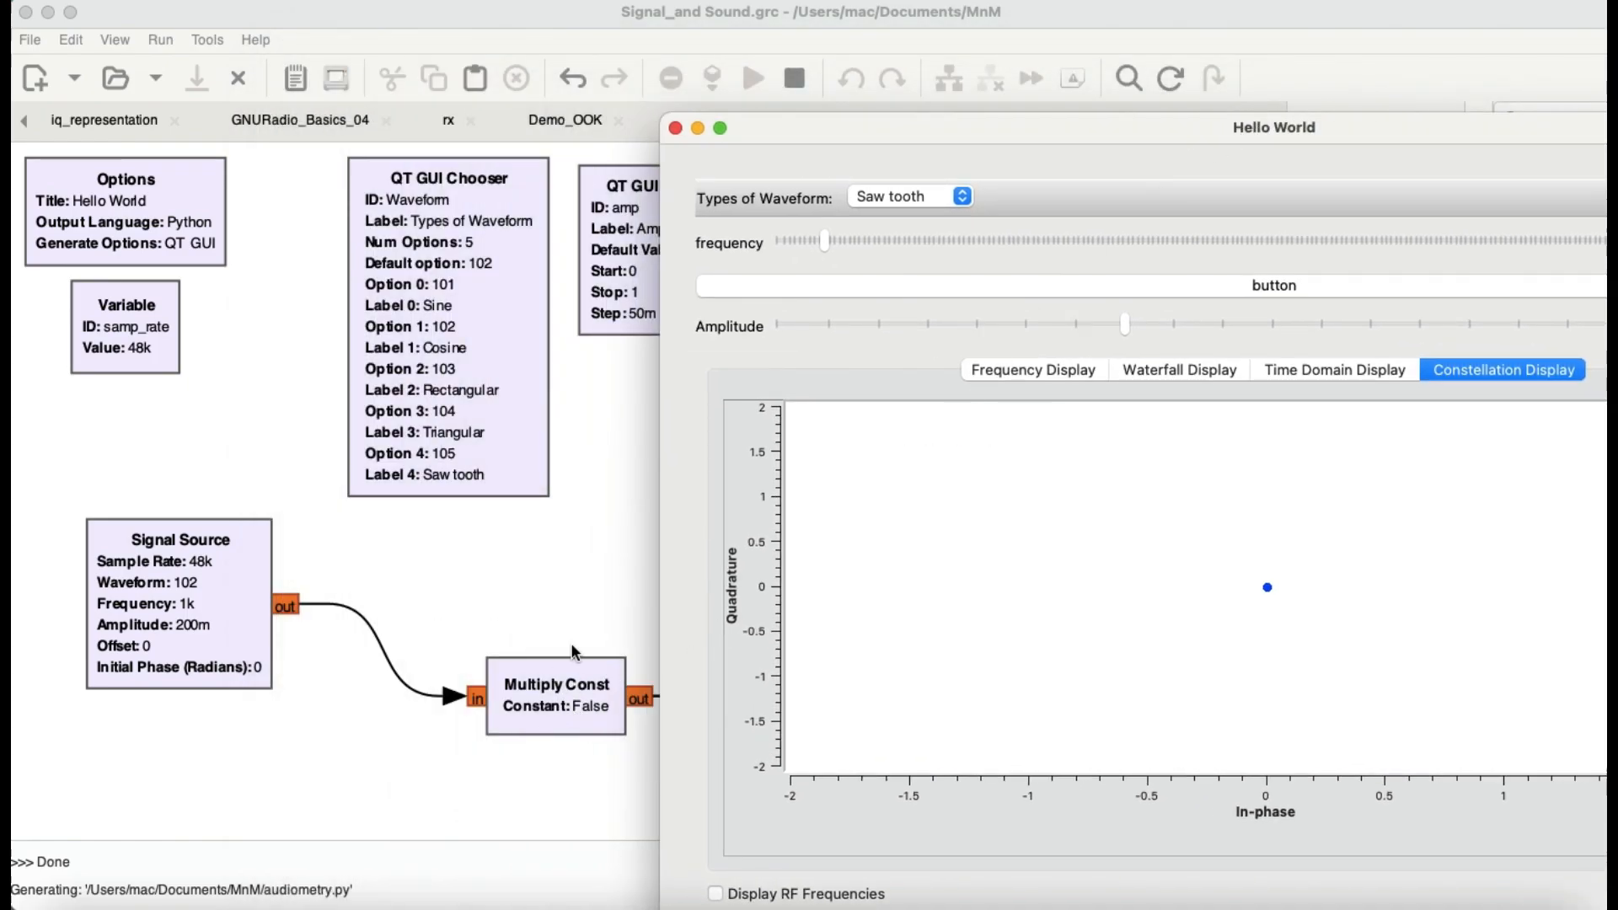
left_click_drag(1003, 132, 511, 73)
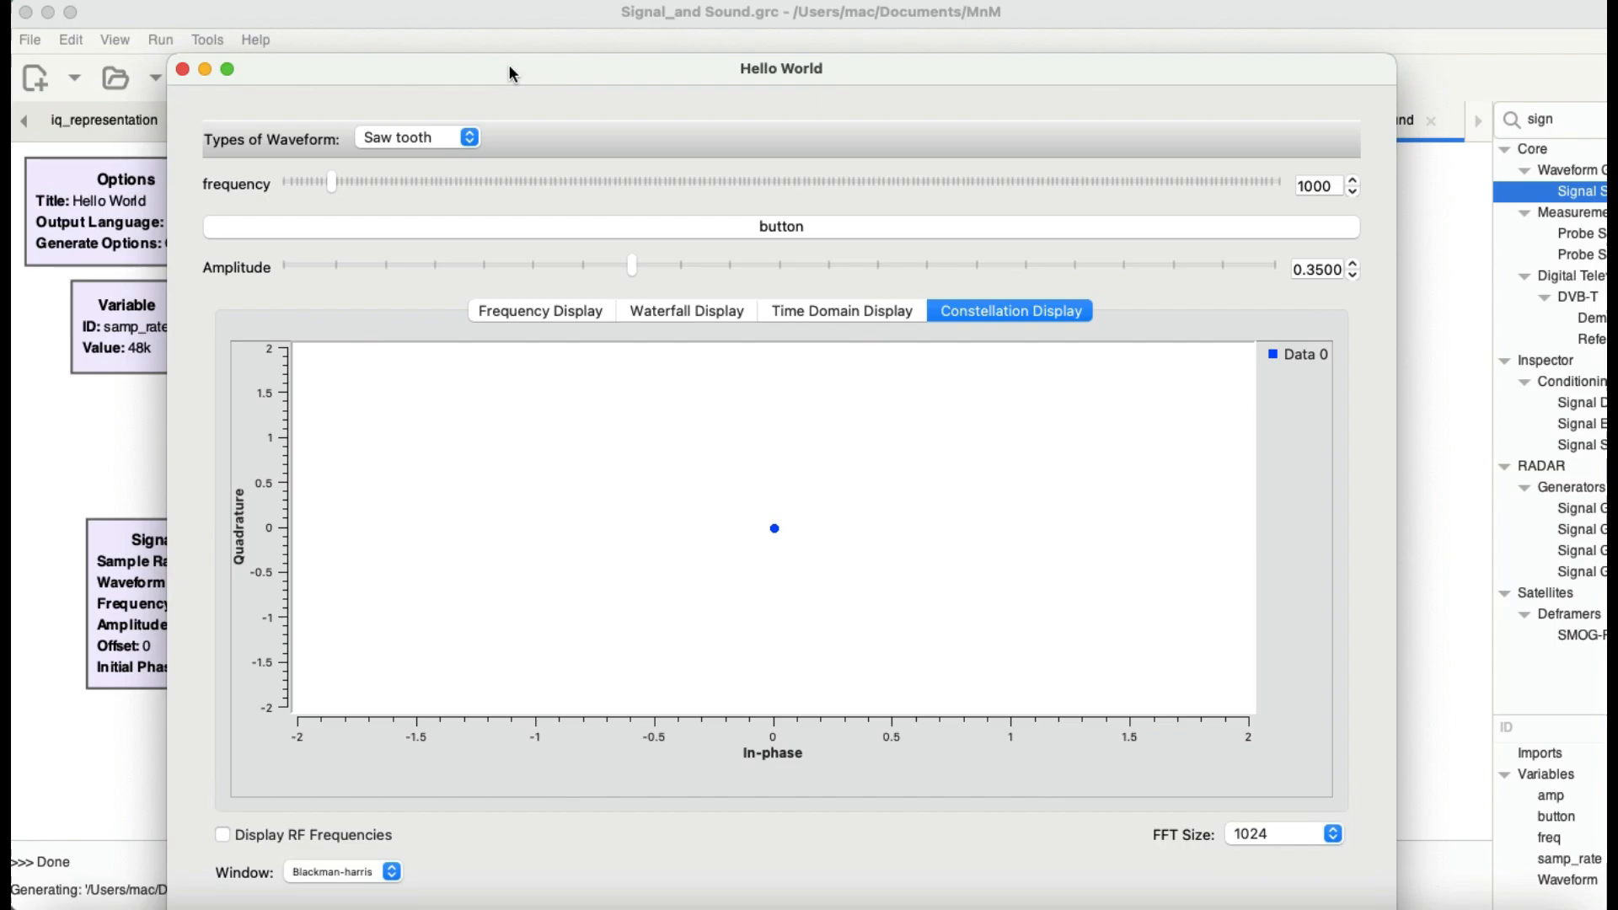
Step: Examine the switched-off sawtooth signal in the waterfall display
left_click(665, 311)
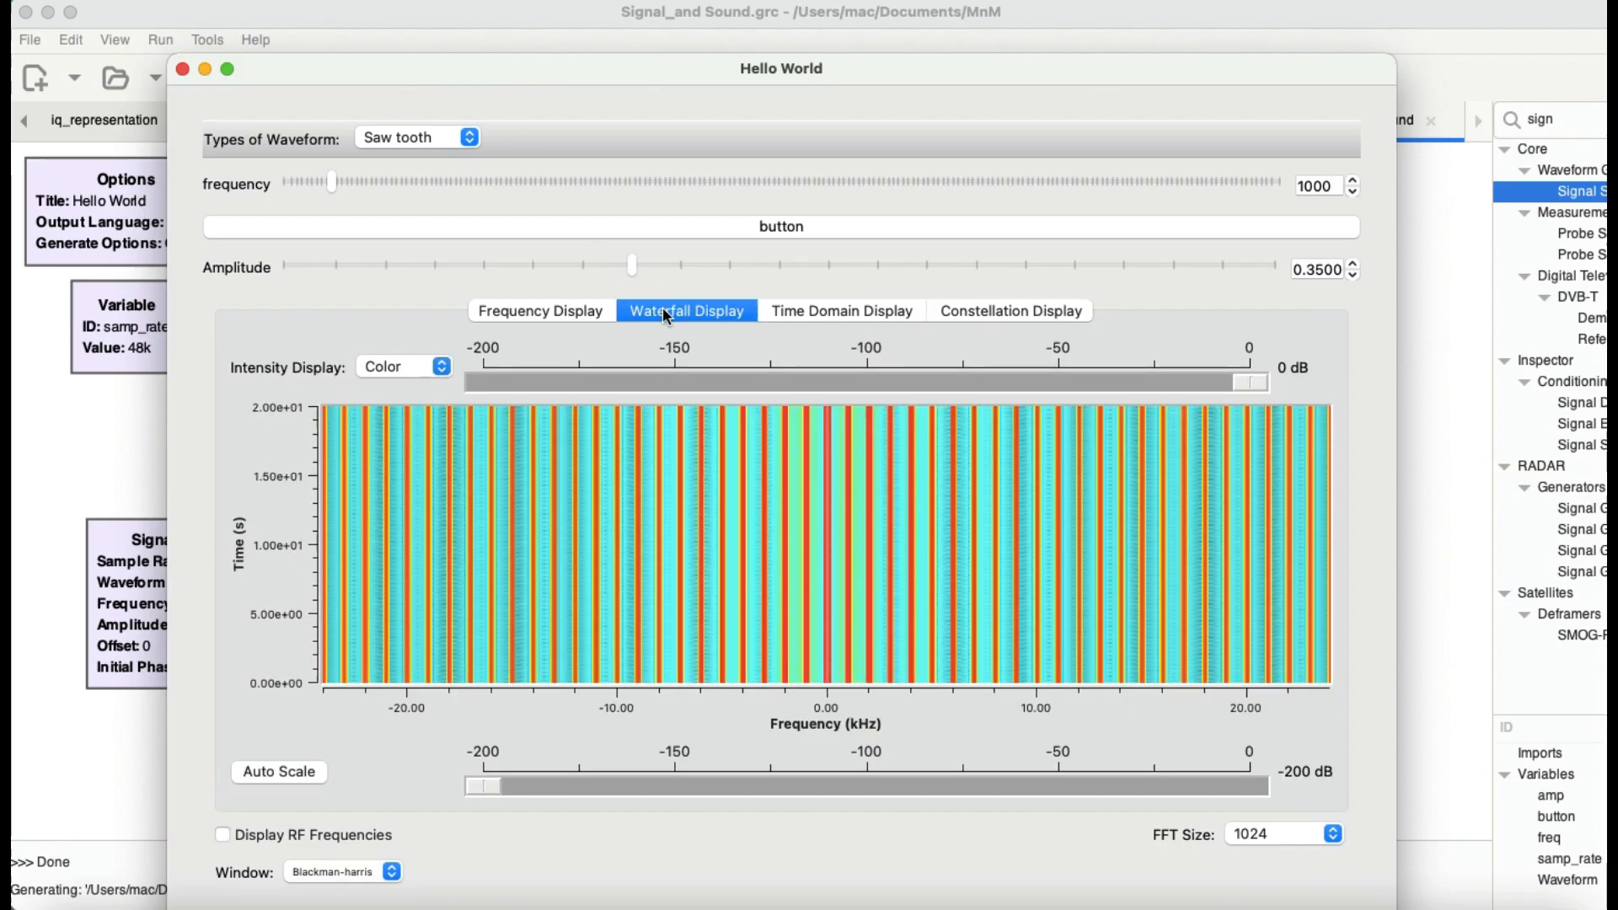